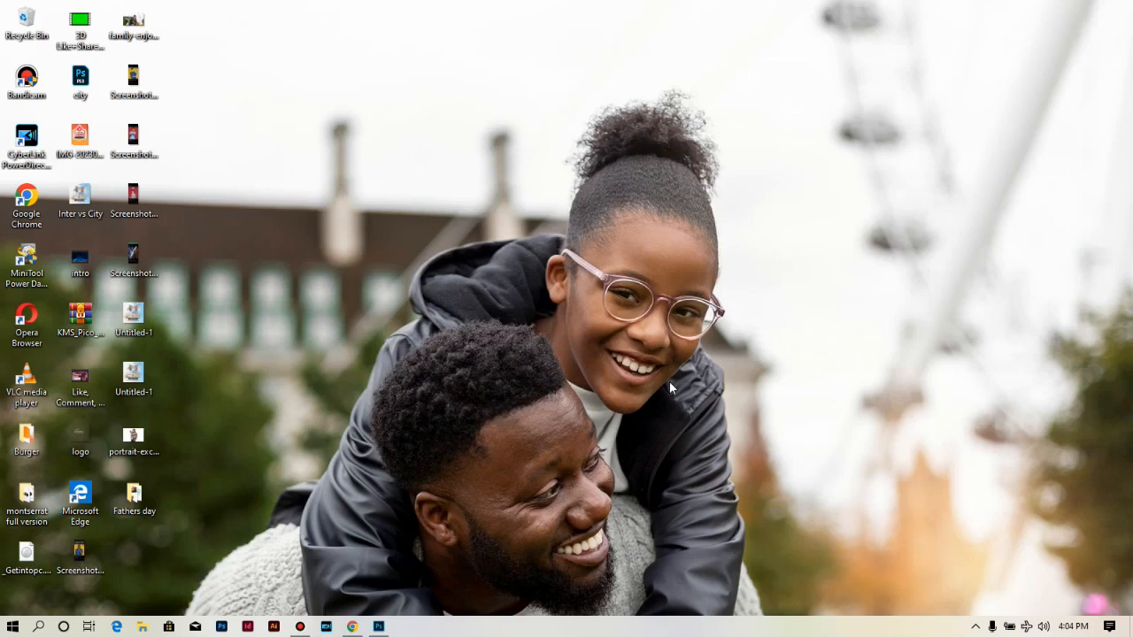
- Open the Fathers day folder from the desktop
left_click(380, 626)
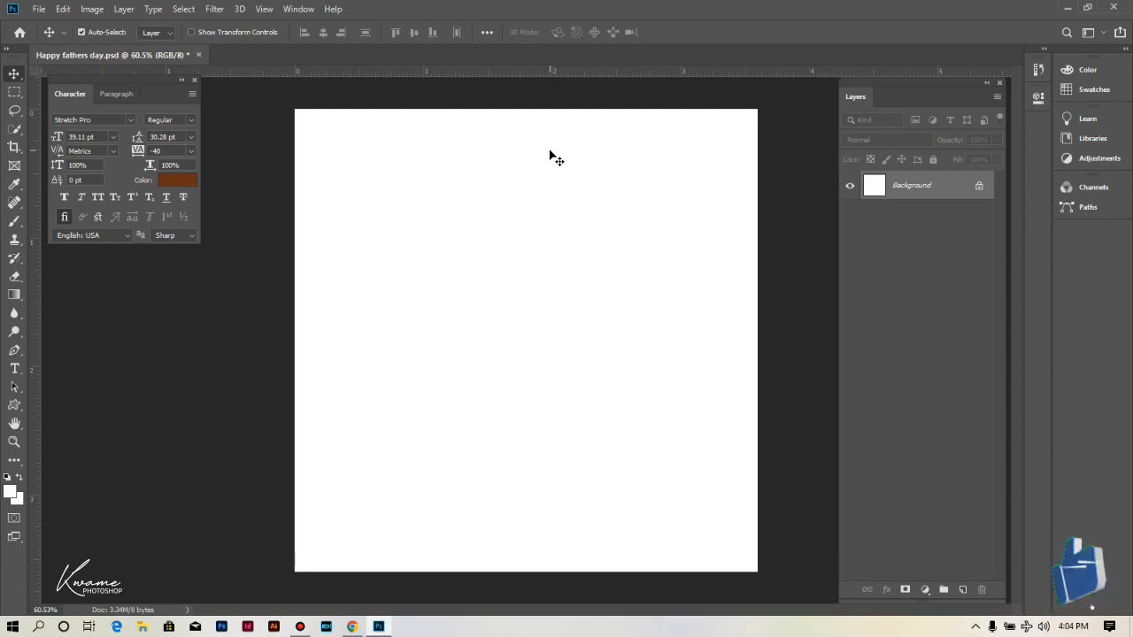
left_click(1063, 6)
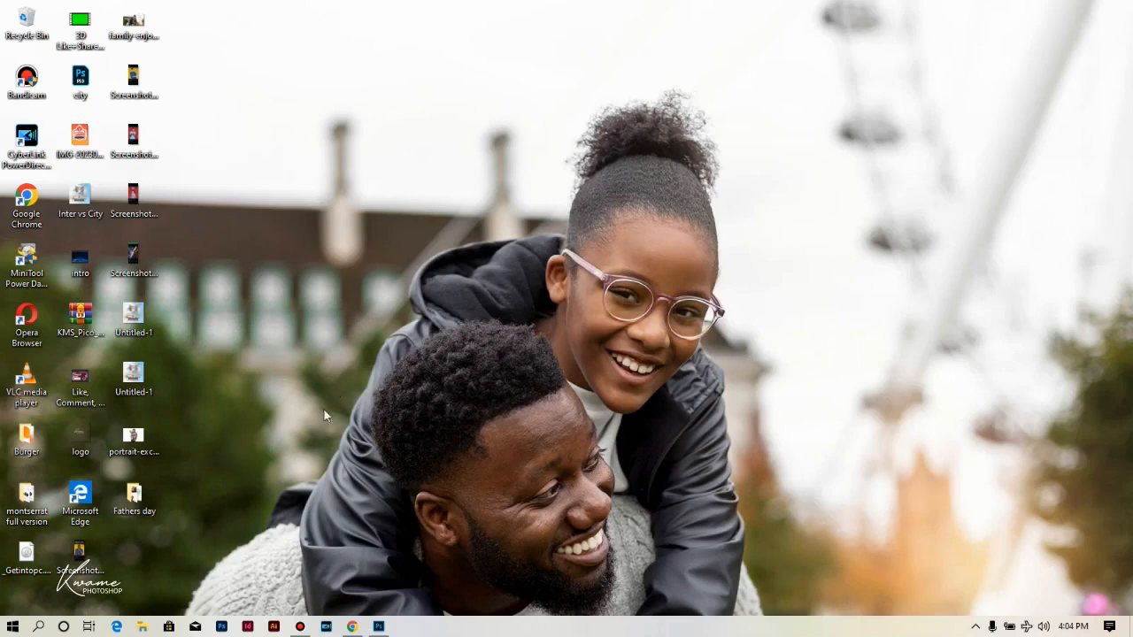
double_click(134, 500)
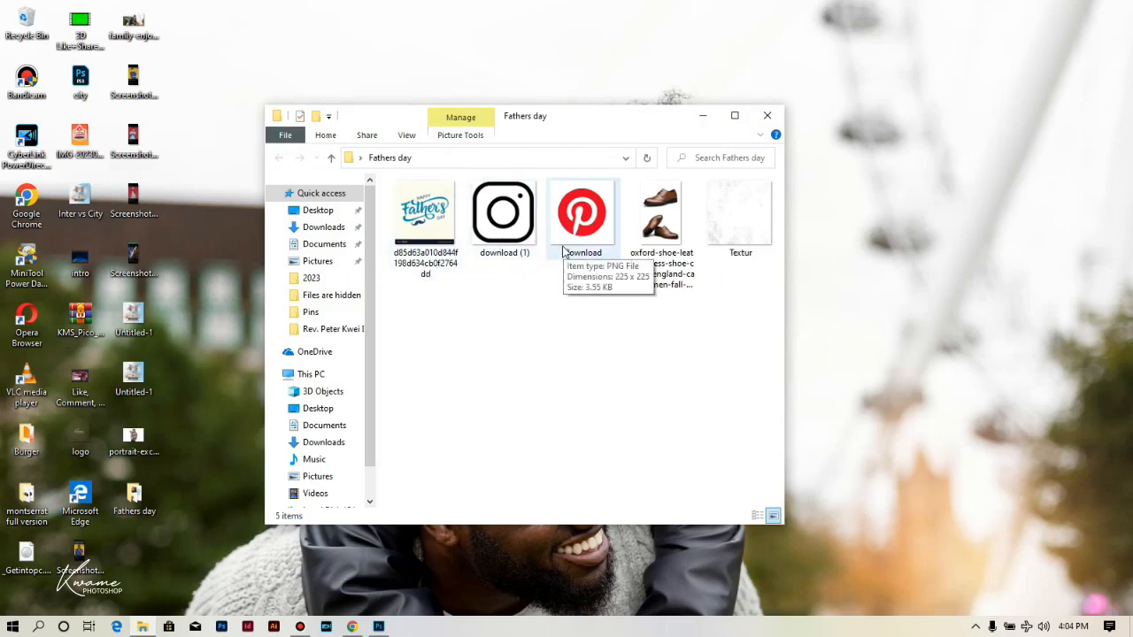
left_click_drag(600, 118, 598, 97)
- Place the oxford shoe image from the Fathers day folder into the Happy fathers day document in Photoshop
left_click(379, 626)
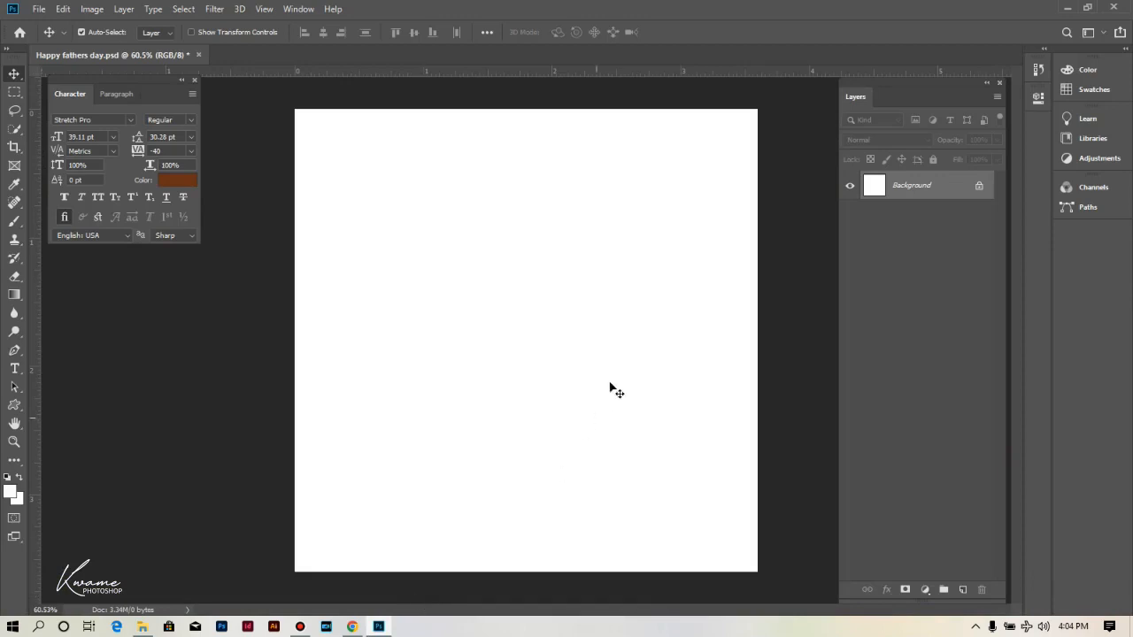
left_click(142, 627)
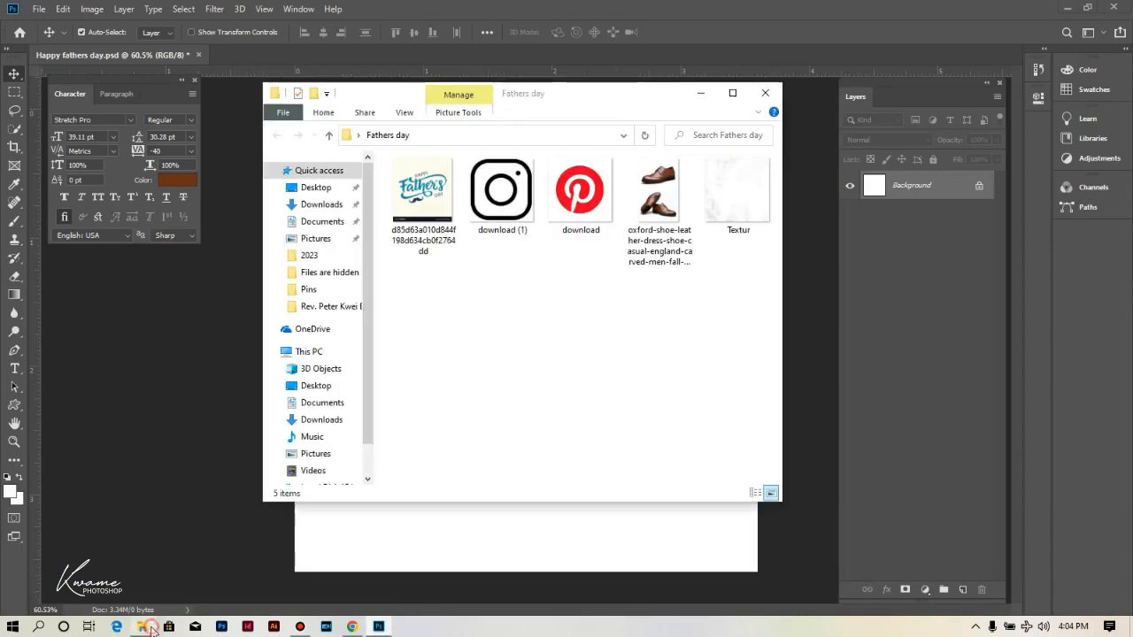
left_click_drag(660, 201, 189, 364)
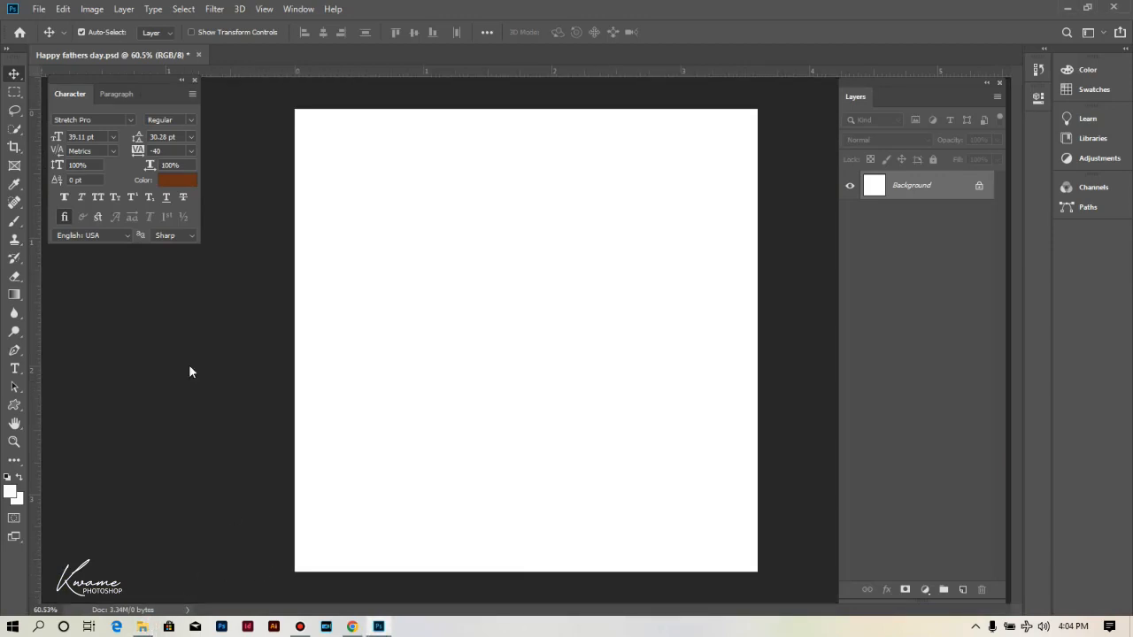
left_click_drag(531, 315, 531, 264)
left_click(540, 32)
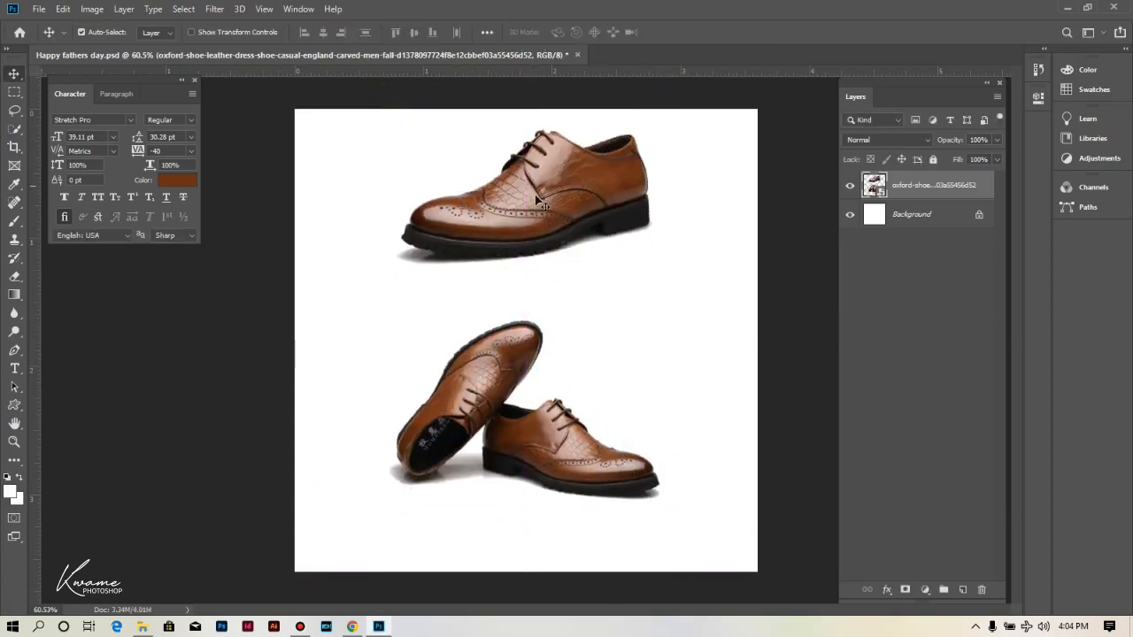
- Select the lower pair of shoes with a rectangular marquee and copy it to a new layer
left_click(15, 92)
left_click_drag(331, 289, 700, 540)
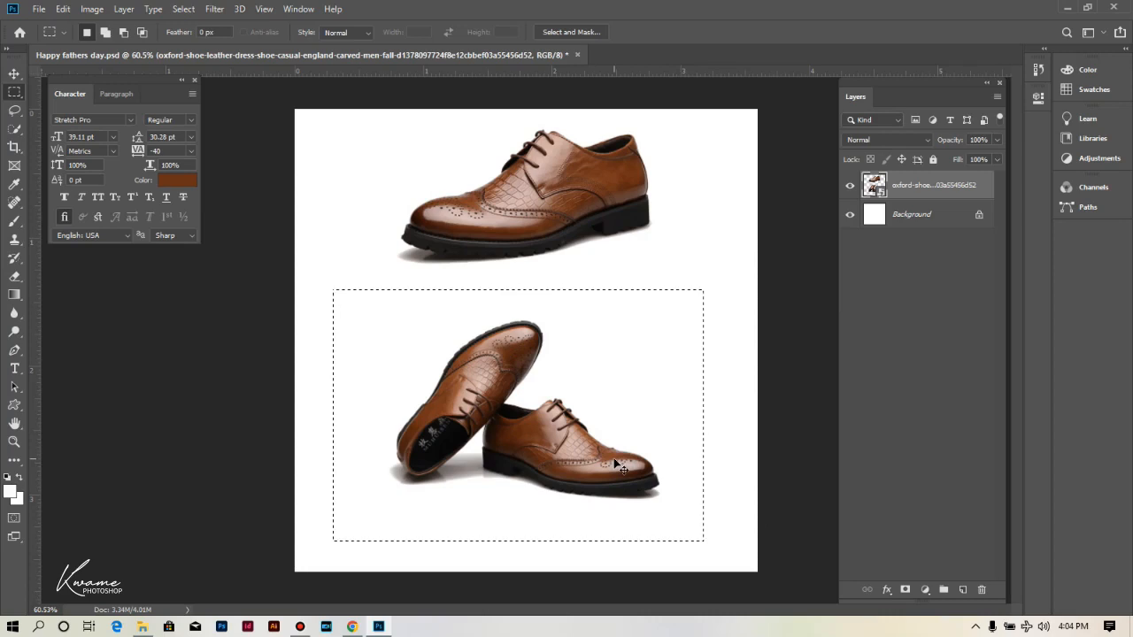
key("ctrl+j")
- Delete the original placed shoe image layer and move the copied pair of shoes slightly upward
left_click(917, 217)
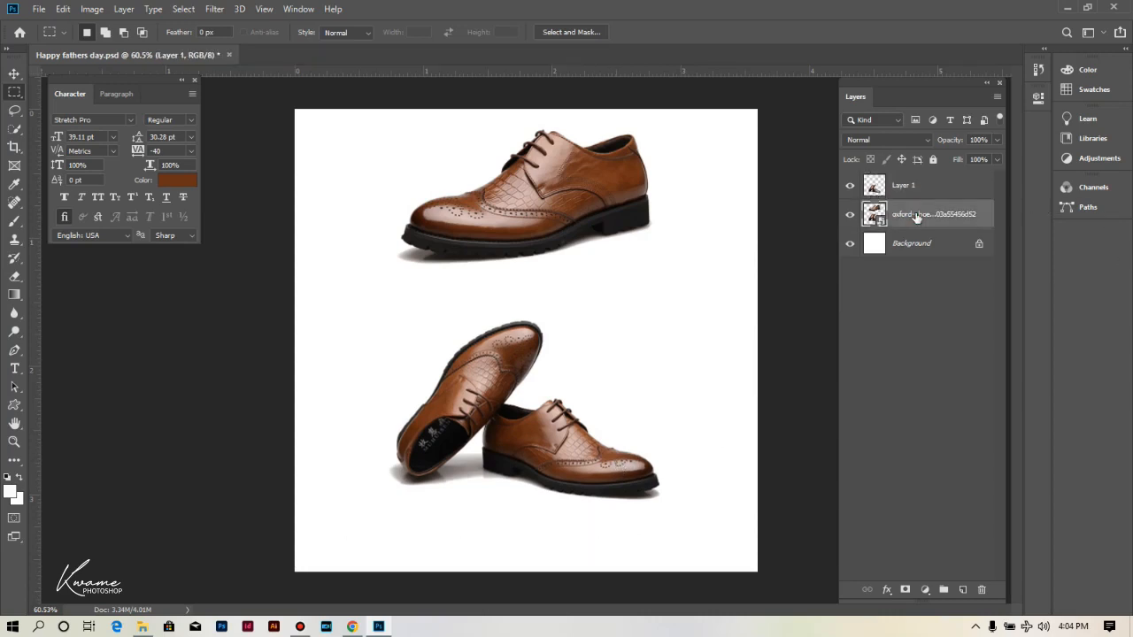
key("Delete")
left_click(14, 73)
left_click_drag(505, 394, 508, 352)
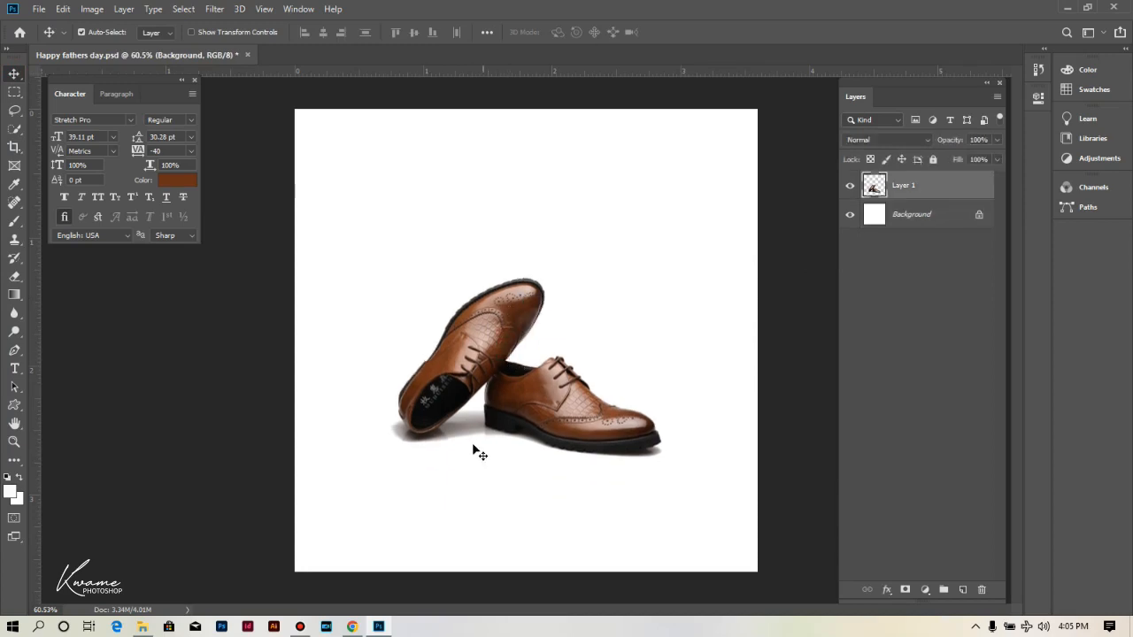
- Draw a rectangle about 1114 by 123 px across the canvas's lower edge and move it up to about Y 954 px
left_click_drag(13, 409, 45, 404)
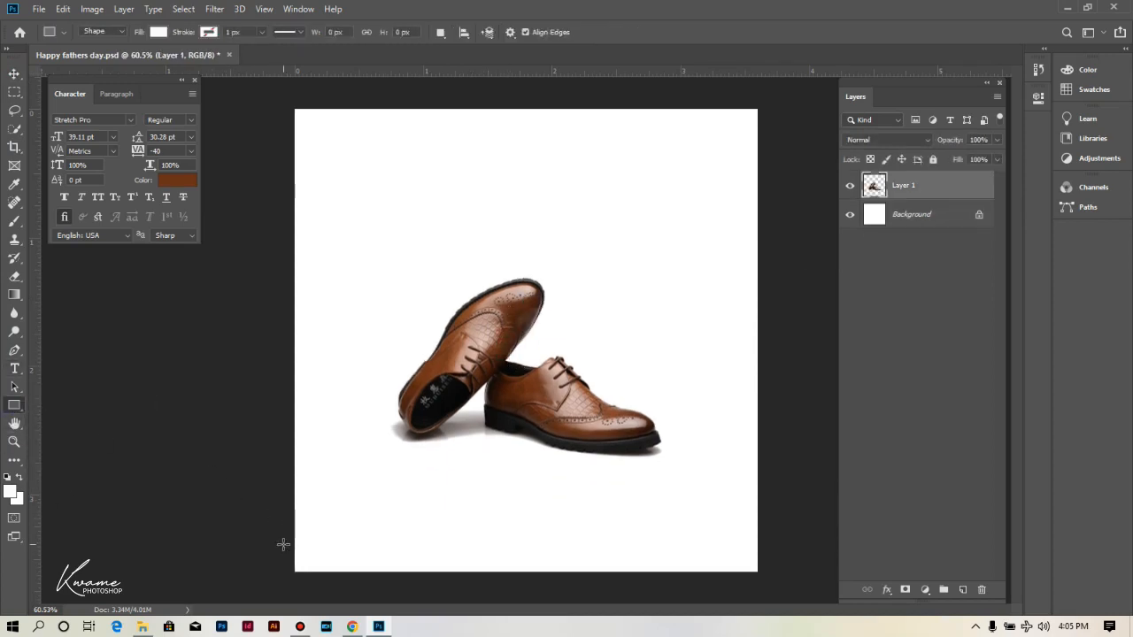
left_click_drag(284, 544, 760, 597)
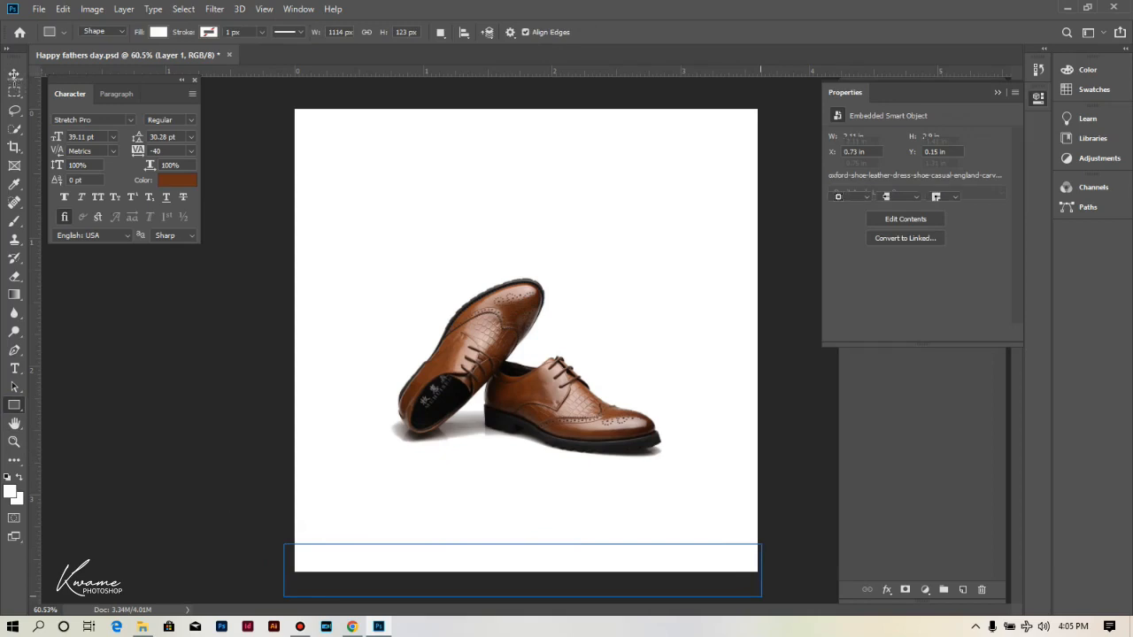
left_click(14, 74)
left_click(473, 551)
left_click_drag(474, 551, 481, 520)
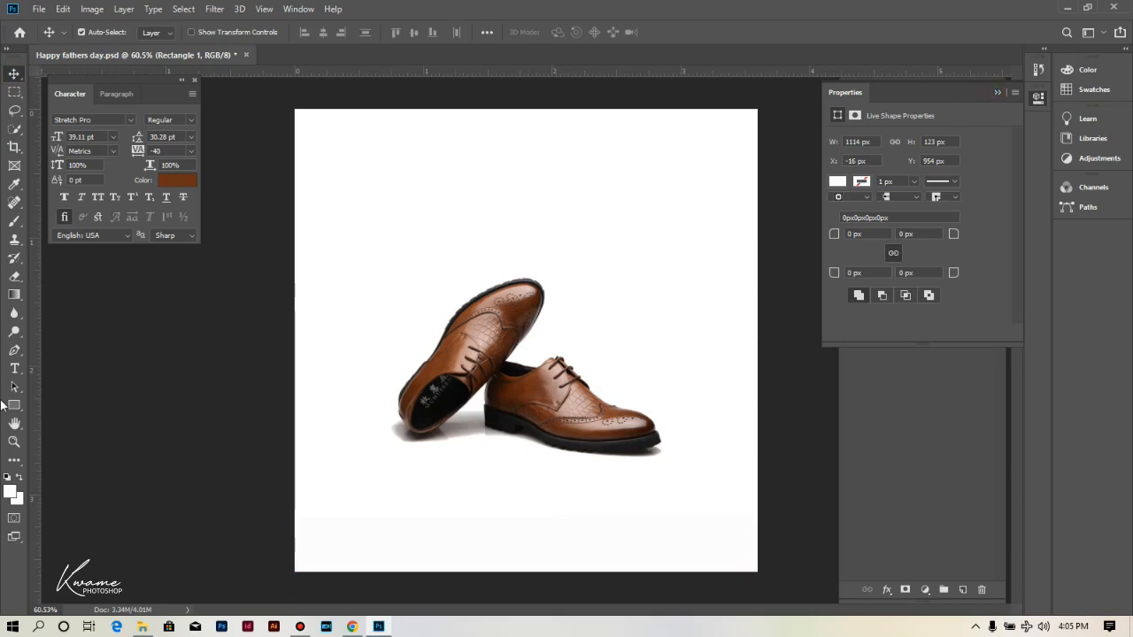
- Fill the rectangle at the canvas's lower edge with brown 63321a sampled from the shoe
left_click(838, 182)
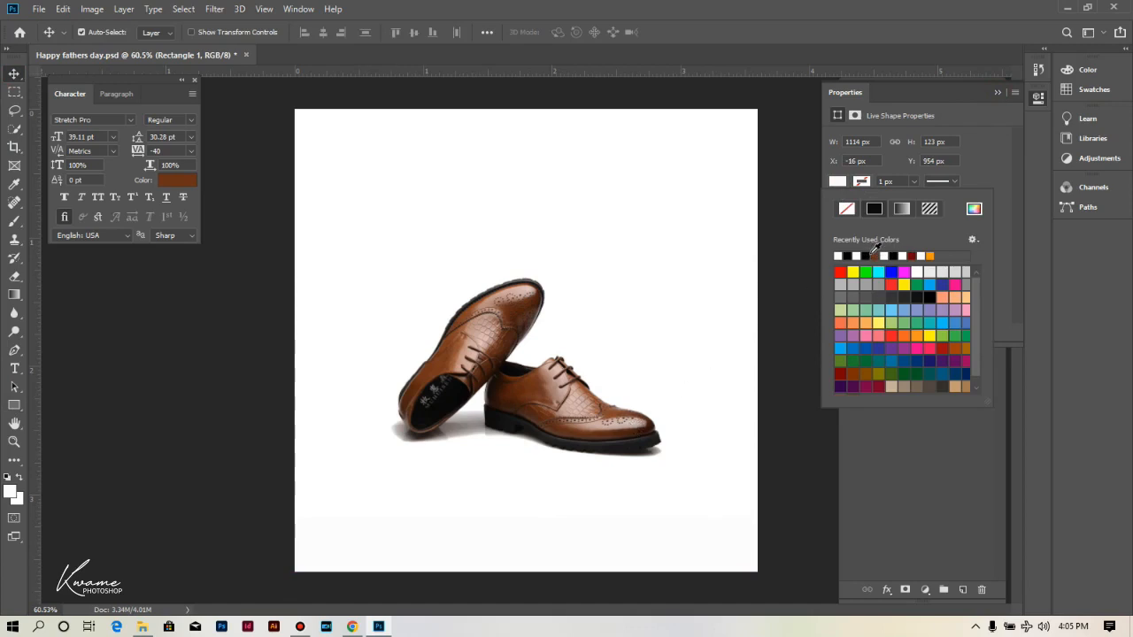
left_click(875, 254)
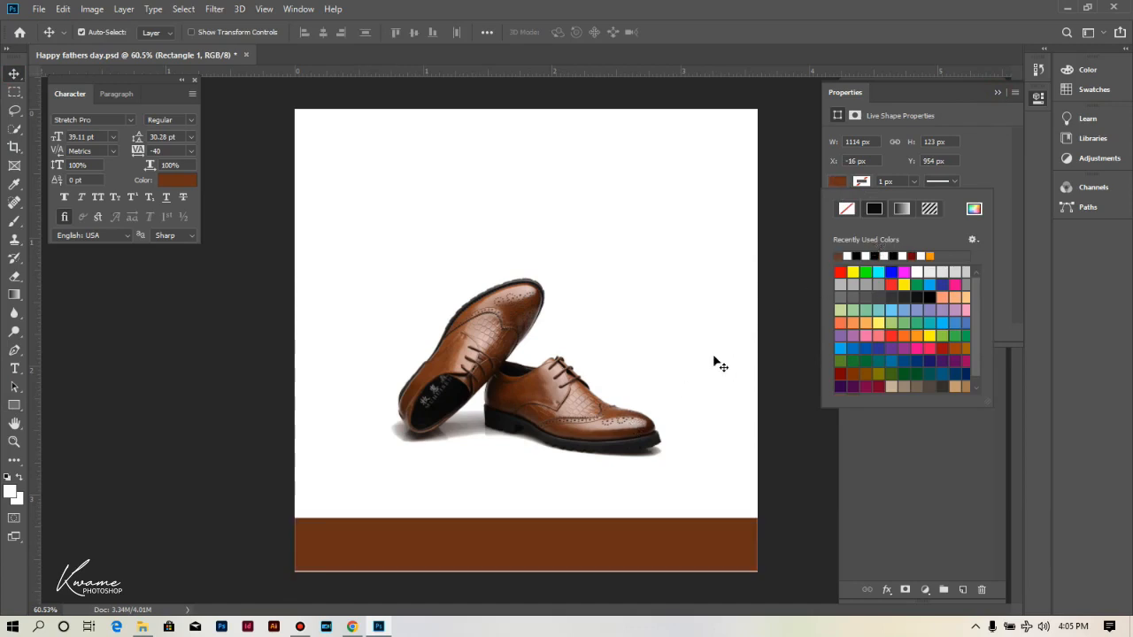
left_click(985, 175)
left_click(836, 183)
left_click(974, 208)
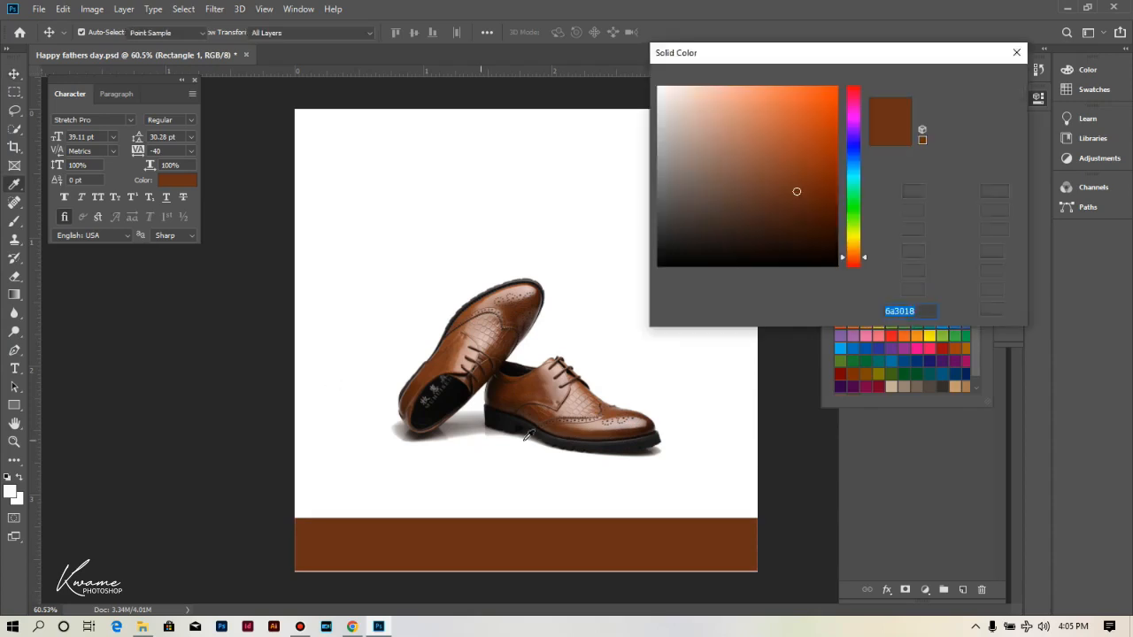
left_click(584, 429)
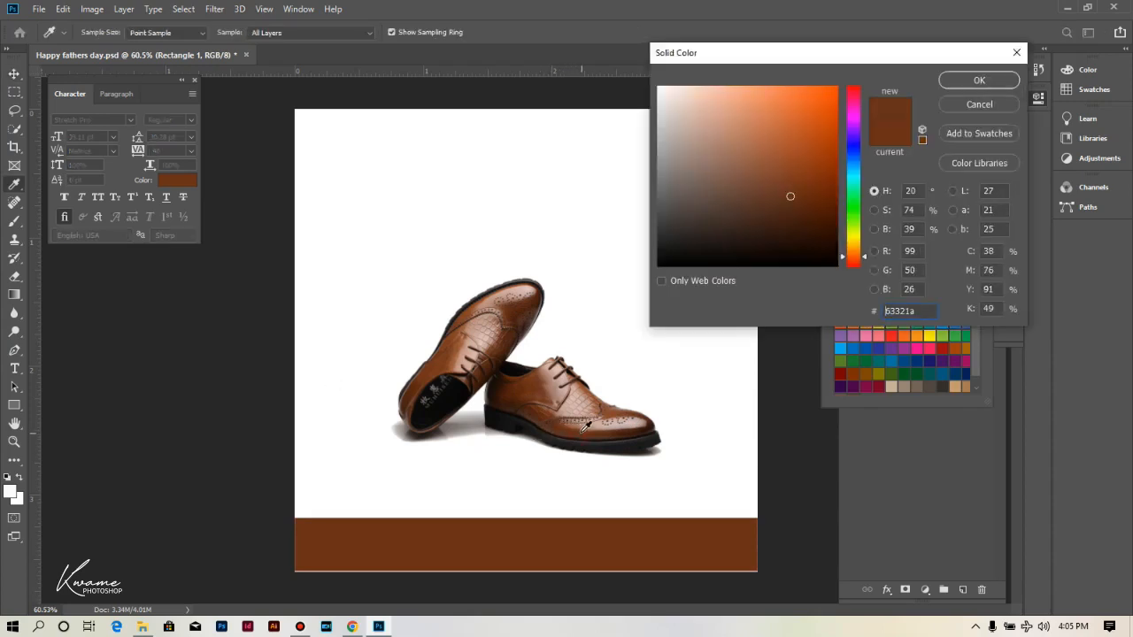
left_click(975, 82)
left_click(960, 114)
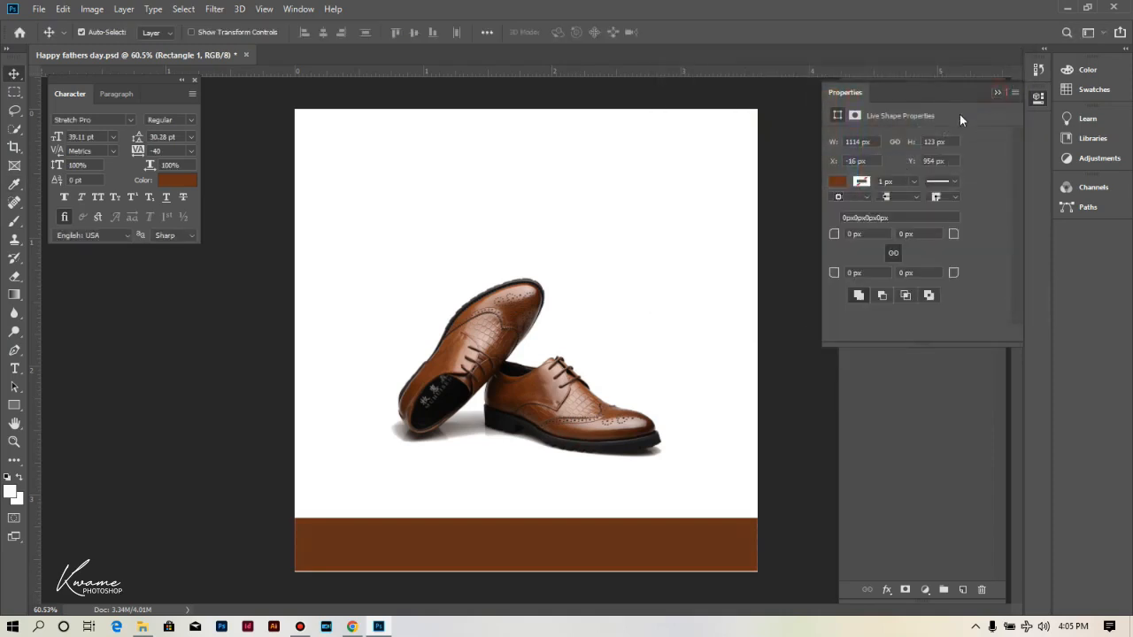
- Put the shoes layer above the rectangle layer and lower the shoes onto the brown band
left_click(526, 527)
left_click_drag(527, 534, 572, 504)
left_click_drag(903, 214, 903, 181)
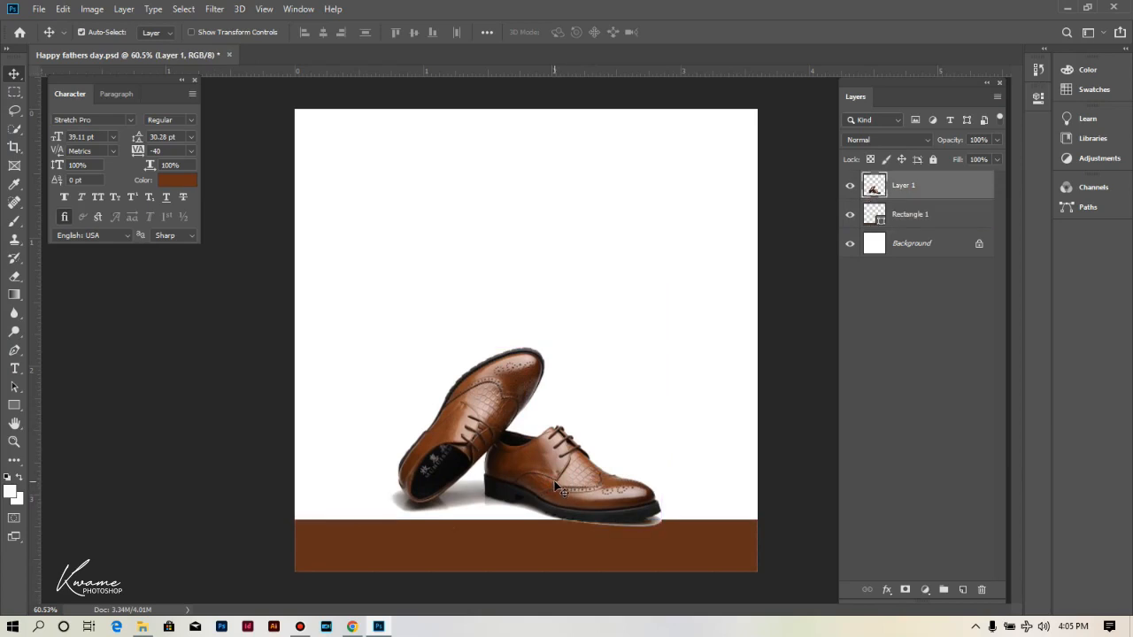
- Flip the shoes horizontally, then enlarge them slightly so they stand on the brown band
key("ctrl+t")
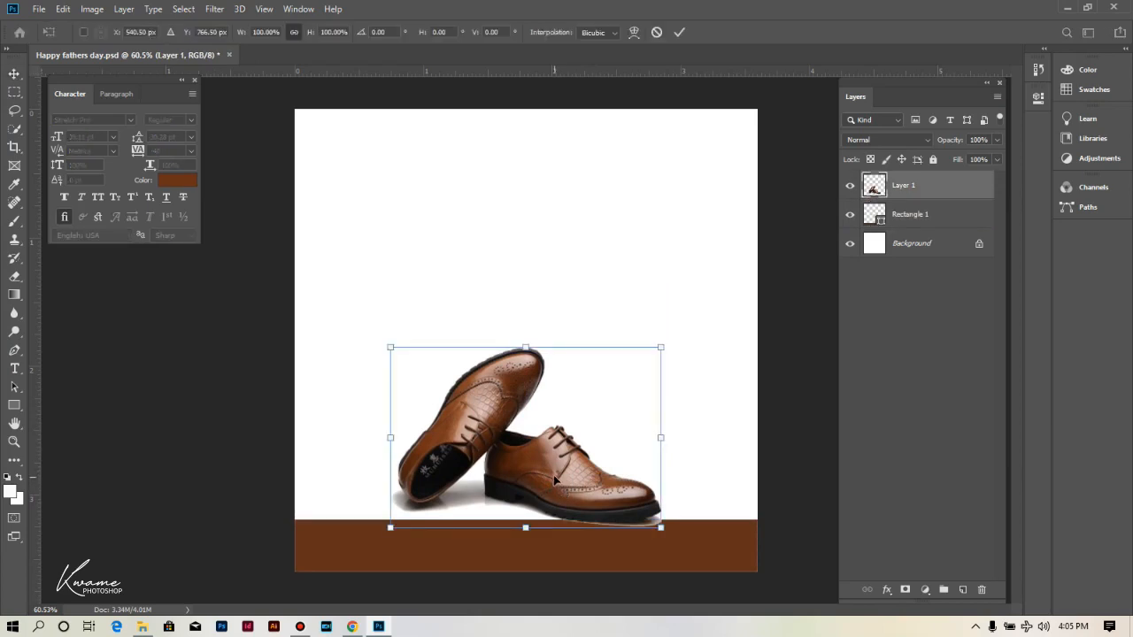
right_click(554, 478)
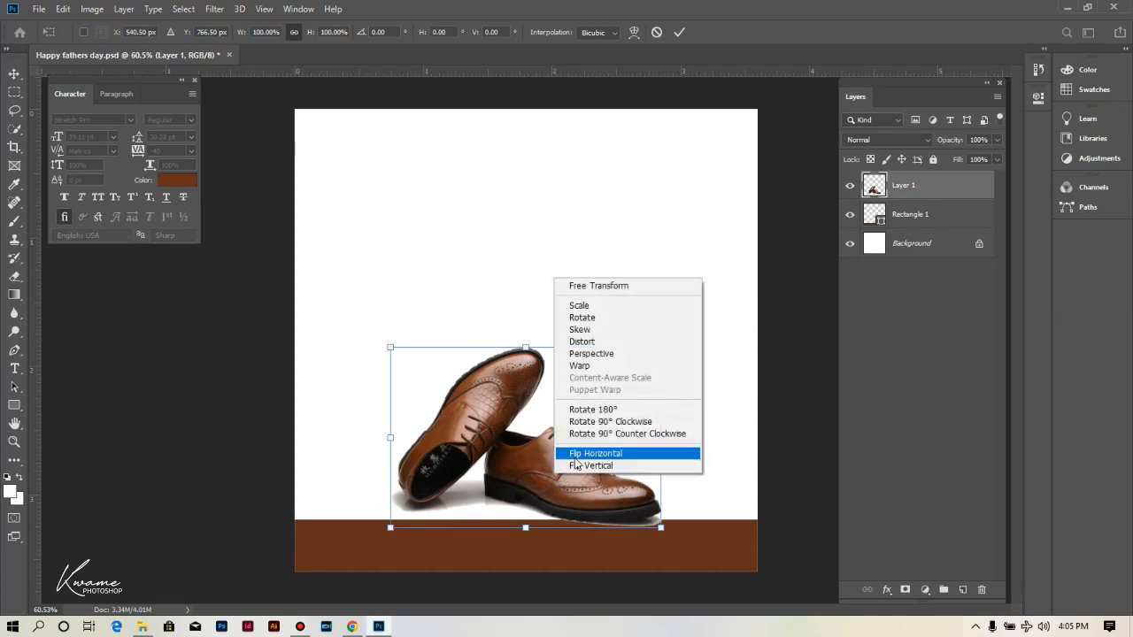
left_click(574, 457)
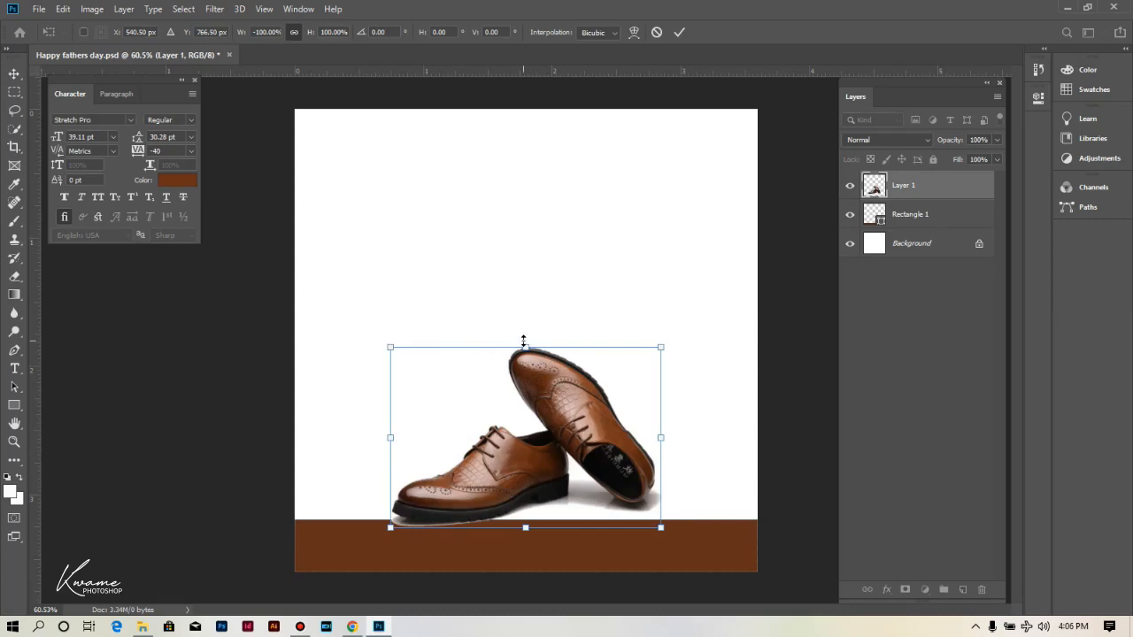
left_click_drag(521, 341, 523, 316)
left_click_drag(565, 389, 558, 393)
key("Return")
- Erase the grey shadow beneath the front shoe's toe with a soft 40 px Eraser, and undo the last strokes
scroll(363, 538, "up", 5)
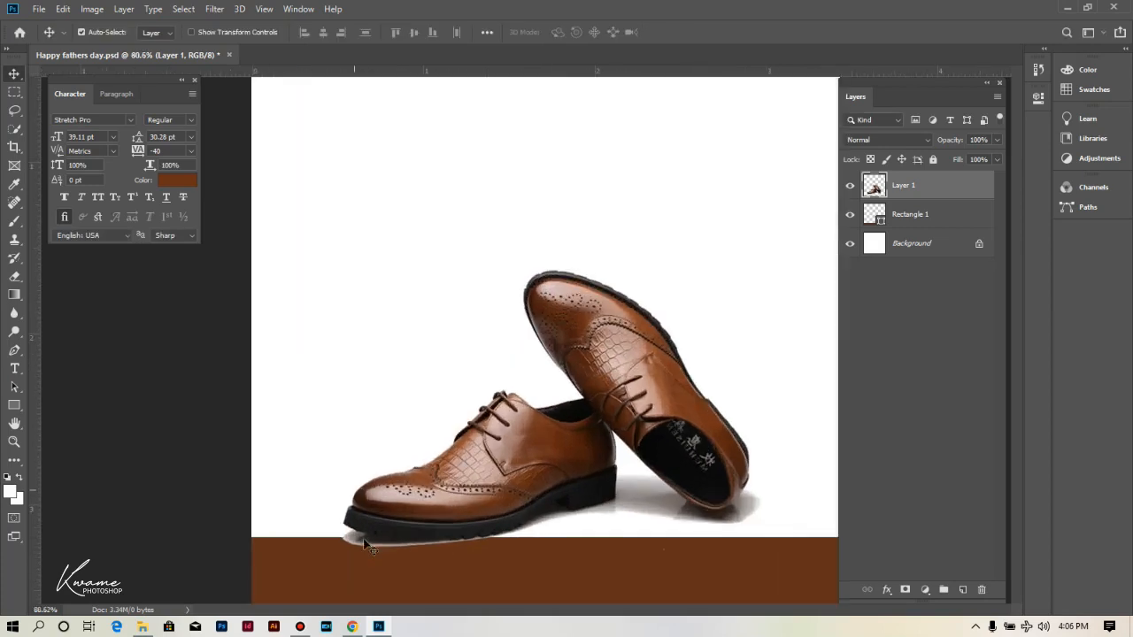
scroll(361, 549, "up", 2)
left_click_drag(361, 548, 357, 442)
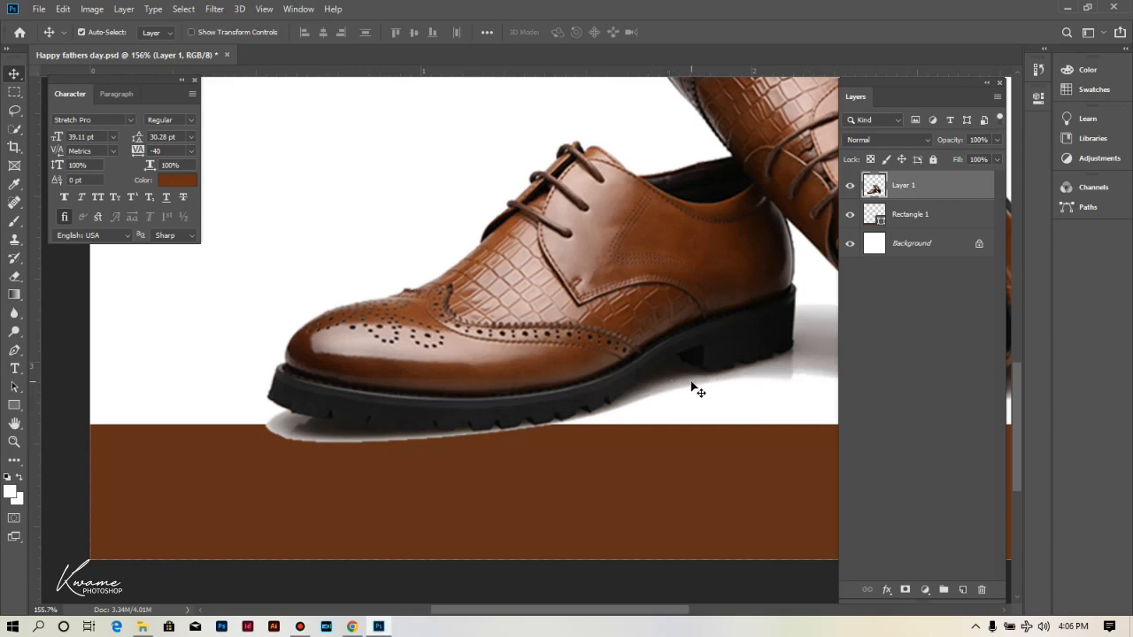
left_click(17, 277)
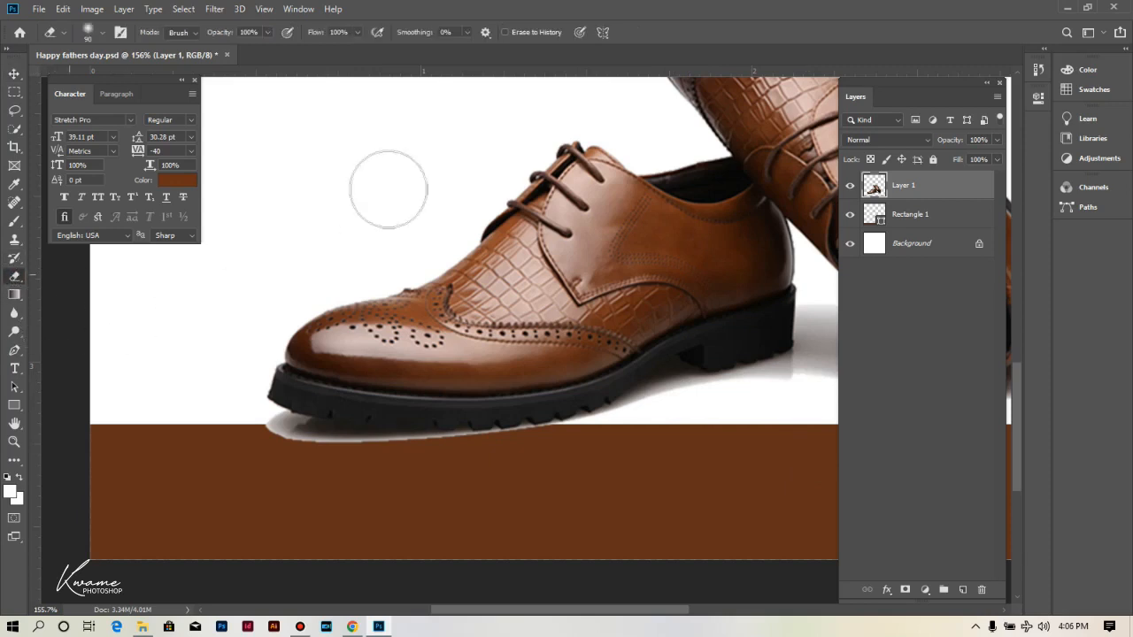
left_click(103, 33)
left_click_drag(107, 111, 61, 103)
left_click(114, 413)
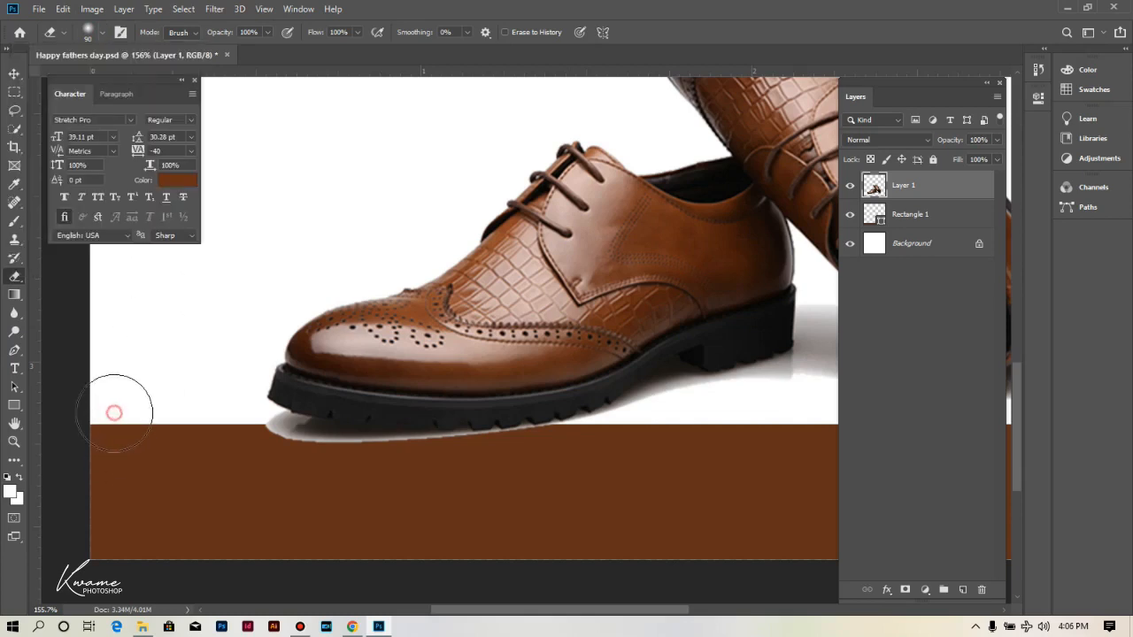
key("bracketleft")
key("bracketleft")
key("bracketleft")
key("bracketleft")
key("bracketleft")
mouse_move(258, 434)
left_mouse_down()
mouse_move(353, 462)
mouse_move(317, 452)
mouse_move(364, 451)
mouse_move(287, 437)
mouse_move(355, 455)
mouse_move(475, 451)
mouse_move(349, 461)
mouse_move(511, 450)
mouse_move(388, 456)
mouse_move(412, 458)
mouse_move(505, 455)
mouse_move(307, 448)
mouse_move(493, 464)
mouse_move(303, 445)
left_mouse_up()
key("ctrl+z")
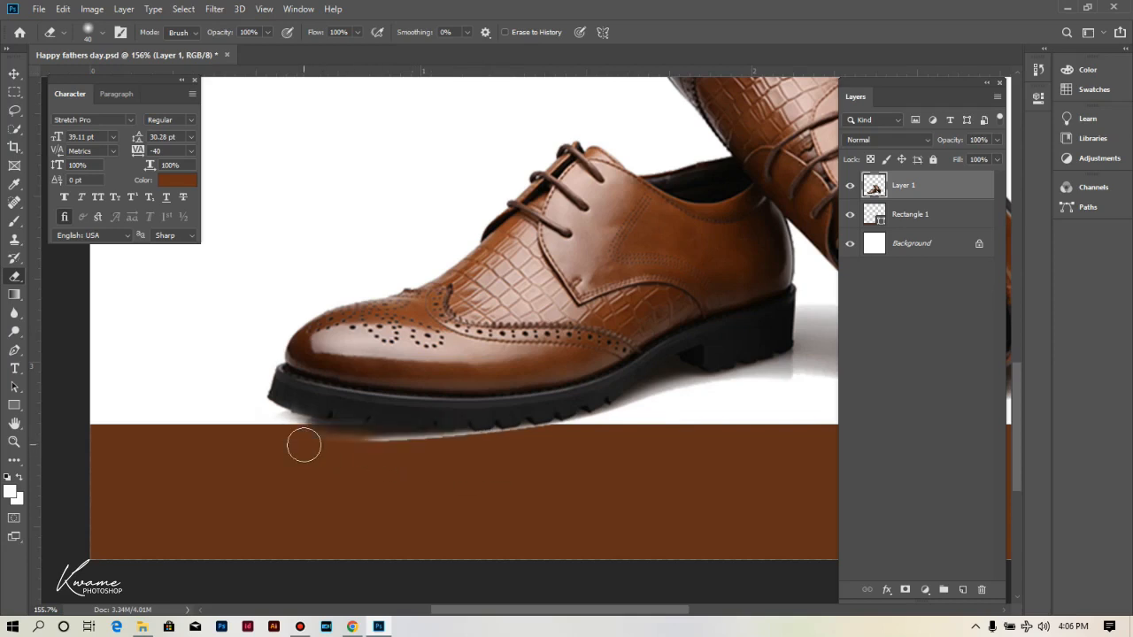
key("ctrl+z")
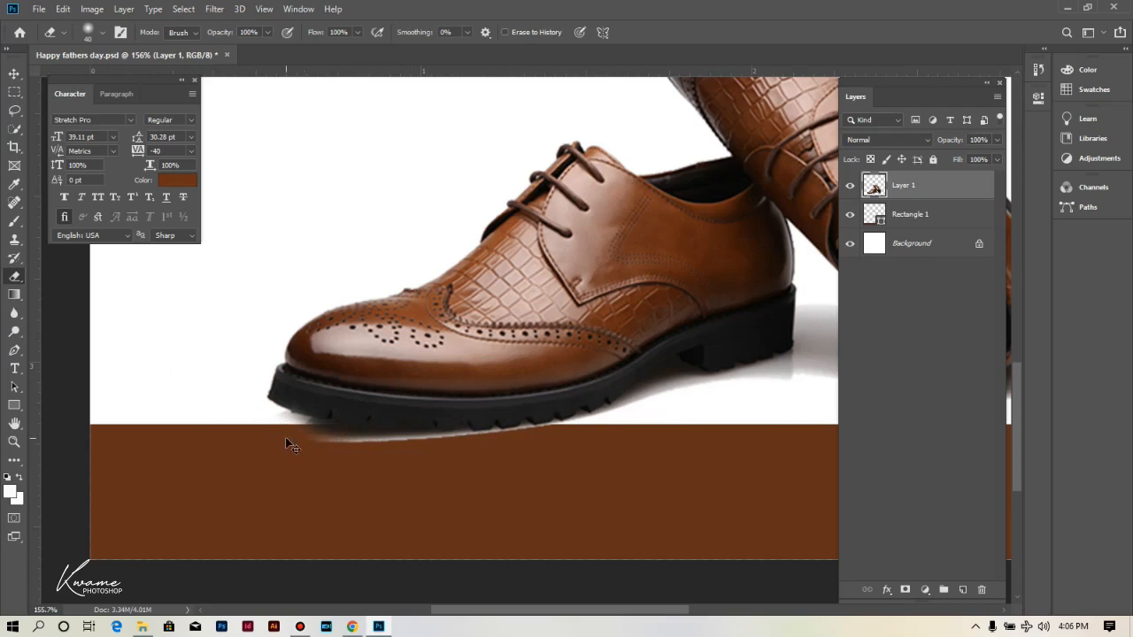
- With the Pen tool in Path mode, trace the front shoe's sole from the toe past the first three tread grooves
scroll(286, 439, "up", 3)
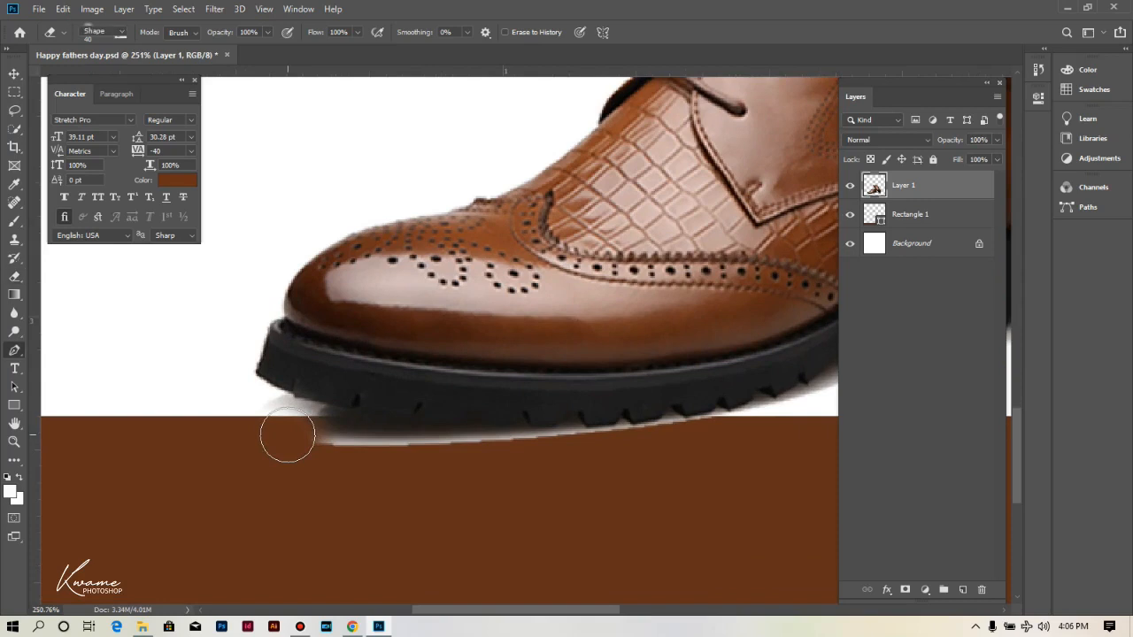
key("p")
scroll(265, 398, "up", 1)
left_click(112, 35)
left_click(114, 50)
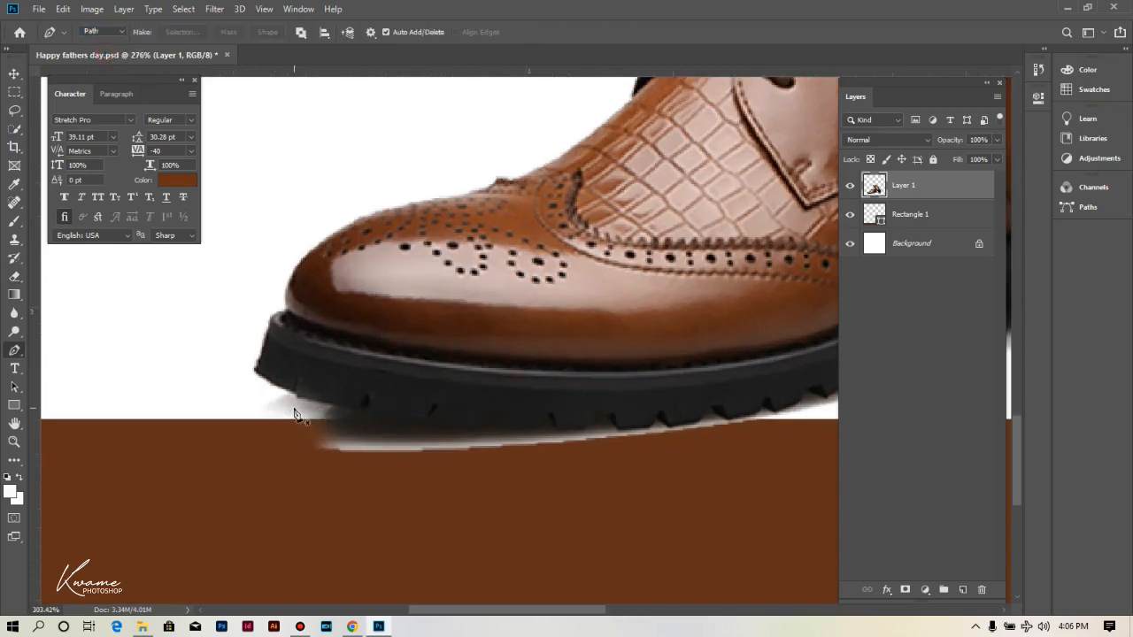
scroll(294, 413, "up", 2)
left_click(293, 388)
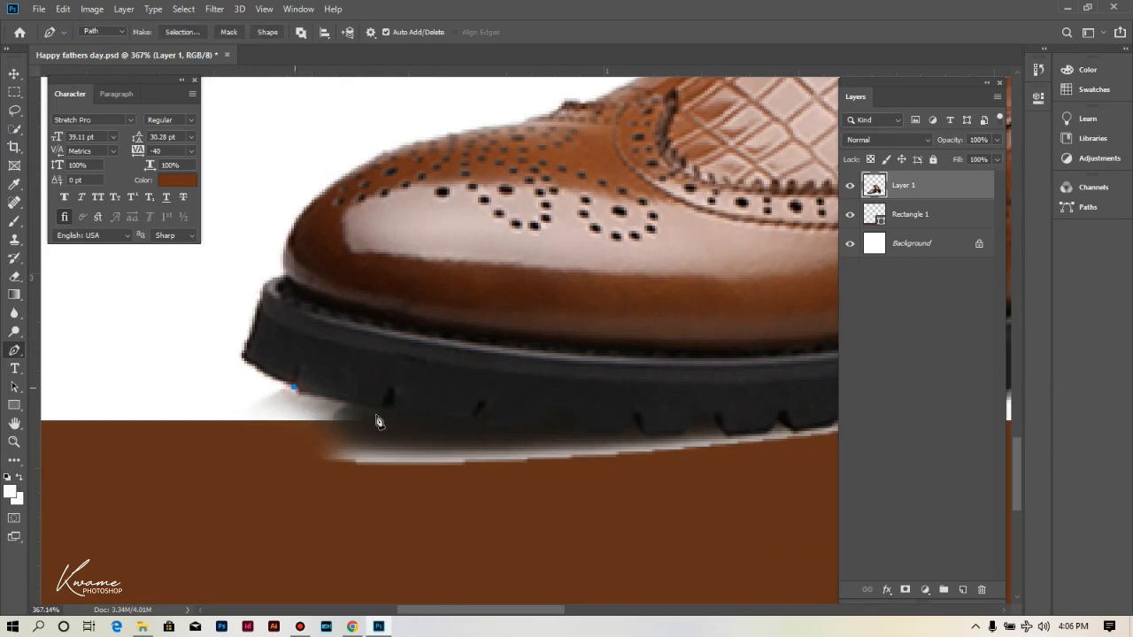
left_click_drag(377, 412, 385, 411)
left_click(469, 424)
left_click(519, 432)
left_click_drag(561, 420, 570, 423)
left_click(574, 433)
left_click(631, 433)
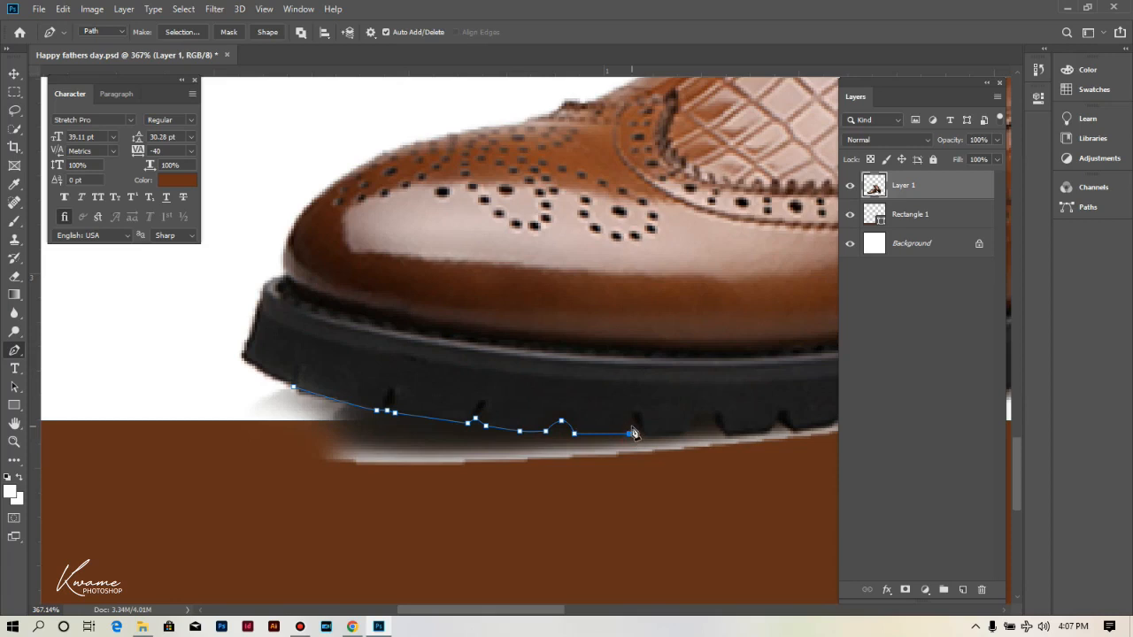
- Extend the pen path along the front shoe's sole, following the next three tread grooves
left_click(640, 434)
left_click(682, 433)
left_click_drag(617, 433, 541, 442)
key("ctrl+z")
left_click(605, 445)
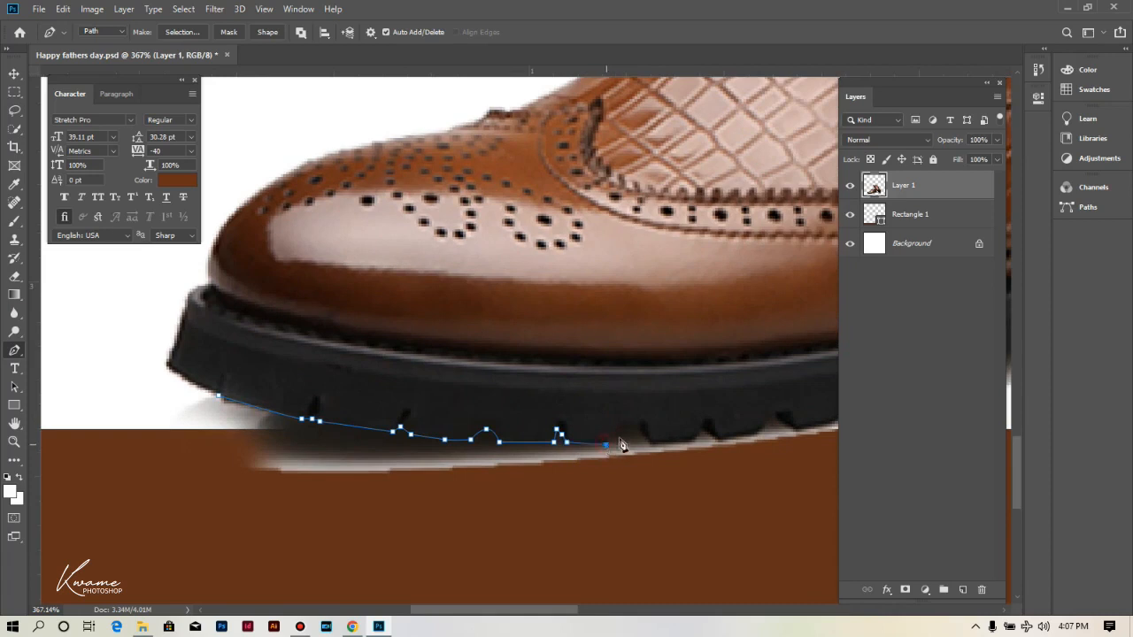
left_click_drag(637, 428, 658, 445)
left_click(692, 440)
left_click(702, 430)
- Extend the pen path along the front shoe's sole past the next four tread grooves, to where it rises off the brown band
left_click_drag(528, 400, 340, 366)
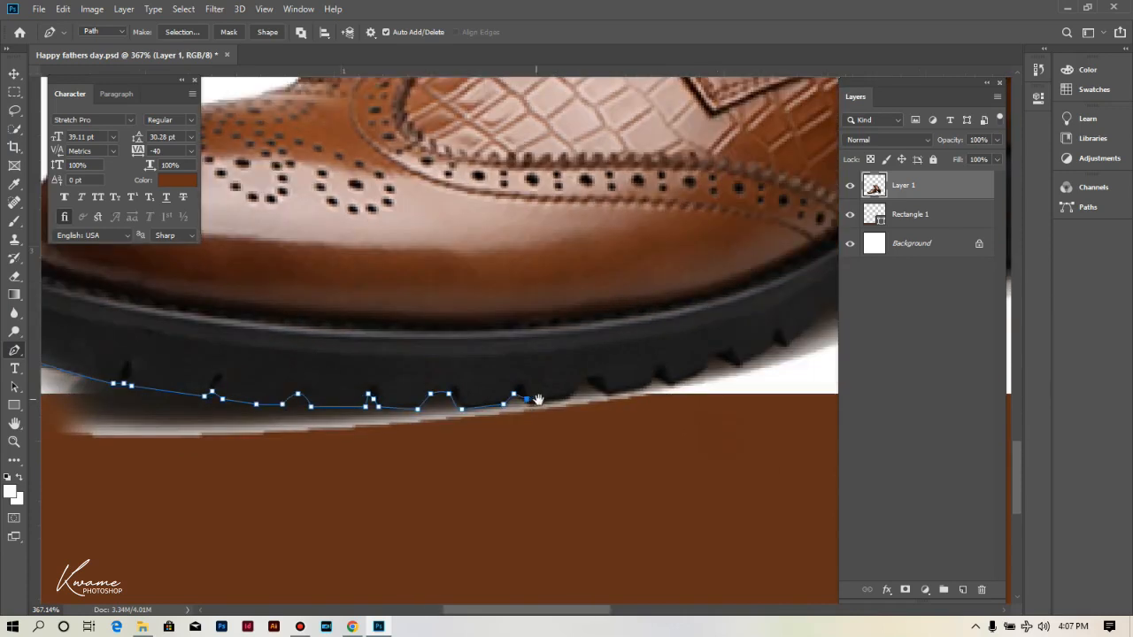
left_click_drag(568, 396, 588, 393)
key("space")
left_click_drag(663, 376, 509, 390)
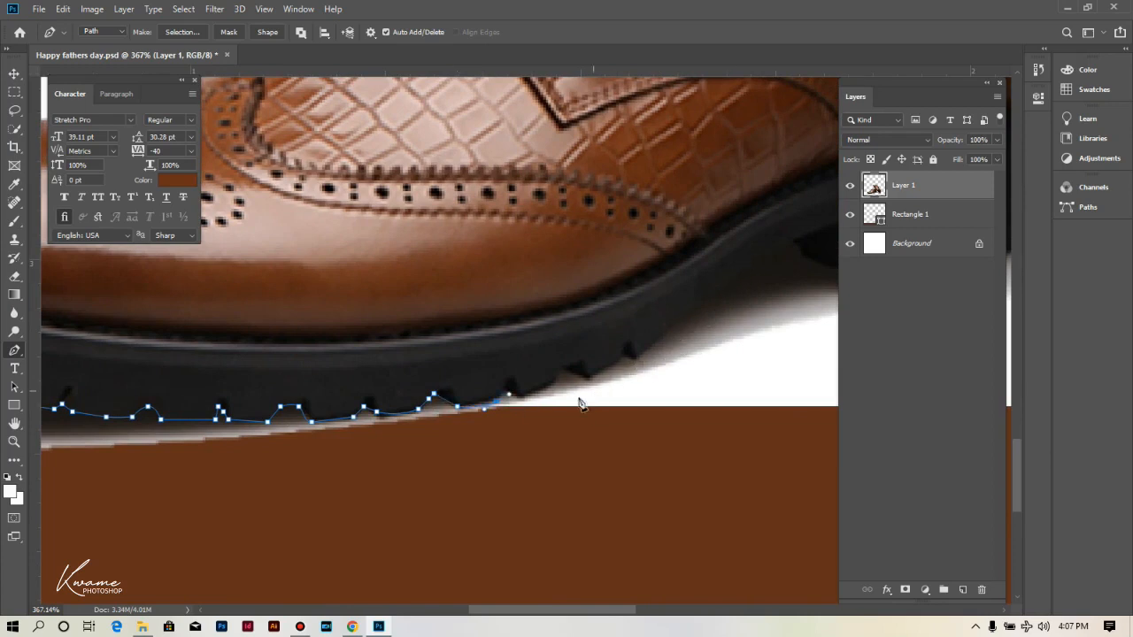
left_click(490, 399)
left_click(504, 391)
left_click(522, 399)
- Run the path back around the outside of the shadow below the front shoe's sole to beyond the toe
scroll(518, 398, "down", 6)
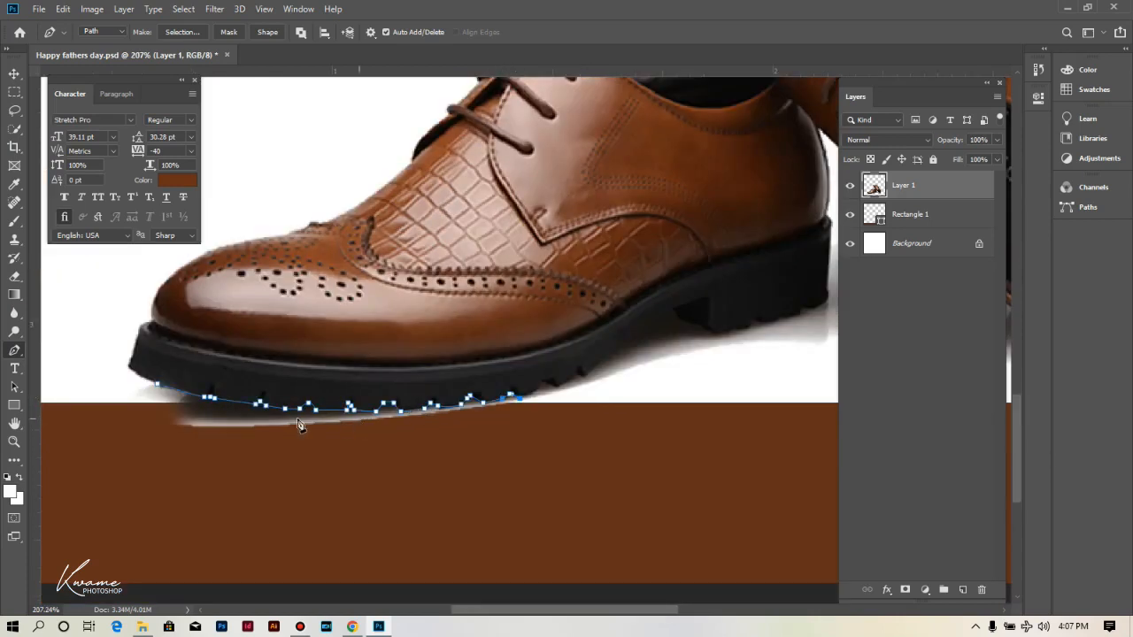
left_click_drag(511, 415, 220, 468)
left_click(102, 449)
left_click(114, 390)
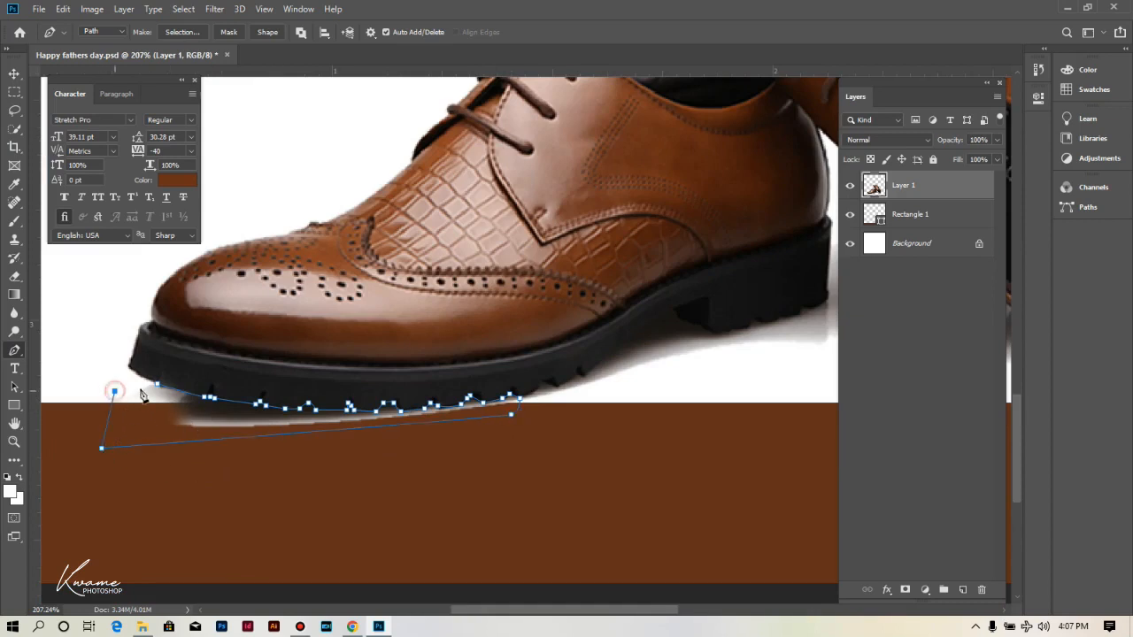
- Turn the path into a selection with a 0 px feather, delete the shadow inside it, and deselect
right_click(191, 425)
left_click(228, 165)
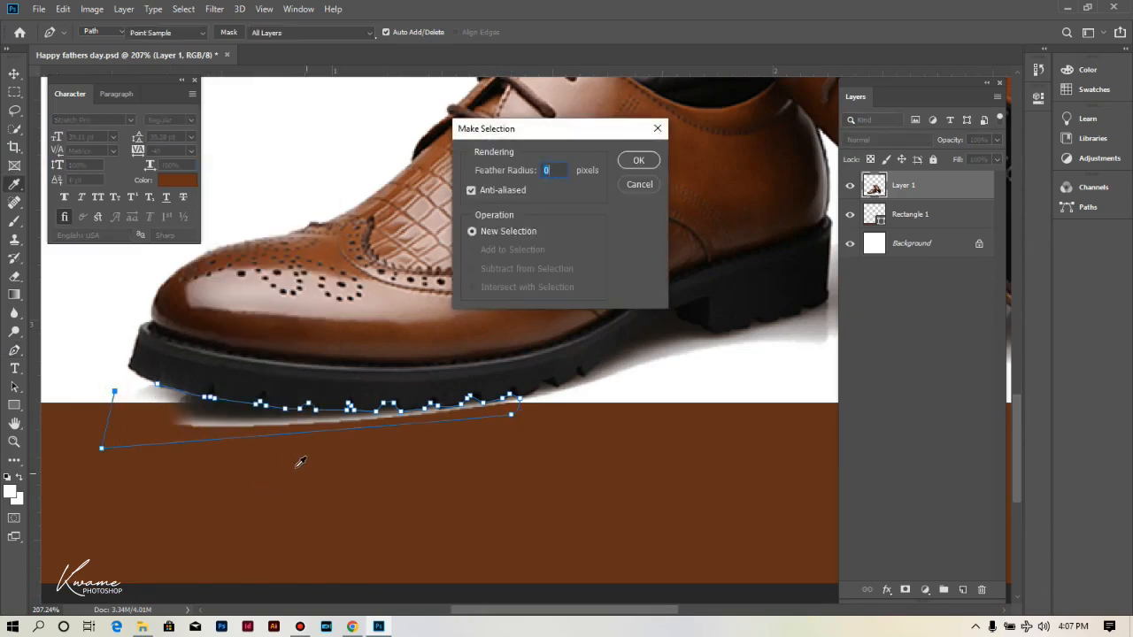
key("Return")
key("Delete")
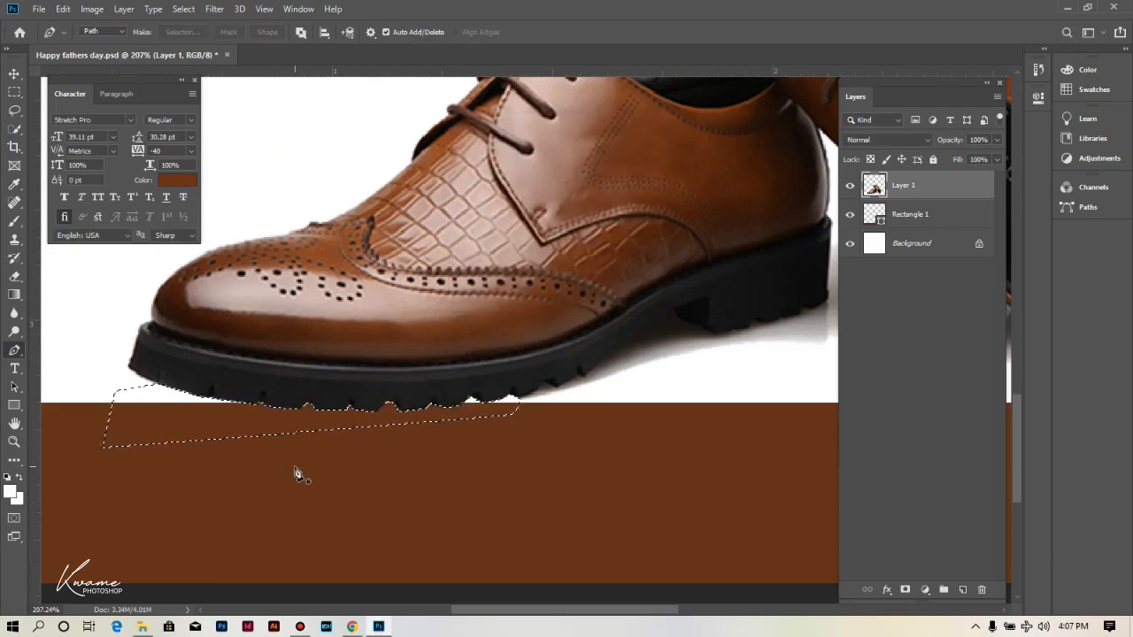
key("ctrl+d")
scroll(293, 455, "down", 4)
scroll(301, 456, "down", 3)
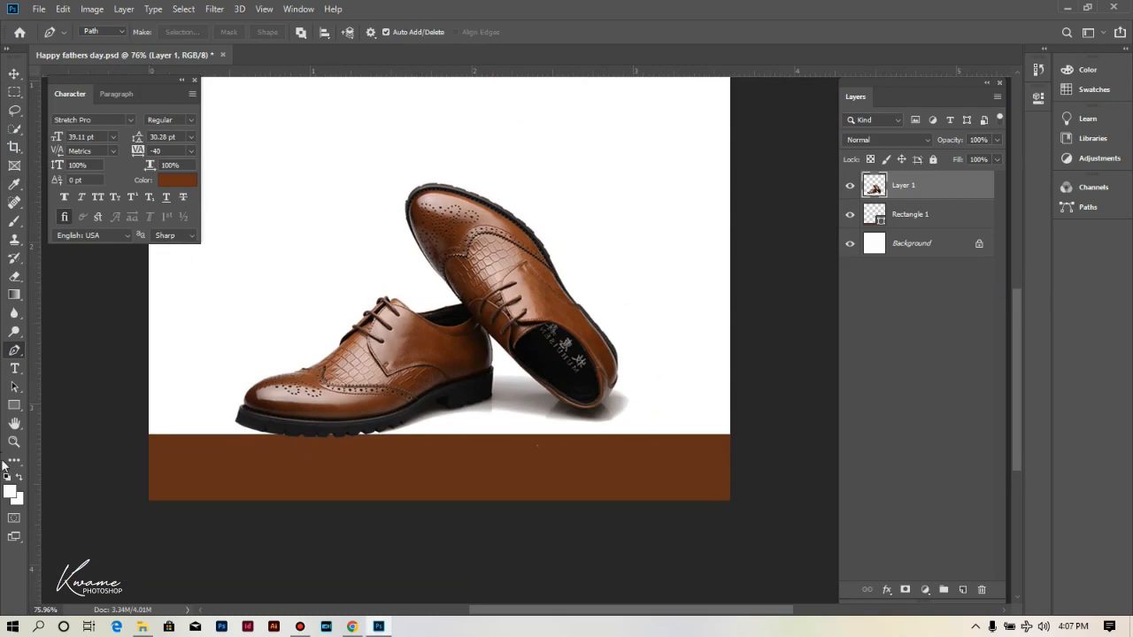
- Draw a flat ellipse about 271 × 17 px just below the front shoe's sole and fill it with black
left_click(14, 404)
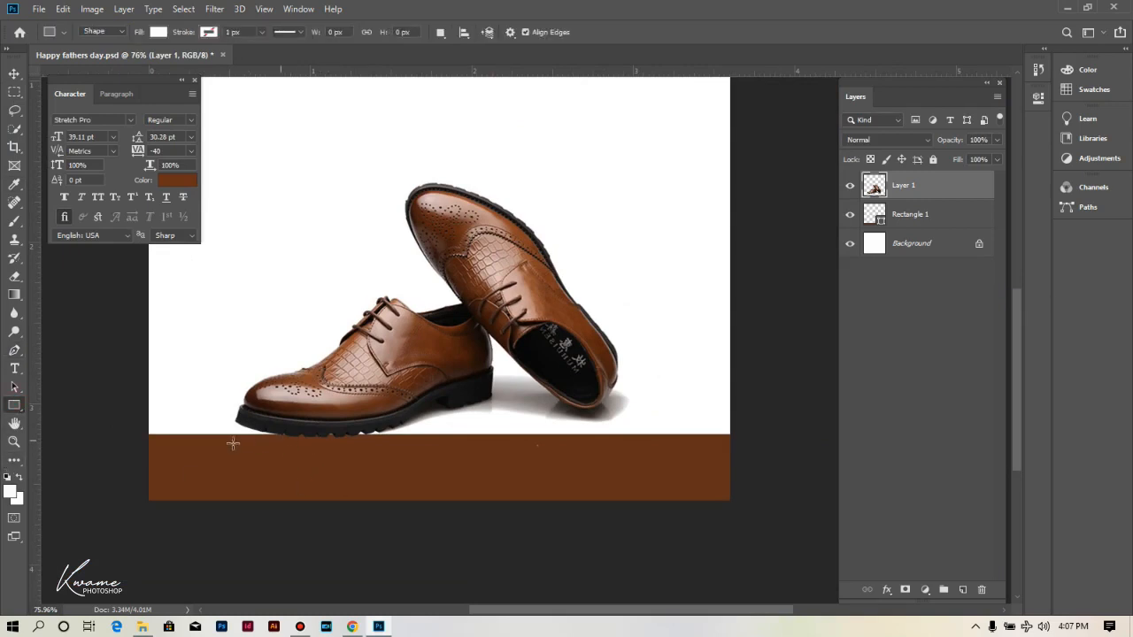
left_click_drag(244, 431, 364, 448)
left_click(14, 405)
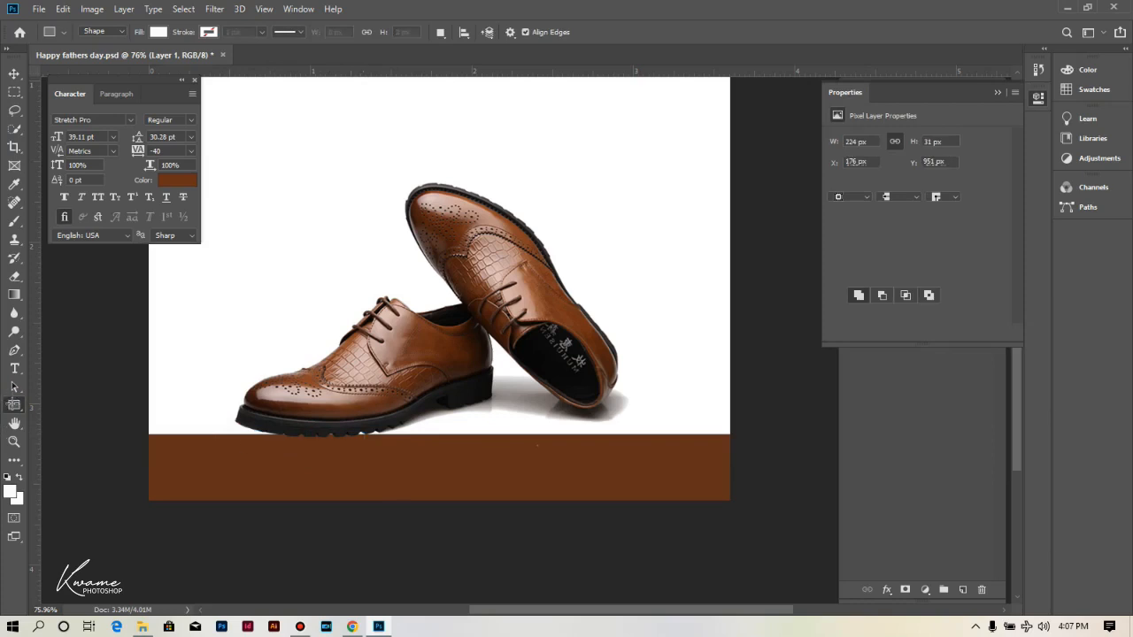
left_click(75, 433)
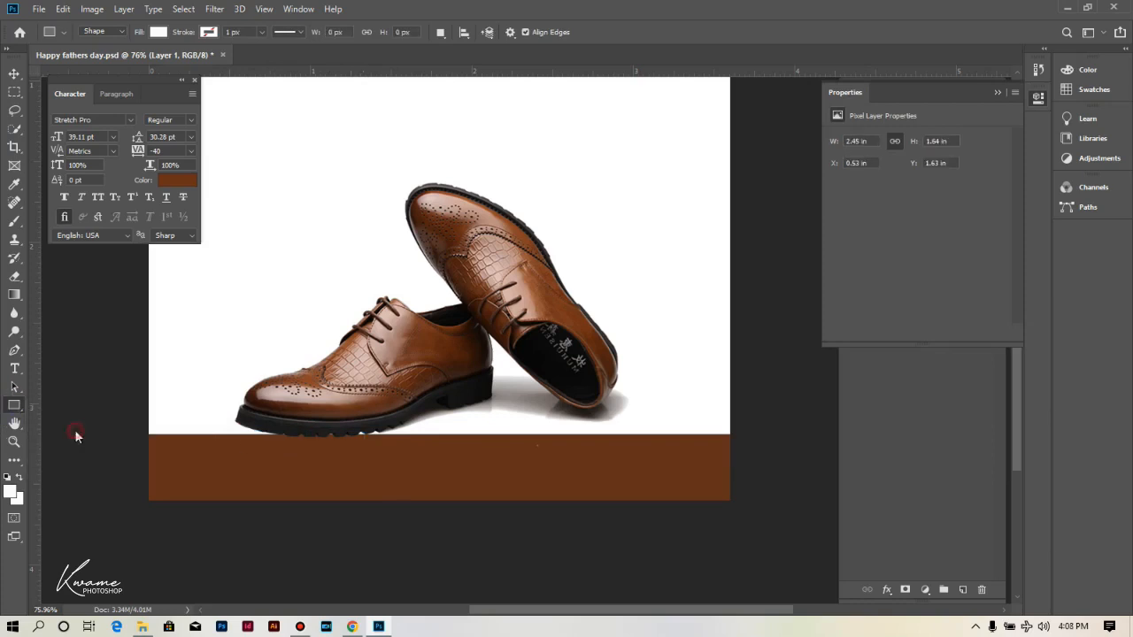
left_click_drag(233, 439, 377, 443)
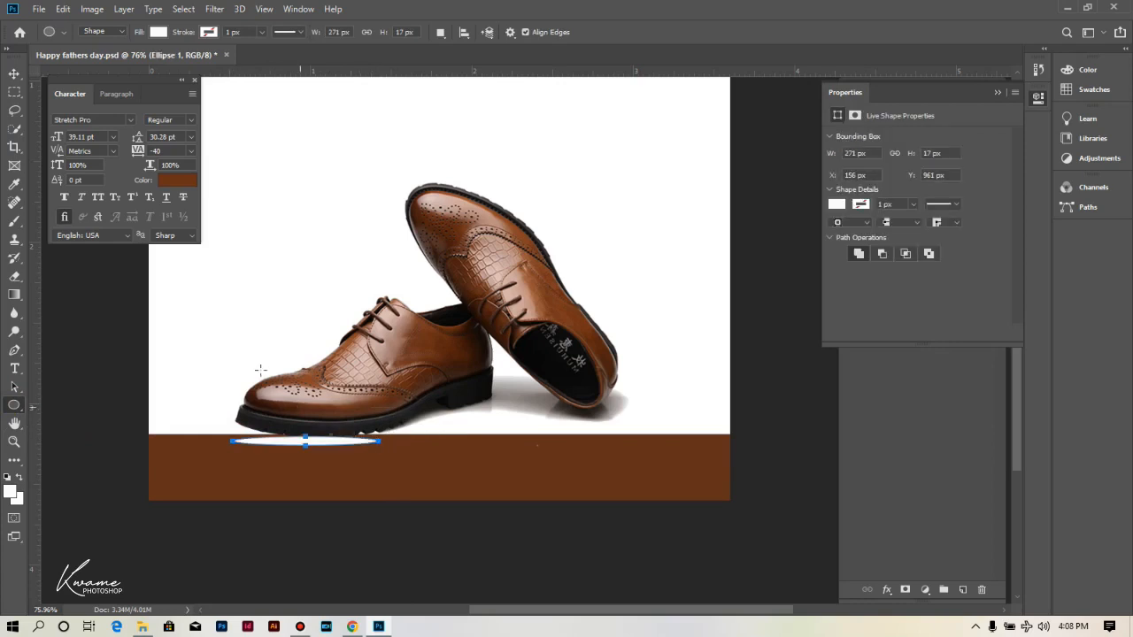
left_click(160, 32)
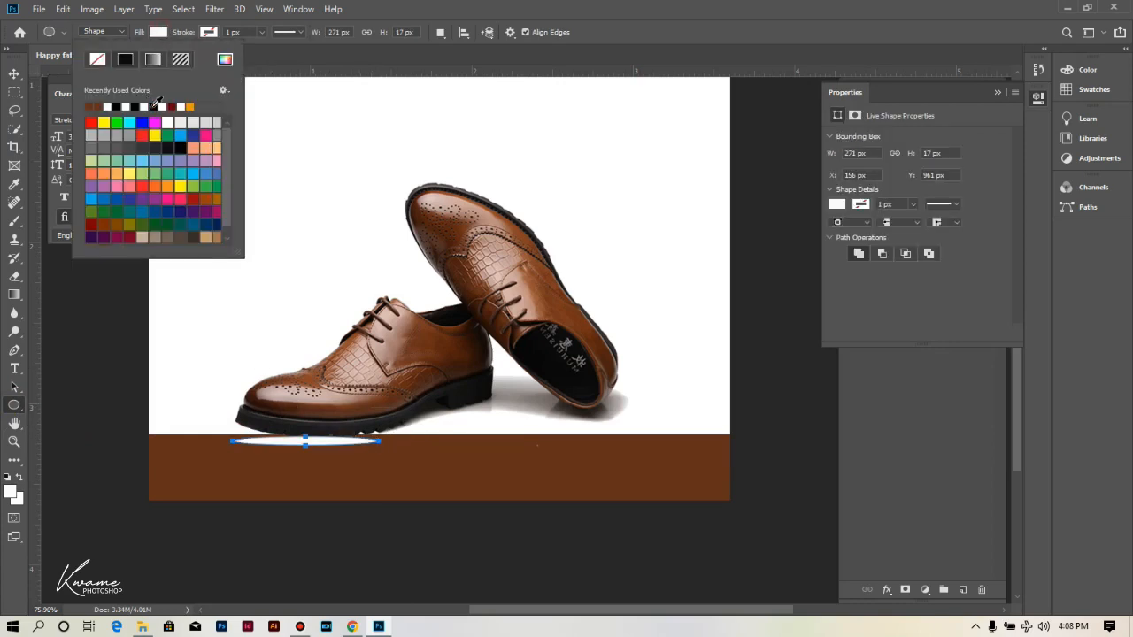
left_click(153, 106)
- Move the black ellipse up against the front shoe's sole and place its layer beneath the shoes layer
left_click(14, 73)
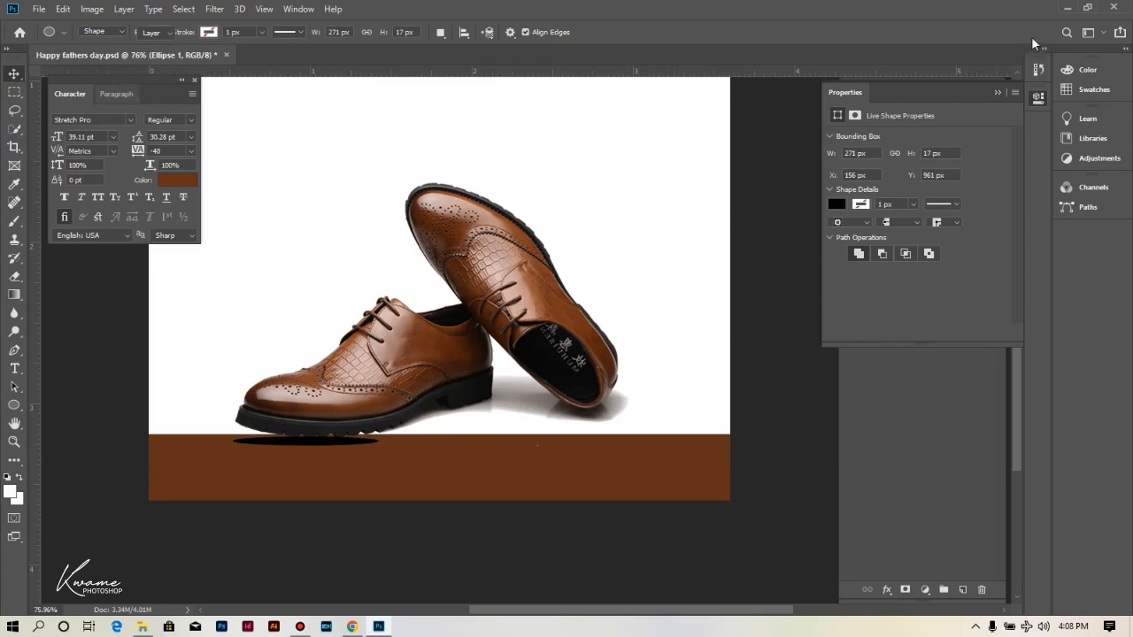
left_click(998, 91)
left_click_drag(305, 443, 307, 441)
left_click_drag(936, 191, 923, 229)
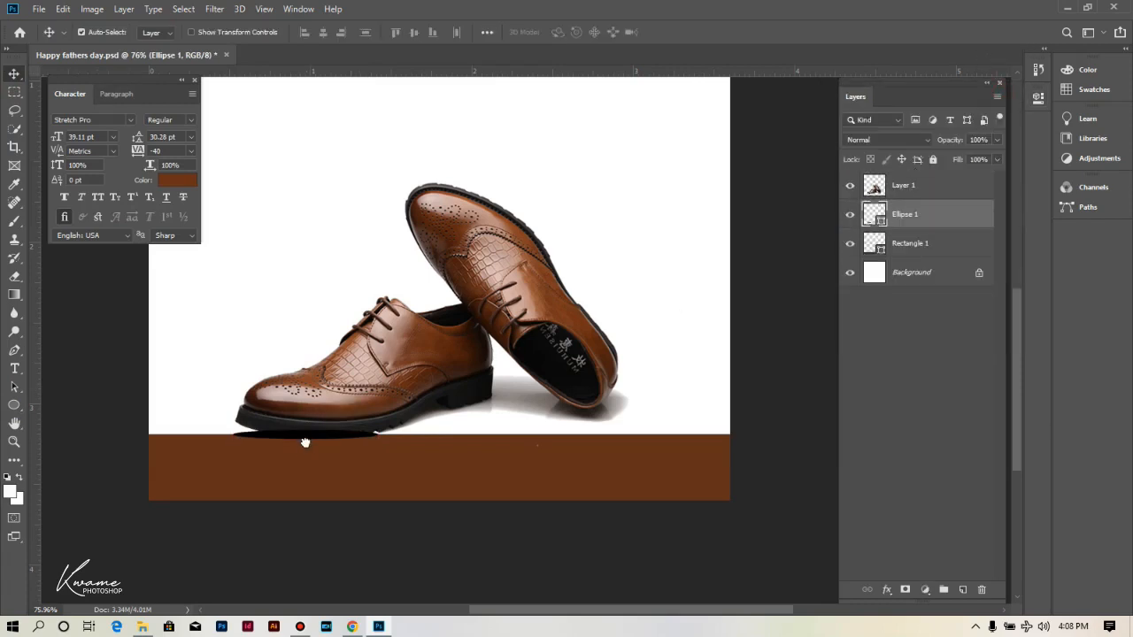
left_click_drag(305, 442, 312, 444)
- Rotate the ellipse about -4.6° to follow the sole and stretch its height to about 210%
key("ctrl+t")
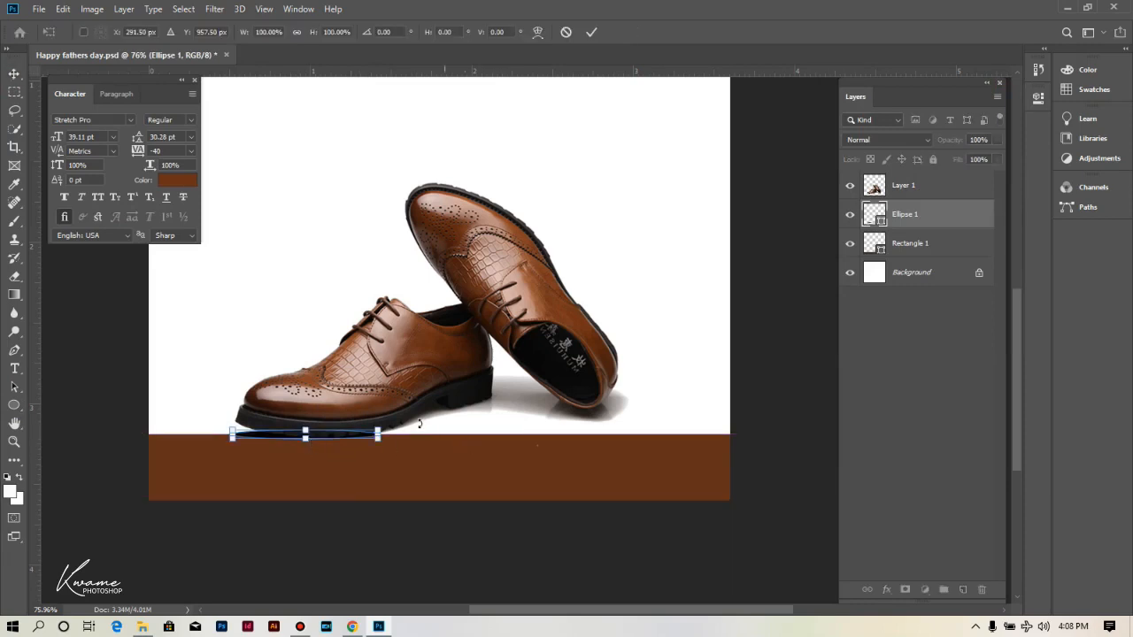
left_click_drag(395, 423, 392, 416)
mouse_move(304, 430)
left_mouse_down()
mouse_move(289, 427)
mouse_move(305, 442)
left_mouse_up()
key("Return")
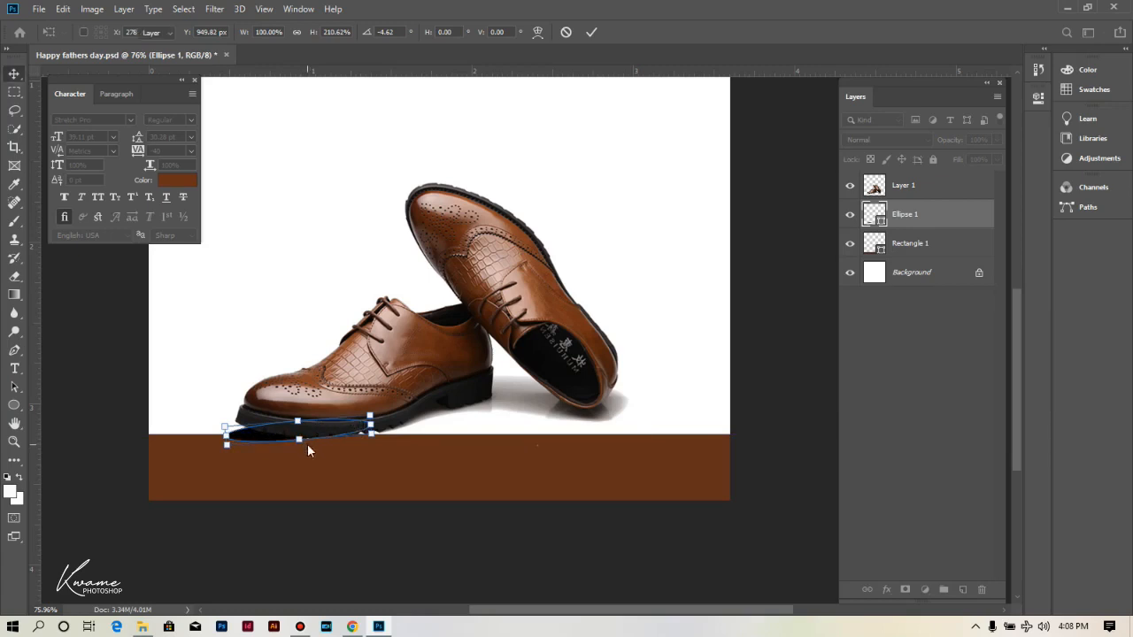
left_click(523, 241)
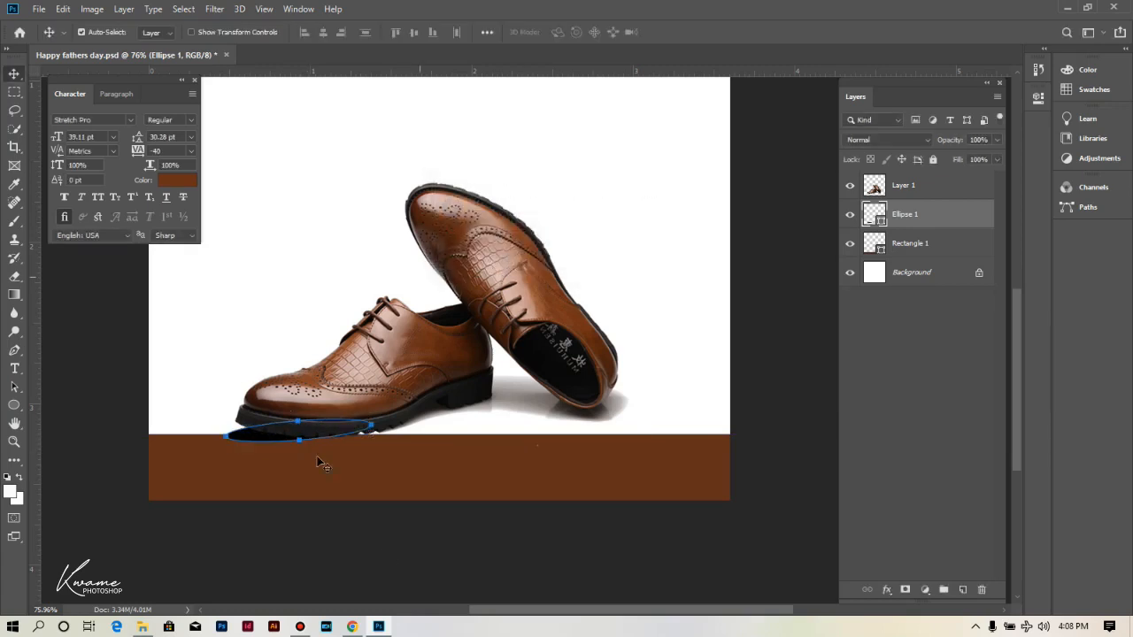
- Convert the ellipse to a smart object and apply a Gaussian Blur with a 9.4 px radius
left_click(214, 8)
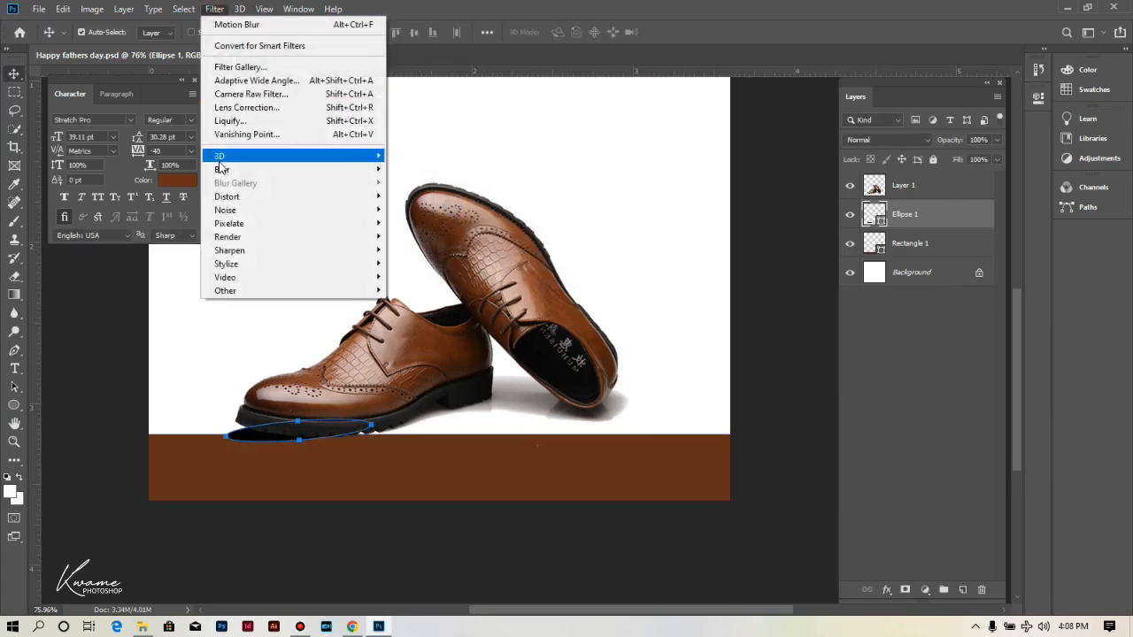
mouse_move(220, 170)
left_click(433, 222)
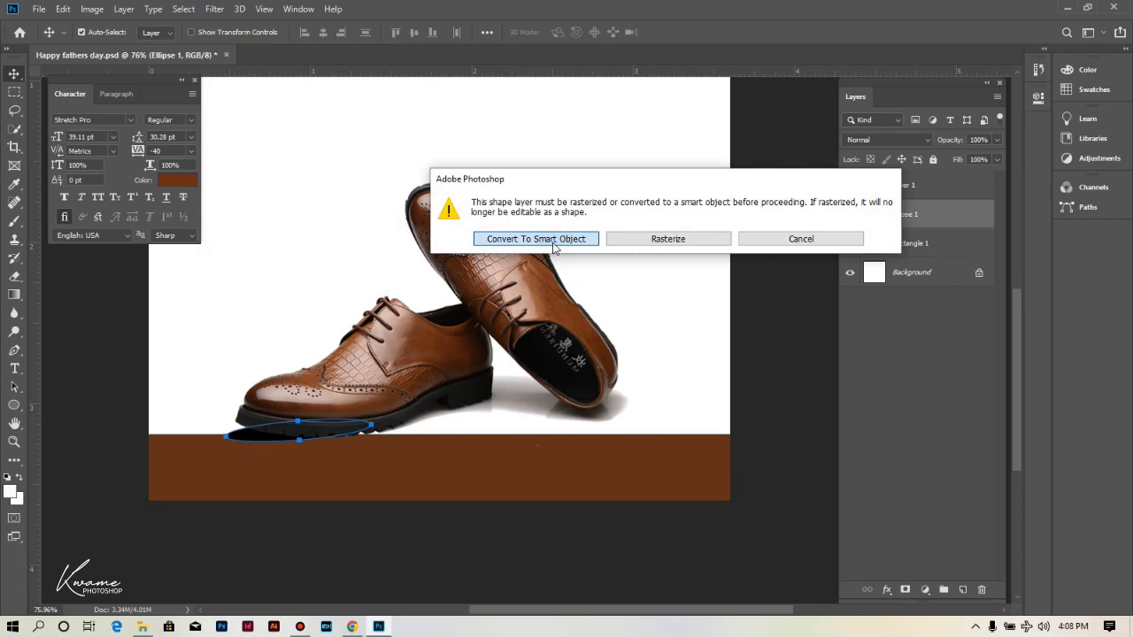
left_click(536, 239)
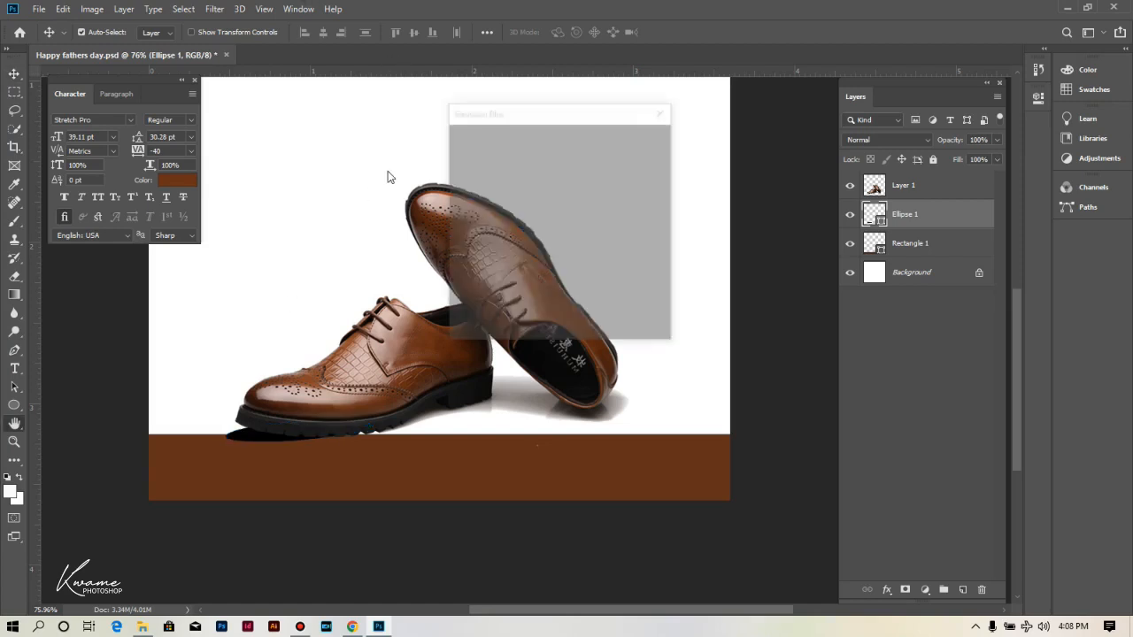
left_click_drag(469, 333, 475, 334)
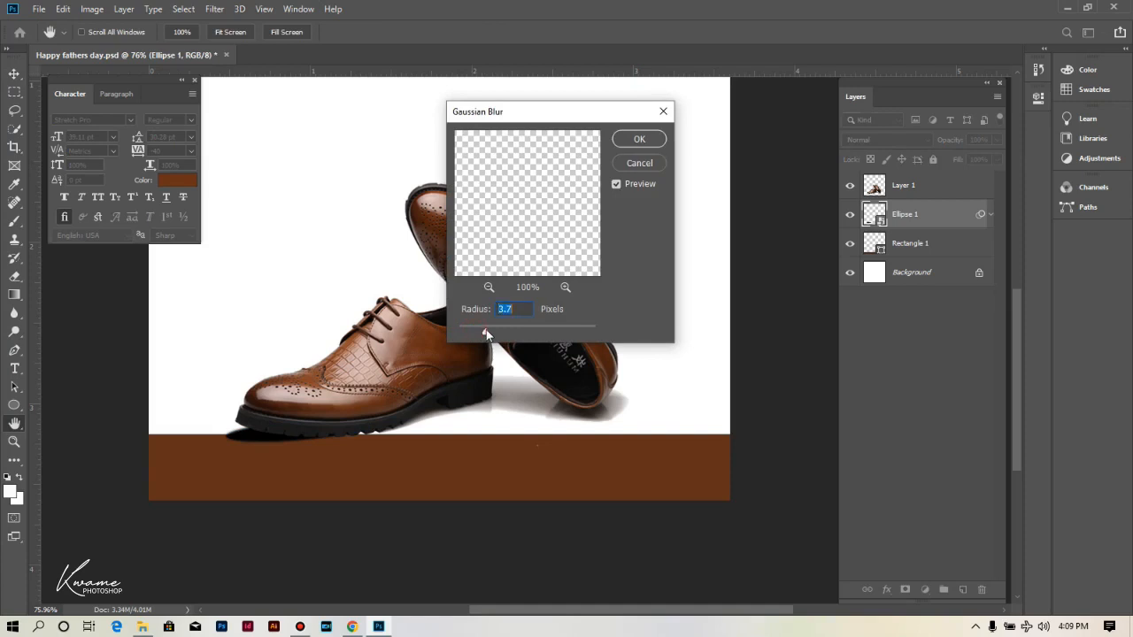
left_click_drag(505, 334, 511, 335)
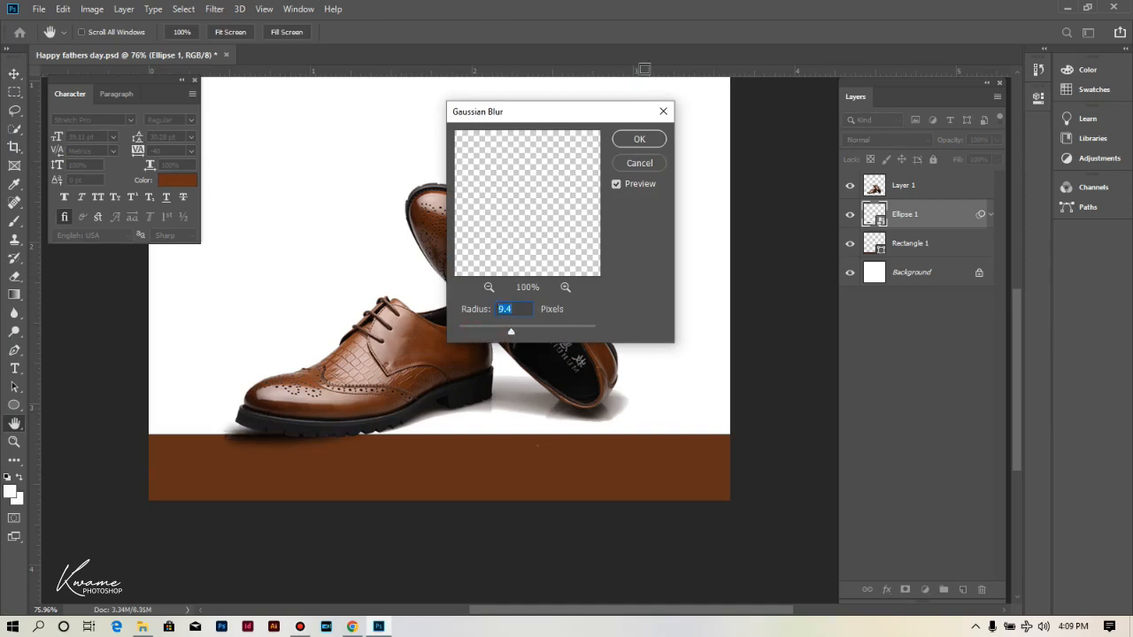
left_click(640, 138)
- Align the blurred shadow under the front shoe's toe and lower its layer opacity to 85%
left_click_drag(246, 431, 255, 430)
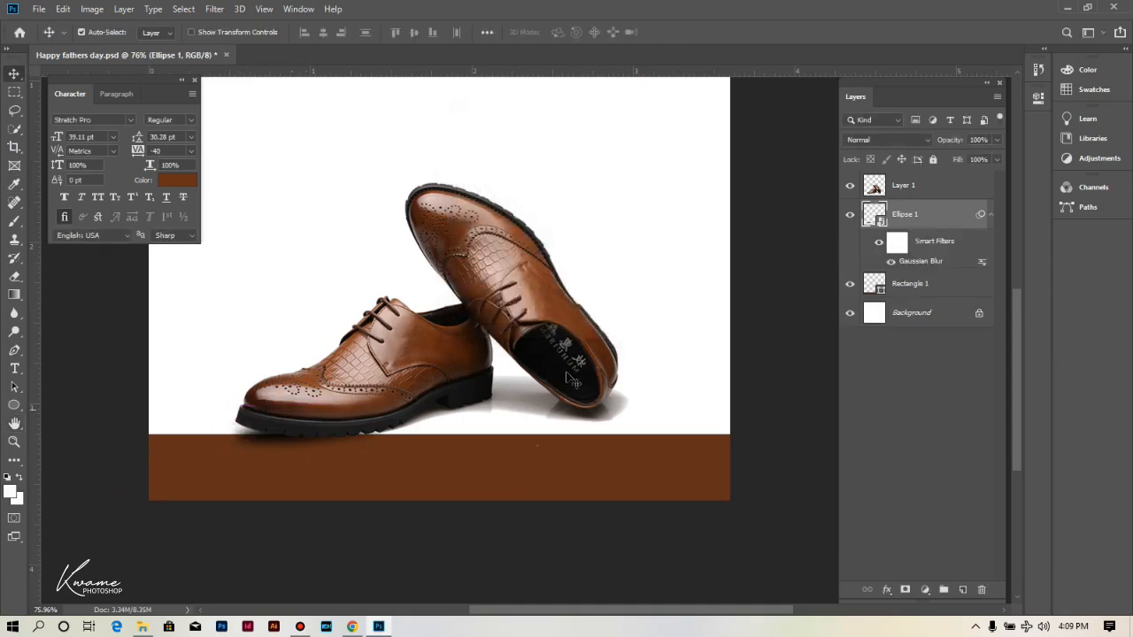
left_click_drag(953, 143, 947, 142)
left_click_drag(259, 430, 252, 430)
key("ctrl+minus")
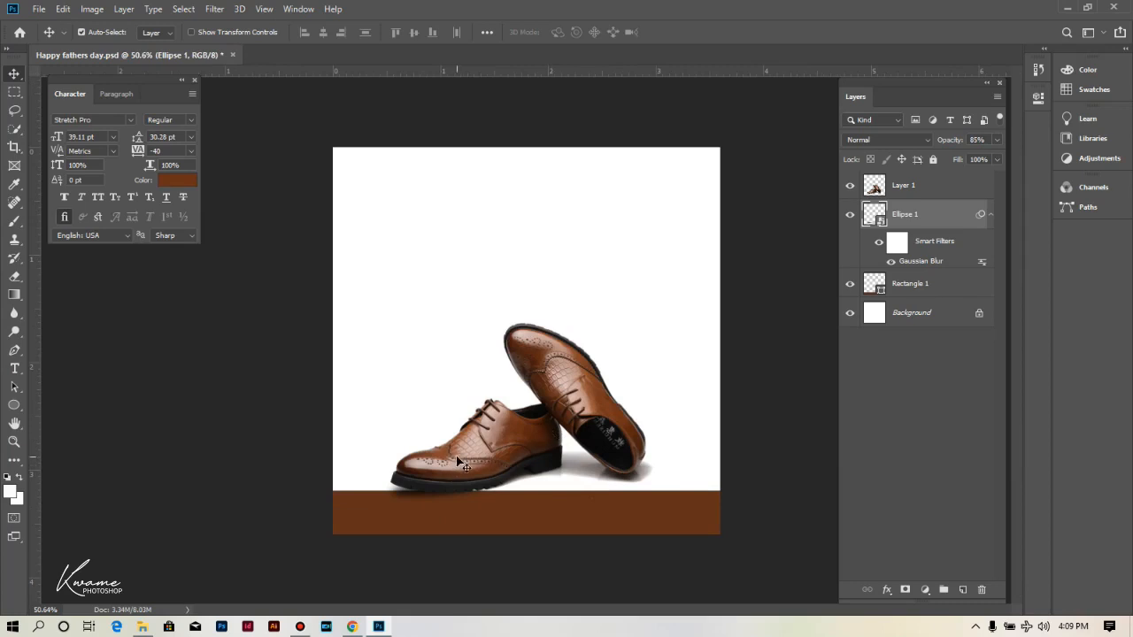
- Place the Happy Father's Day lettering image from the Fathers day folder above the shoes layer
left_click(611, 515)
left_click(554, 374)
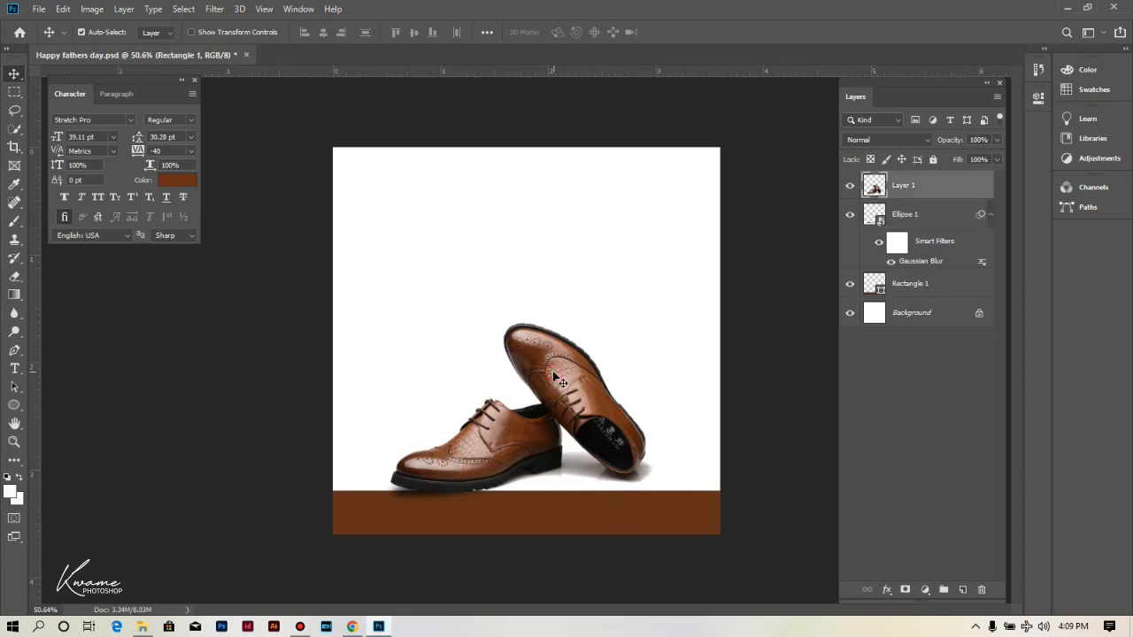
left_click(142, 626)
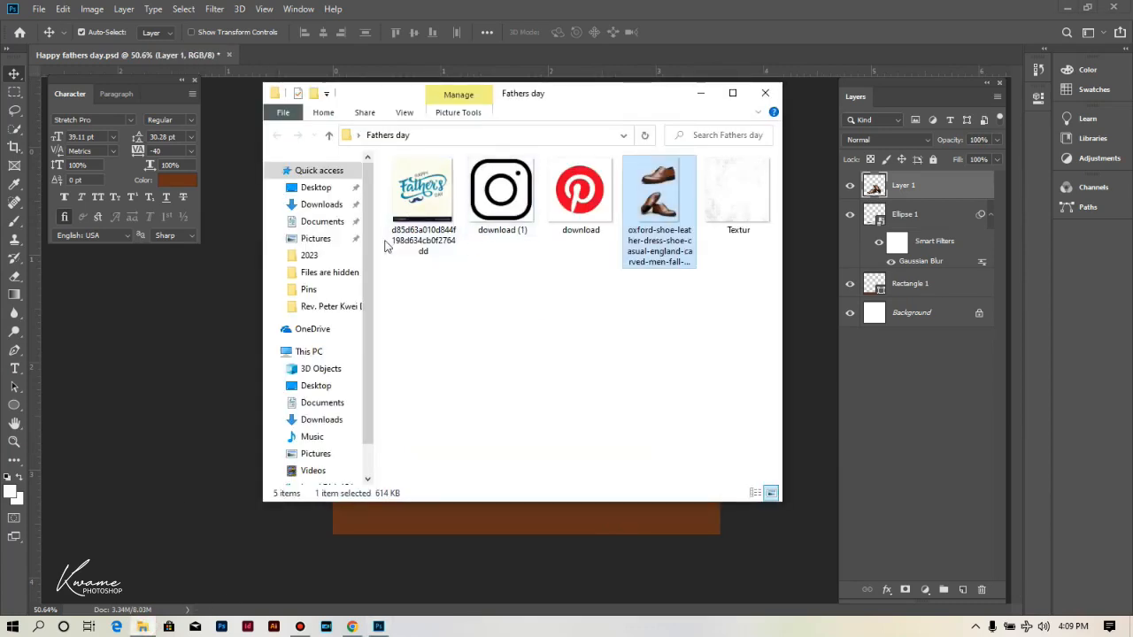
left_click_drag(431, 193, 103, 362)
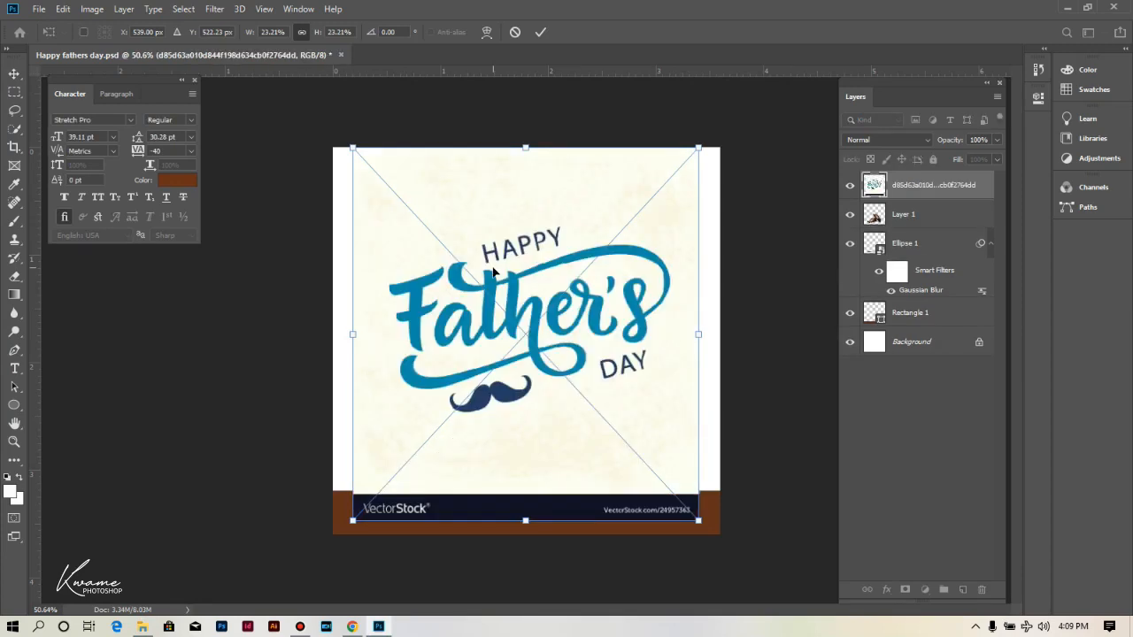
key("Return")
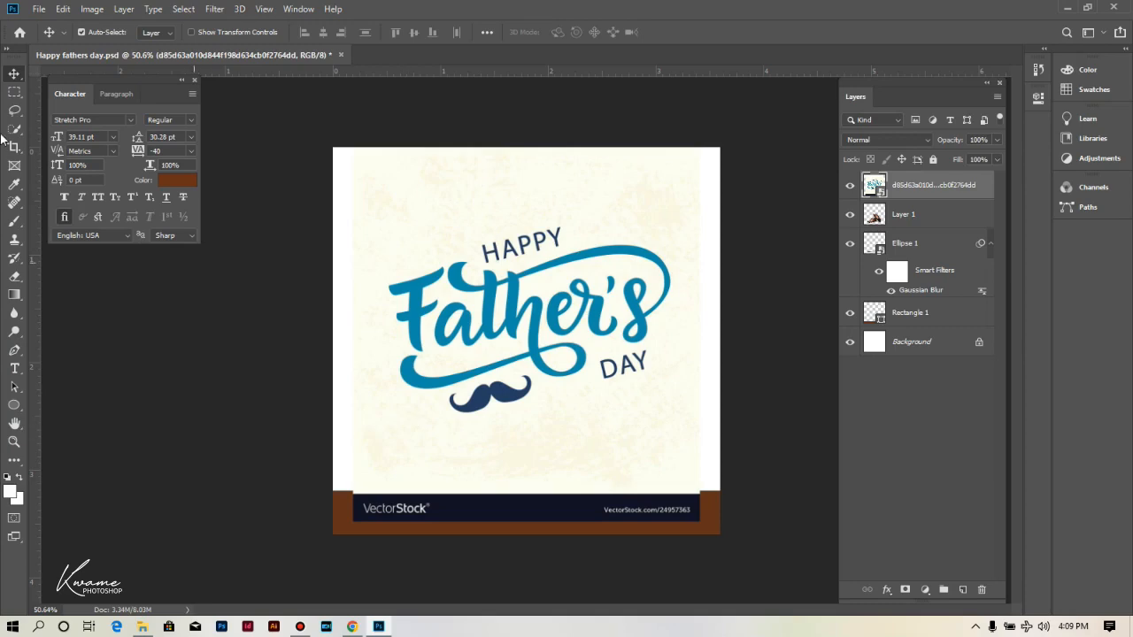
- Rasterize the lettering layer, delete its dark VectorStock strip with a rectangular marquee selection, and deselect
left_click(15, 90)
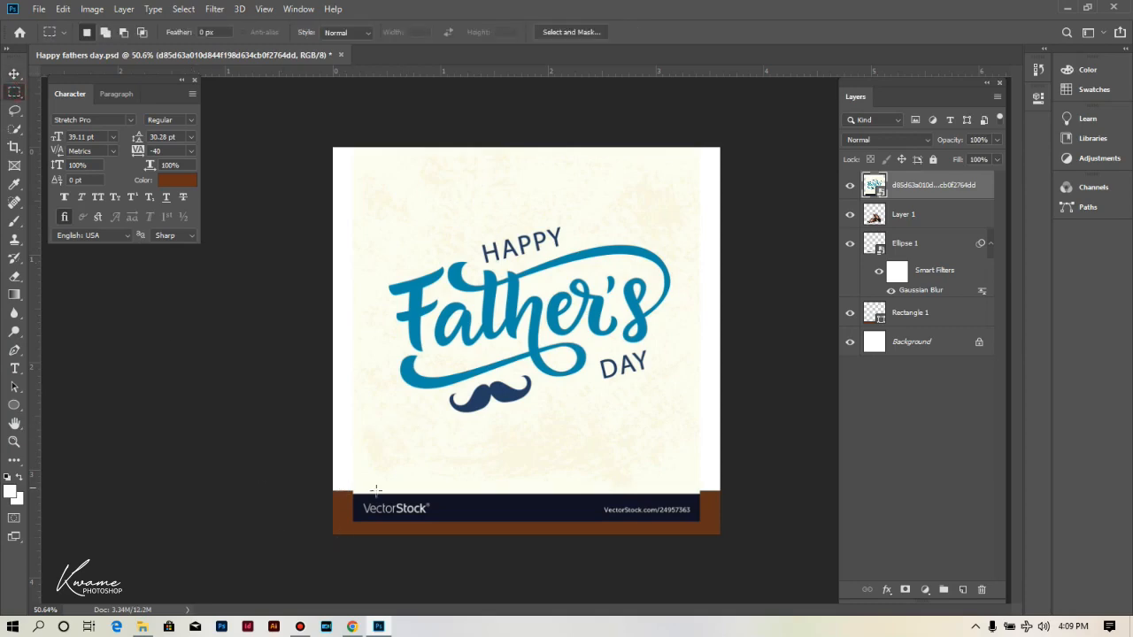
right_click(932, 183)
left_click(978, 262)
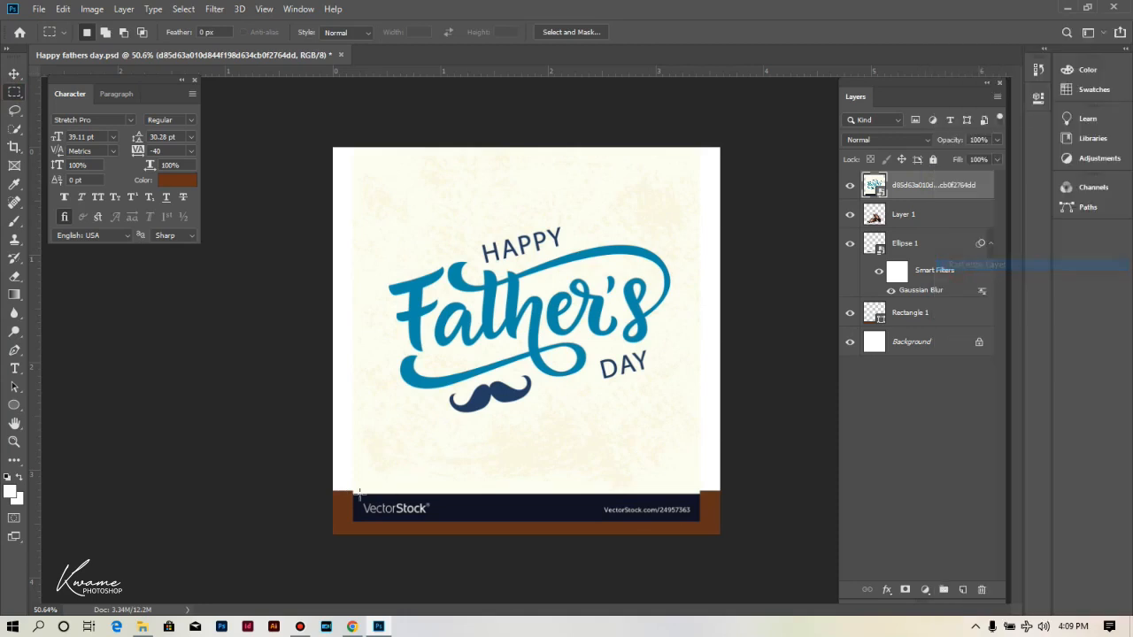
left_click_drag(333, 491, 750, 531)
key("Delete")
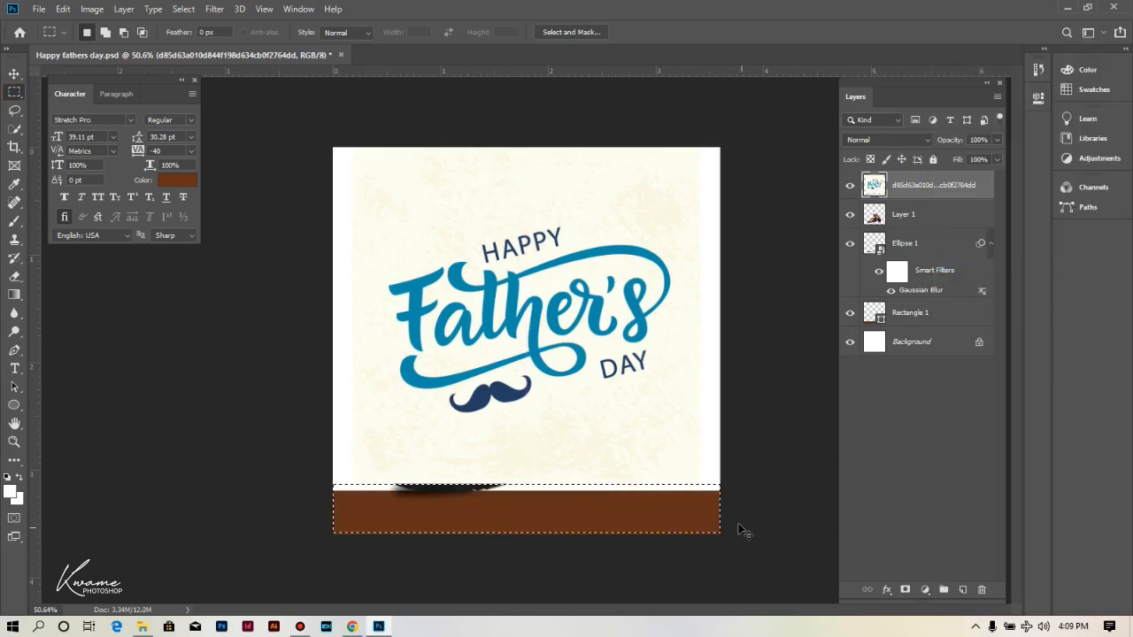
key("ctrl+d")
- Erase the cream background around the Father's Day lettering with the Magic Eraser at tolerance 32
left_click(11, 279)
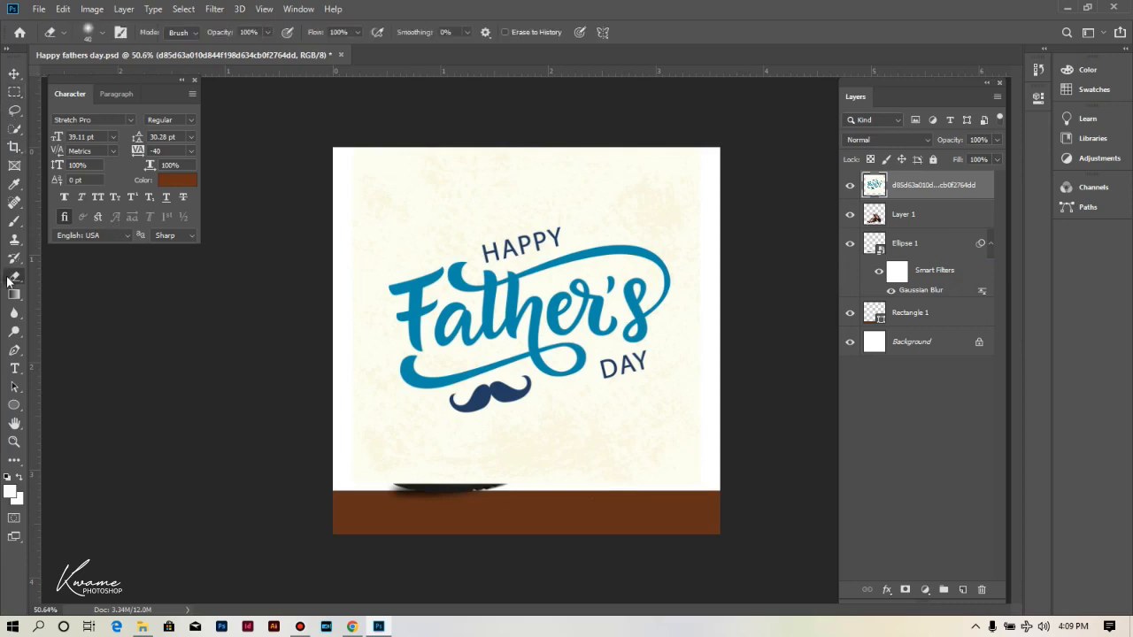
right_click(11, 279)
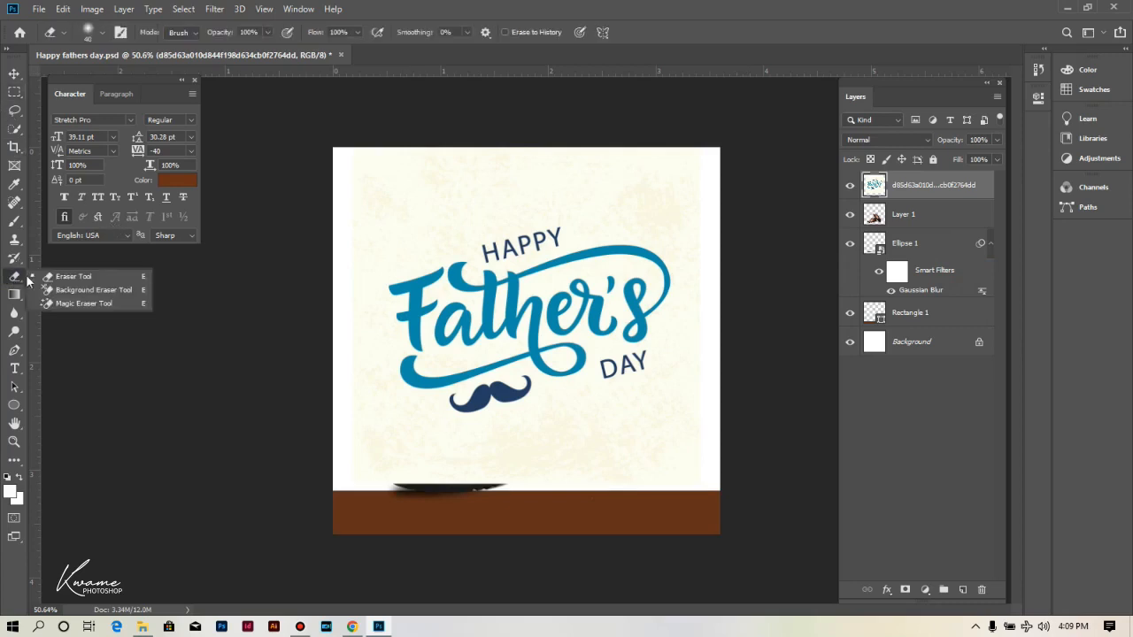
left_click(71, 305)
left_click(389, 202)
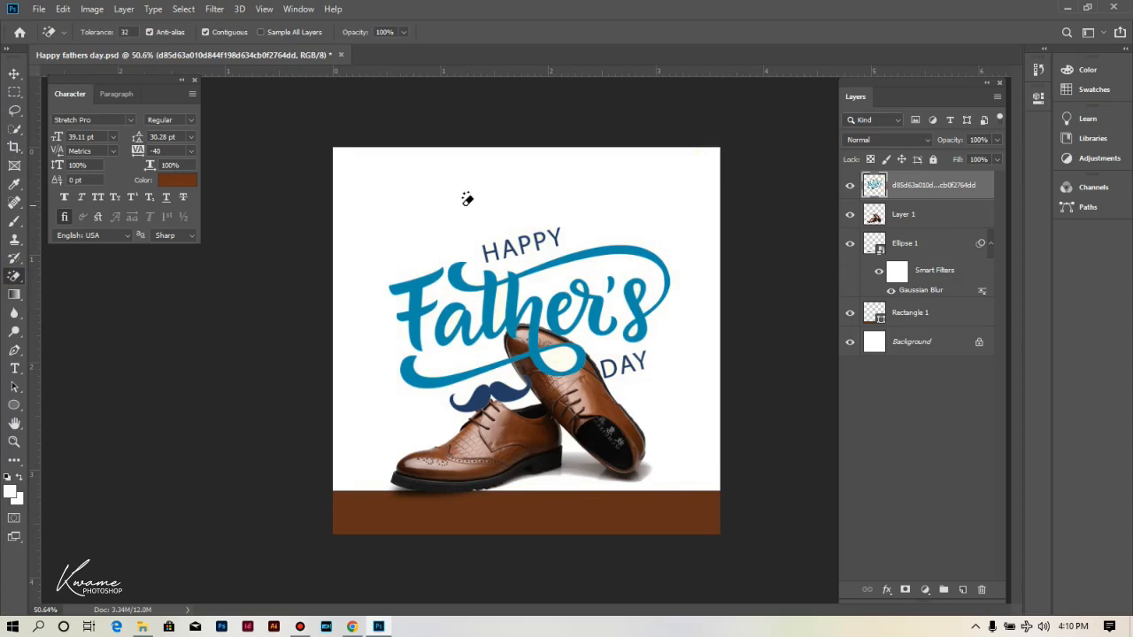
scroll(470, 198, "up", 1)
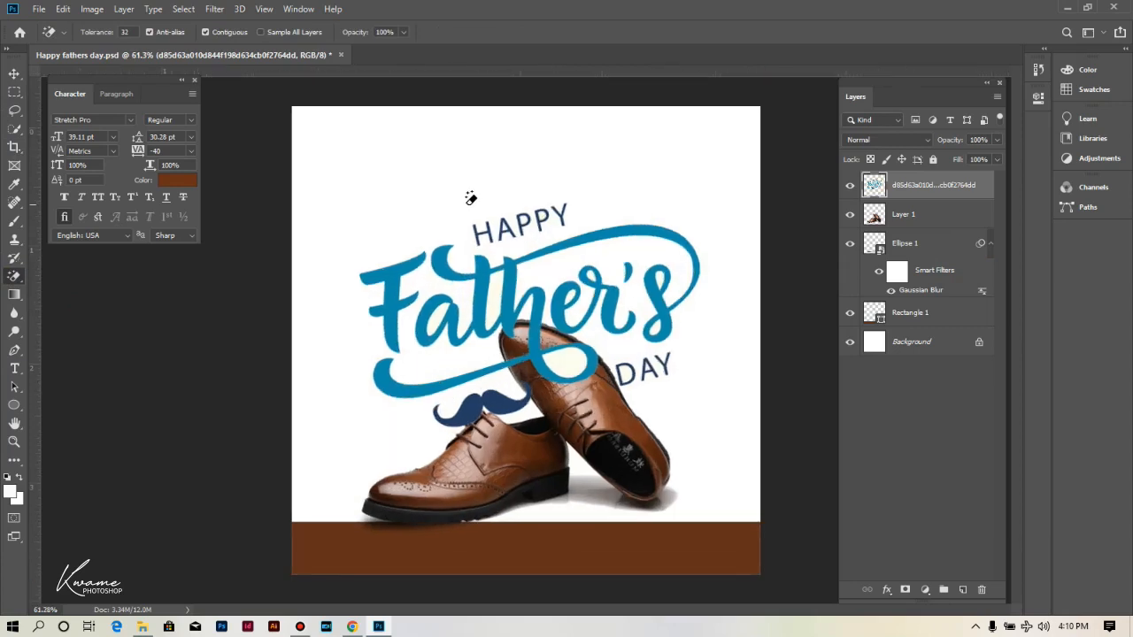
- Hide every layer except the lettering and erase the leftover cream fills inside its letters and loop with the Magic Eraser
left_click(849, 214)
left_click(849, 315)
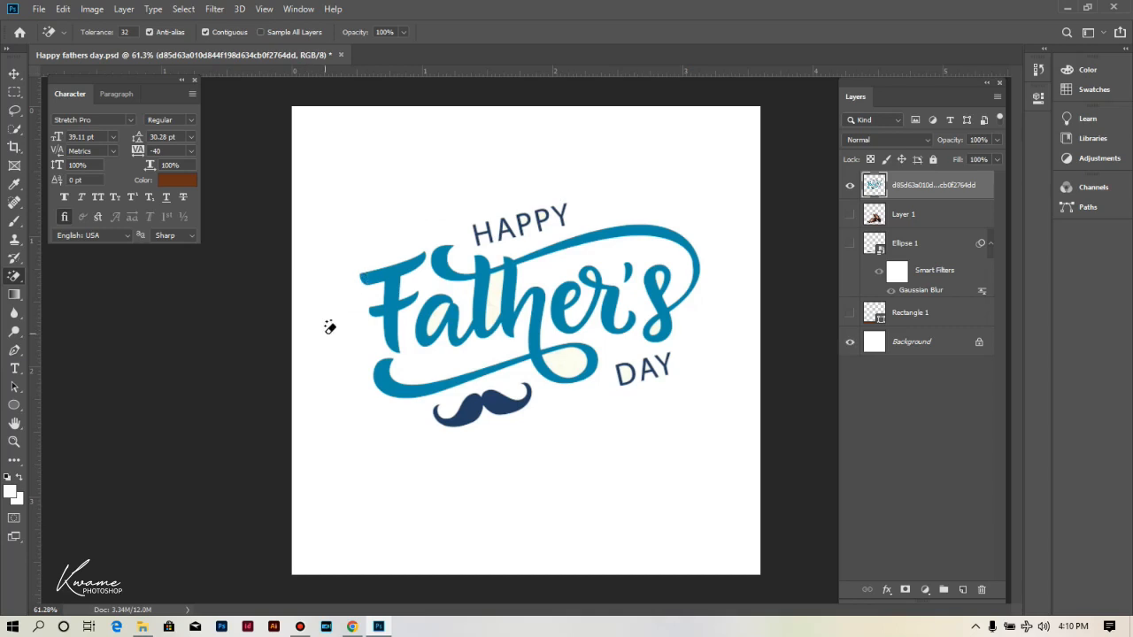
left_click(850, 344)
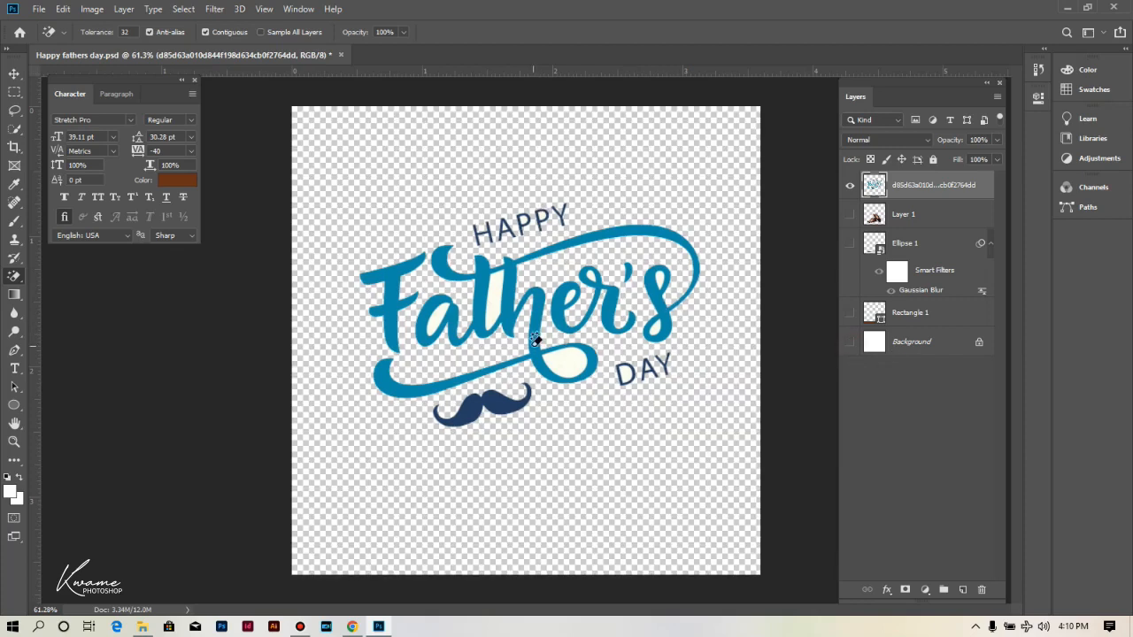
scroll(524, 336, "up", 1)
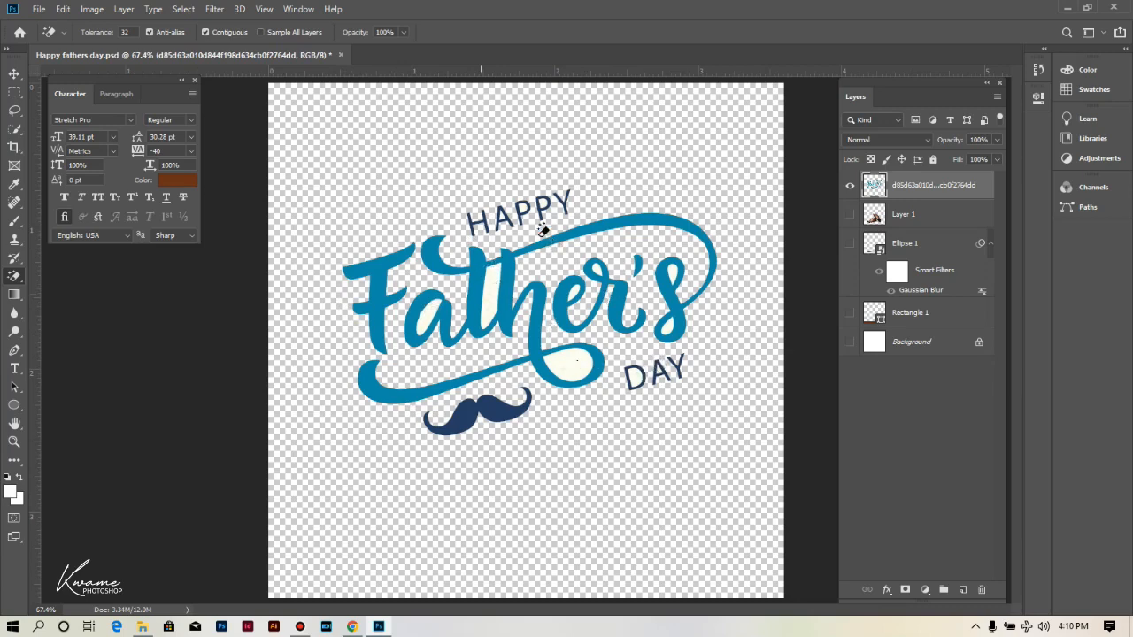
scroll(531, 205, "up", 1)
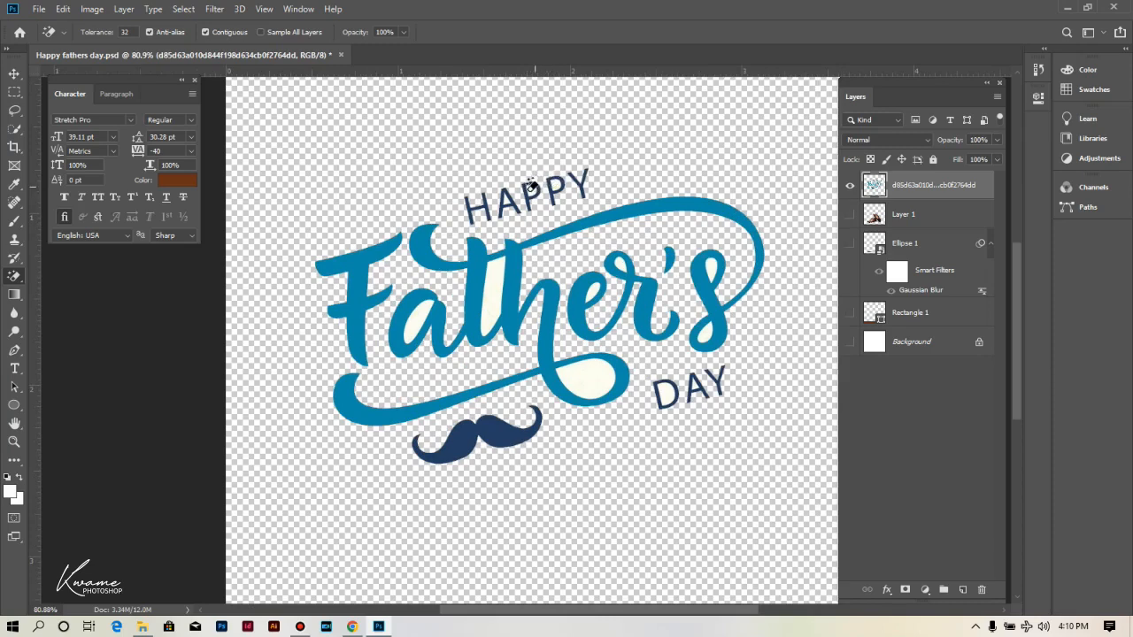
left_click(420, 311)
left_click(496, 278)
left_click(590, 375)
left_click(695, 386)
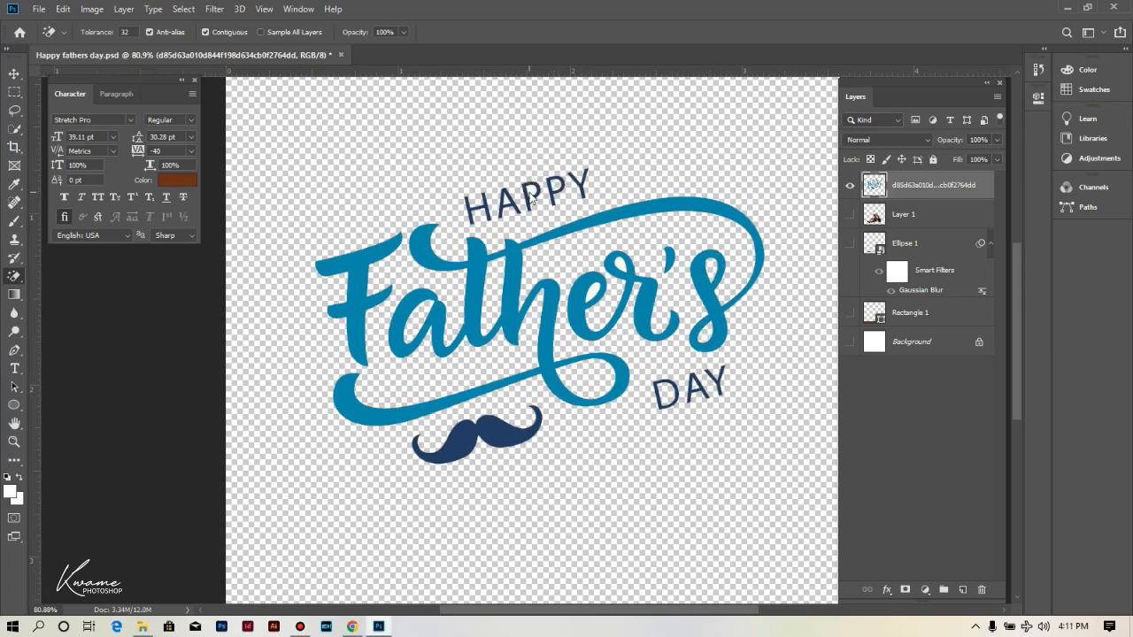
- Show the brown band, background, shadow and shoes layers again
scroll(483, 232, "down", 1)
scroll(482, 232, "down", 4)
left_click(14, 74)
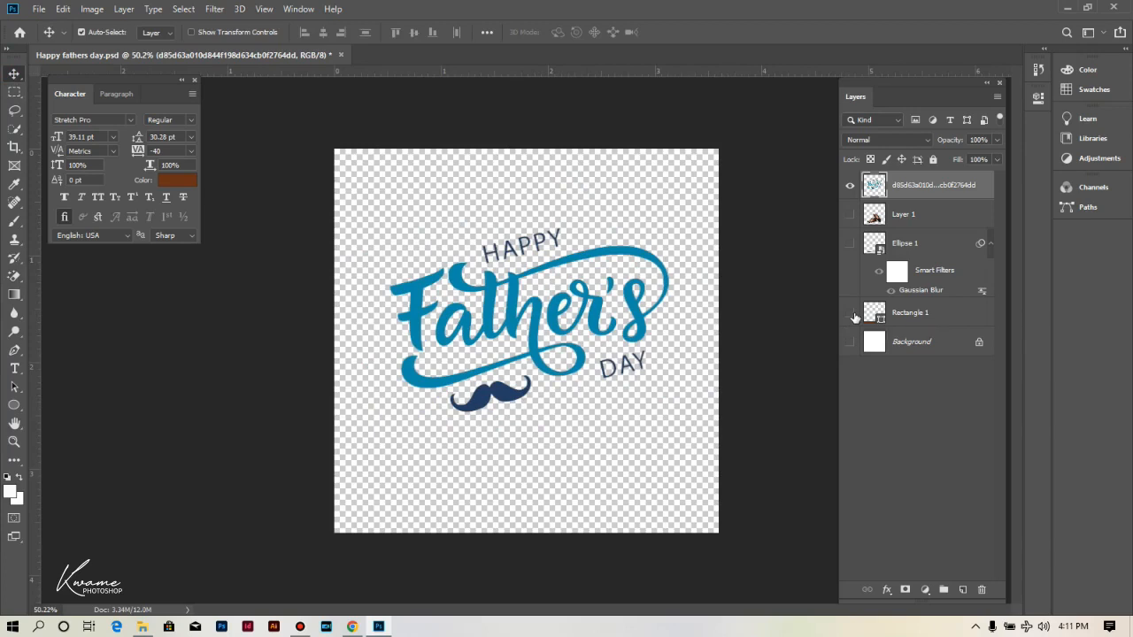
left_click(849, 313)
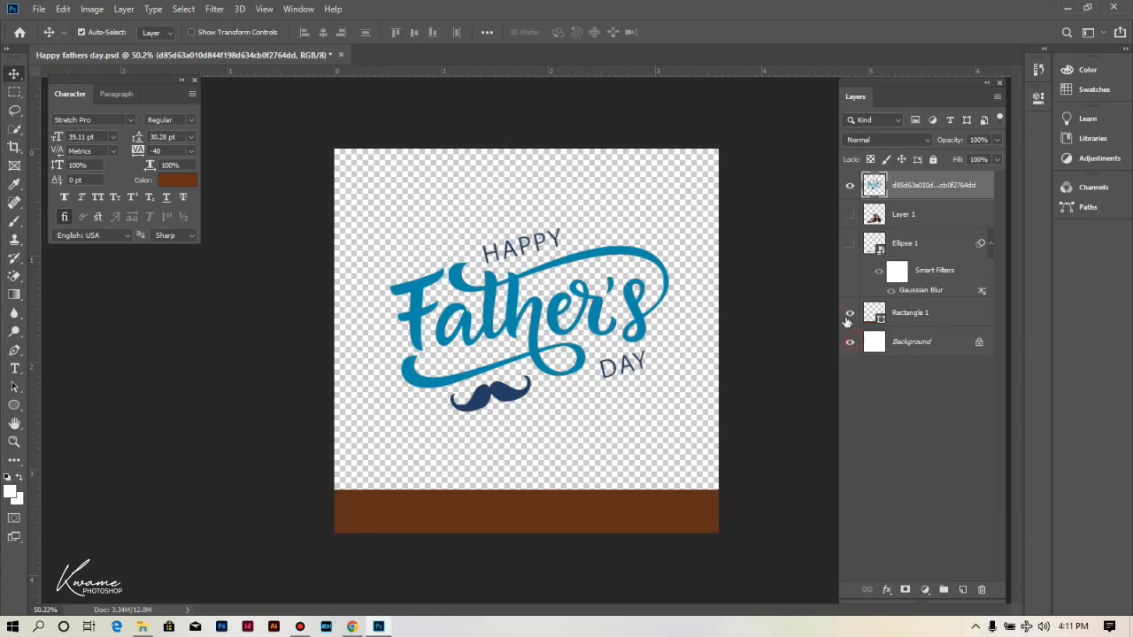
left_click(849, 341)
left_click(850, 242)
left_click(849, 214)
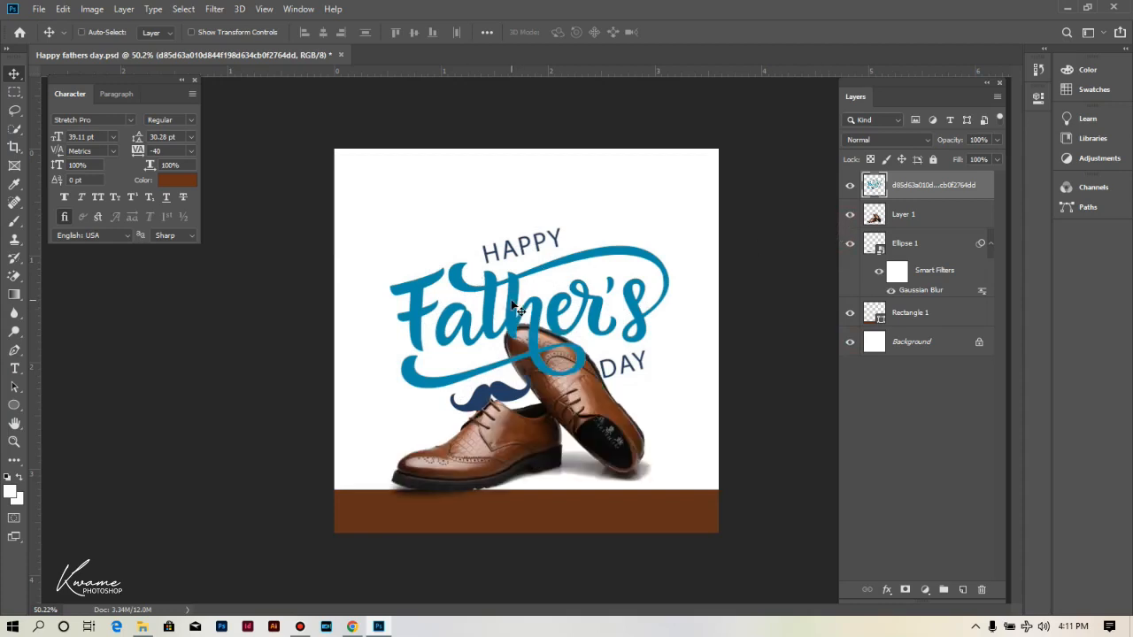
- Scale the Father's Day lettering to about 65% and position it centred above the shoes
key("ctrl+t")
left_click_drag(531, 412, 526, 310)
left_click_drag(530, 266, 528, 270)
key("Return")
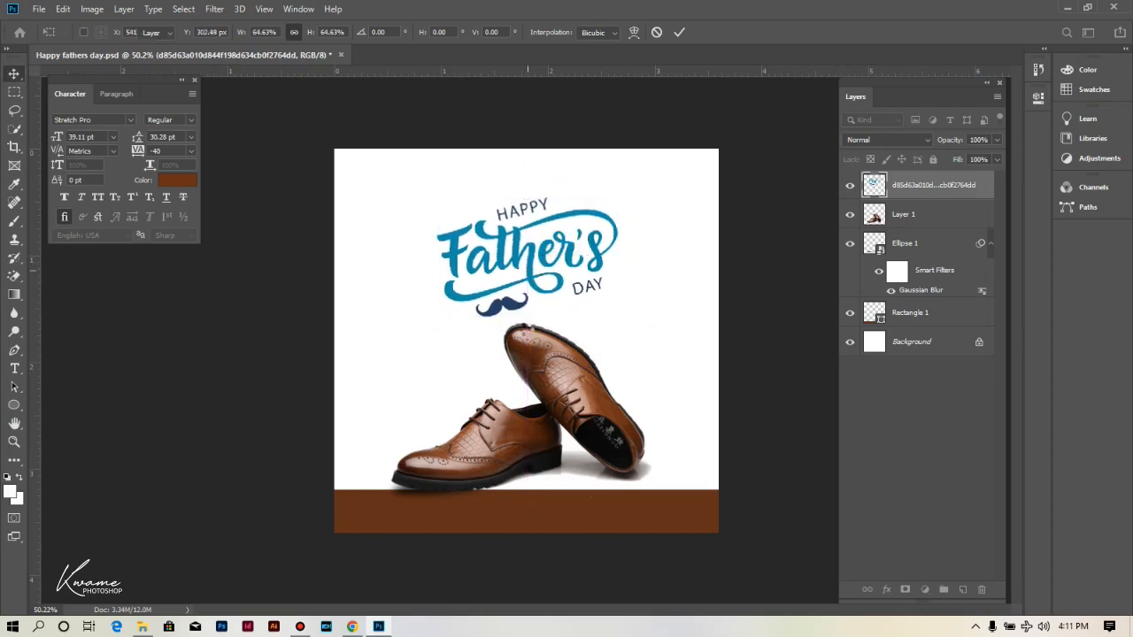
- Scale the shoes layer down to about 96%, keeping the shoes standing on the brown band
left_click(566, 380)
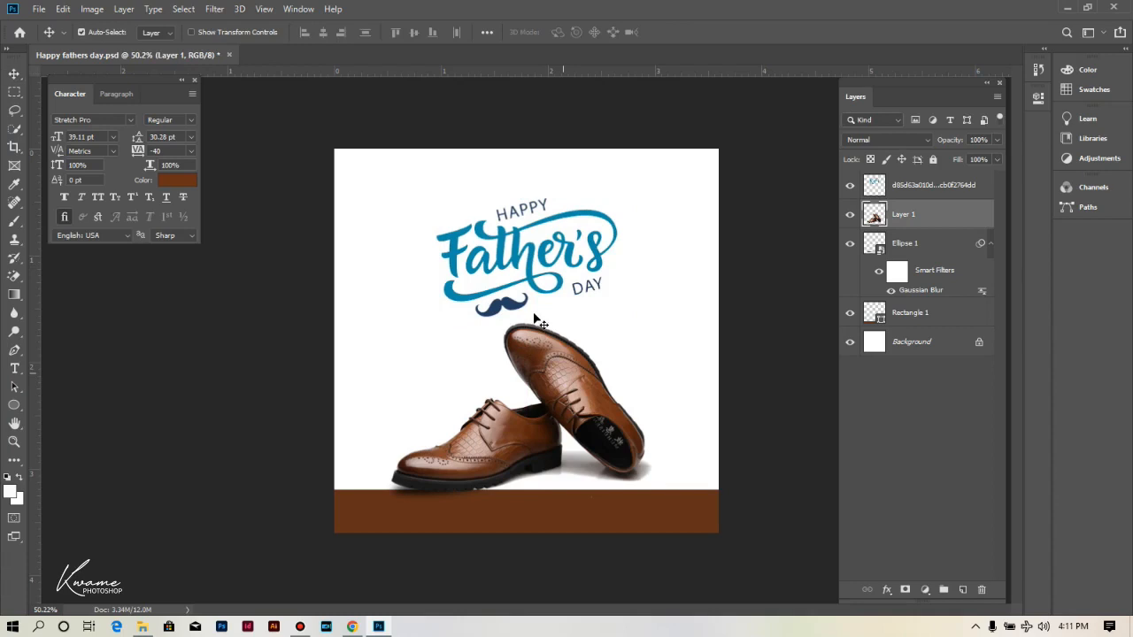
key("ctrl+t")
left_click_drag(522, 324, 521, 329)
key("Return")
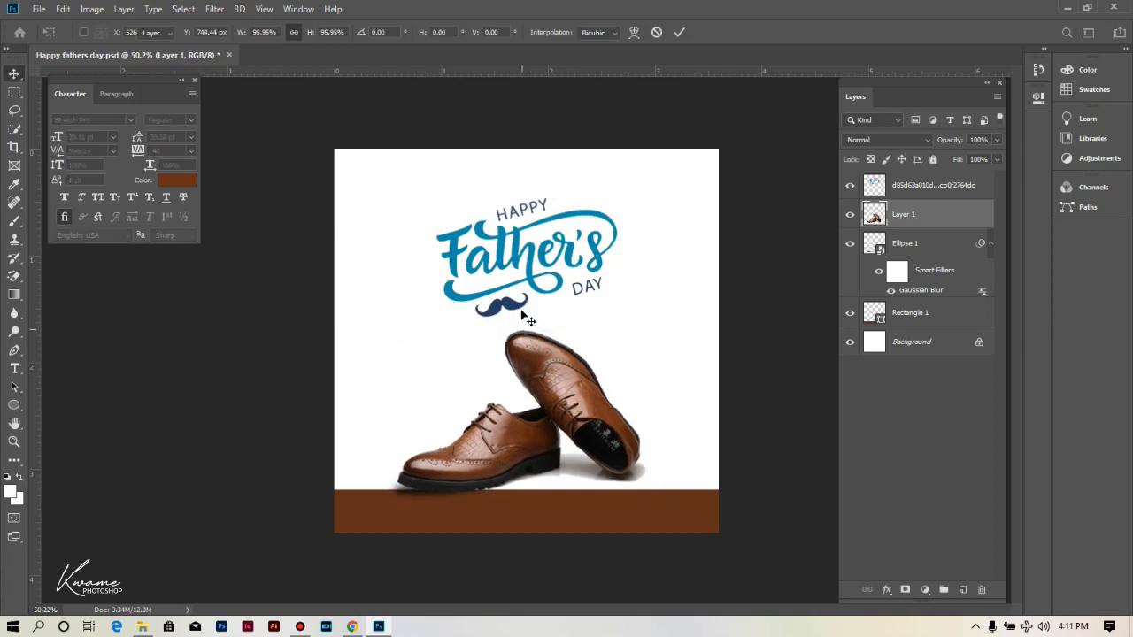
- Add a new empty layer above the lettering layer and clip it to the lettering
scroll(521, 252, "up", 2)
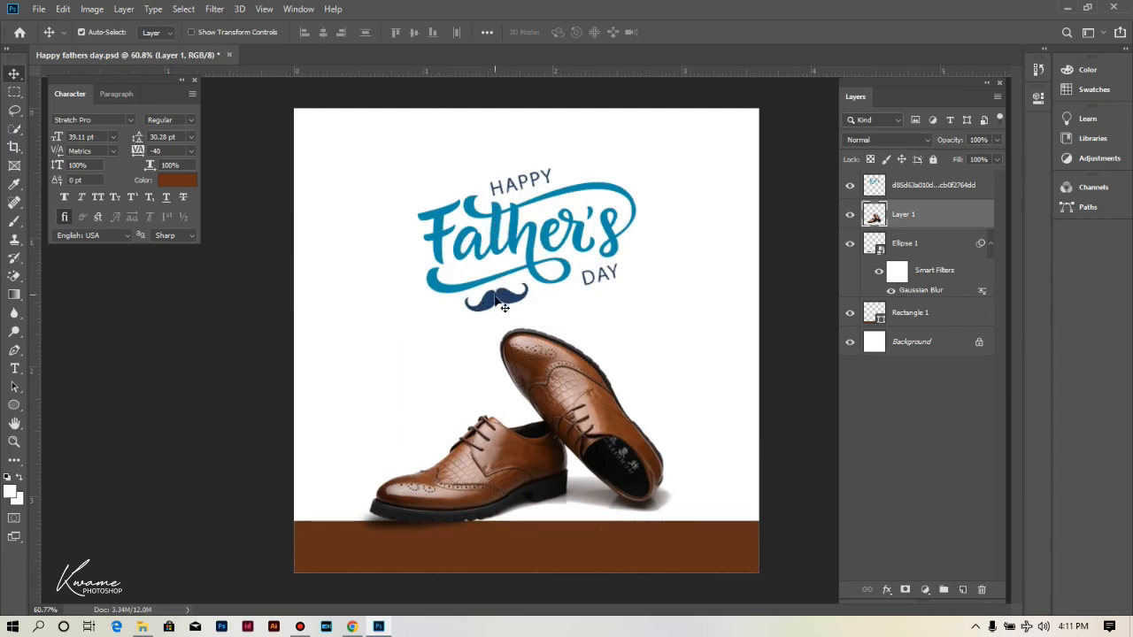
scroll(556, 399, "down", 1)
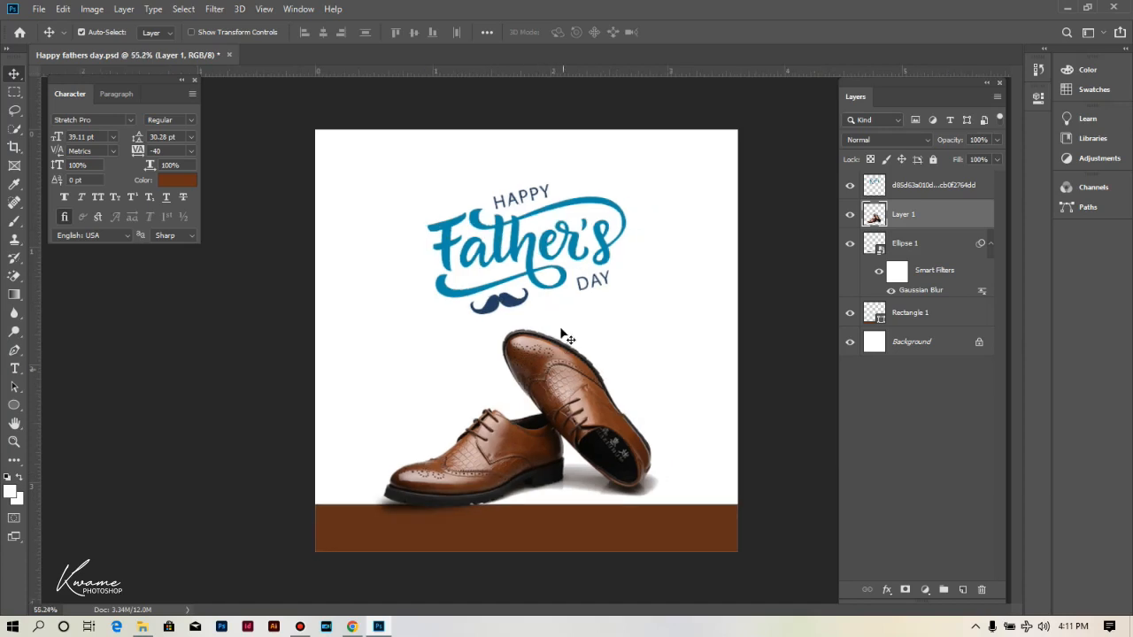
left_click(508, 226)
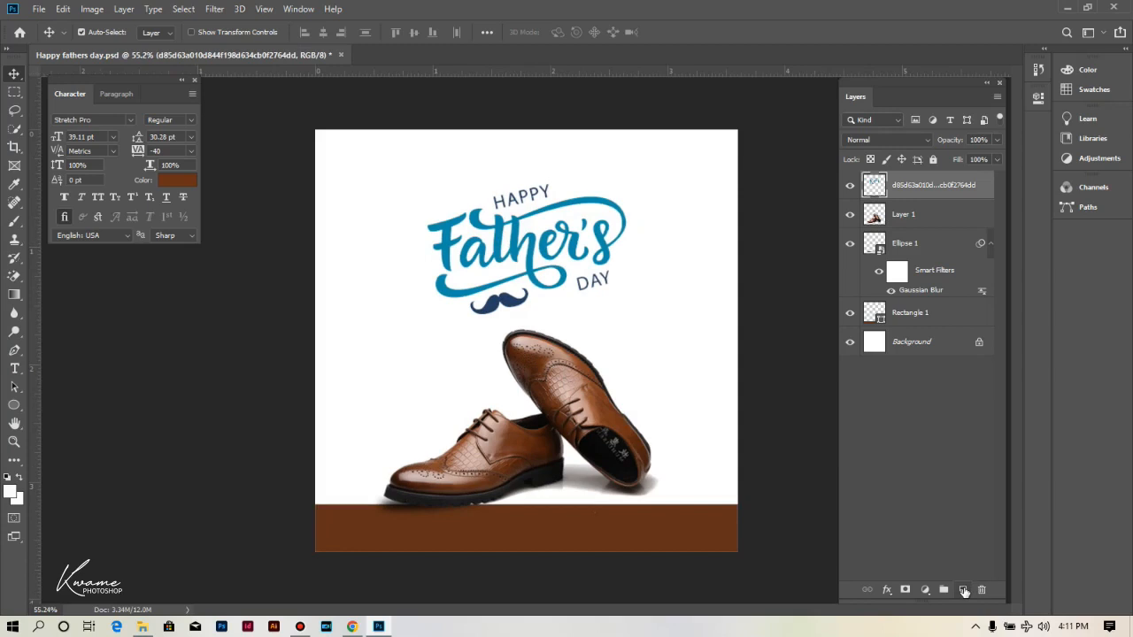
left_click(963, 589)
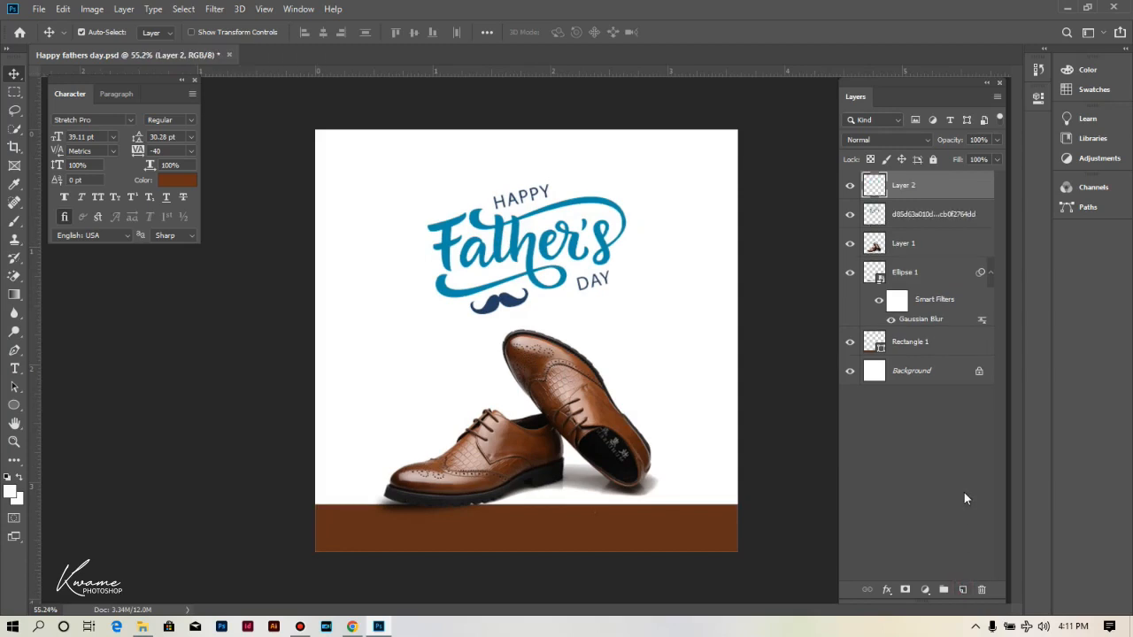
left_click(941, 197, "alt")
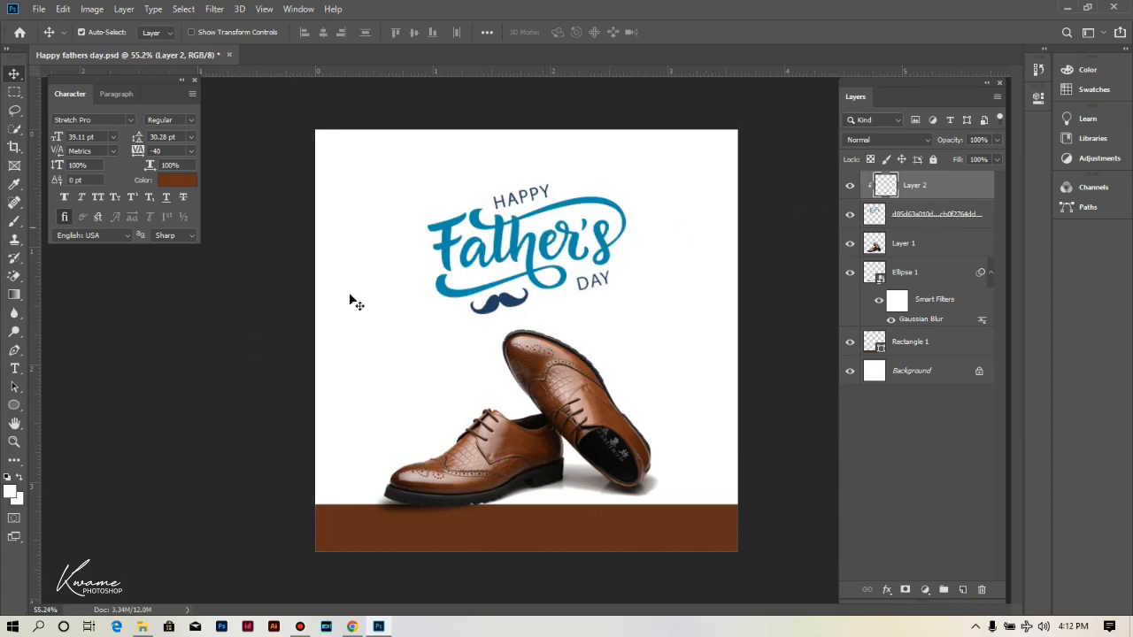
- Set the Brush to 100% hardness and sample the brown of the bottom band as the foreground colour
left_click(14, 220)
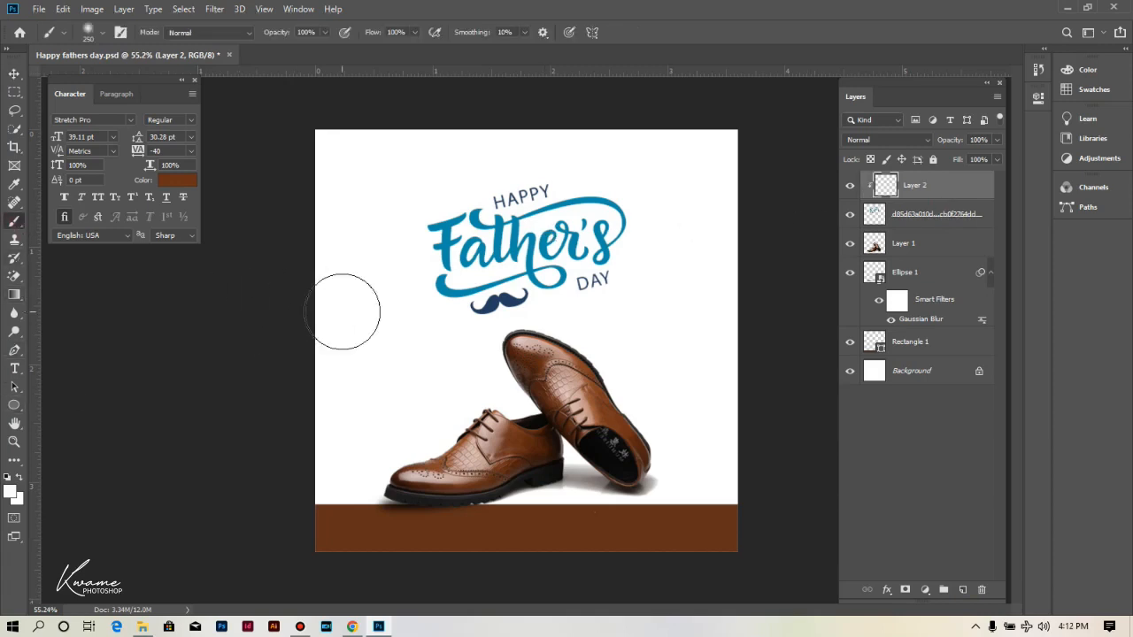
left_click(100, 33)
left_click_drag(97, 113, 192, 116)
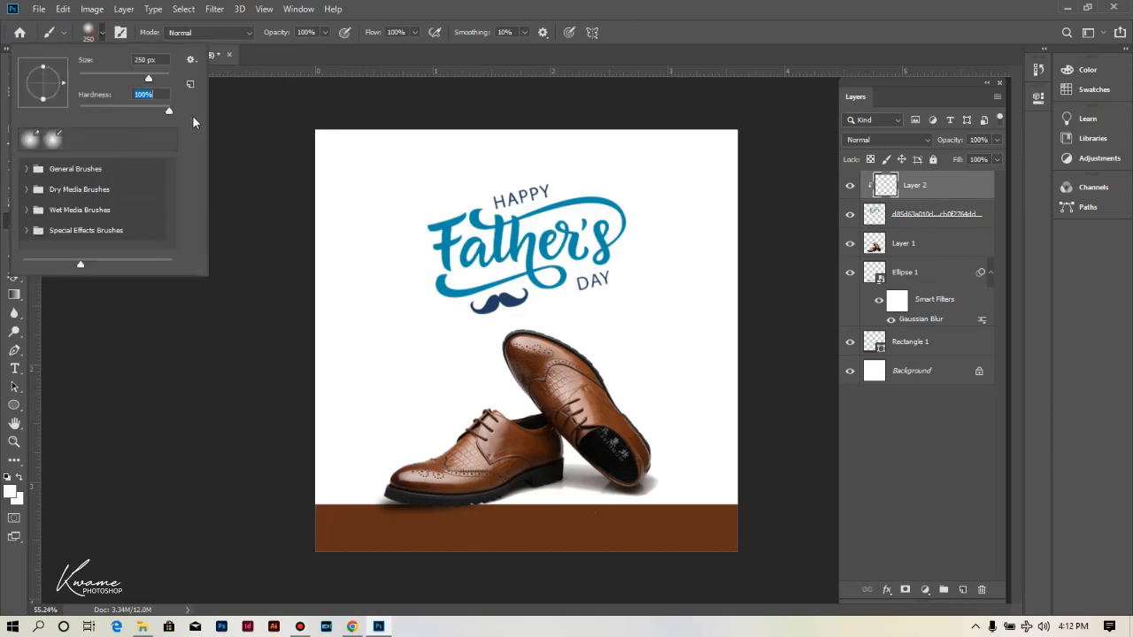
left_click(447, 18)
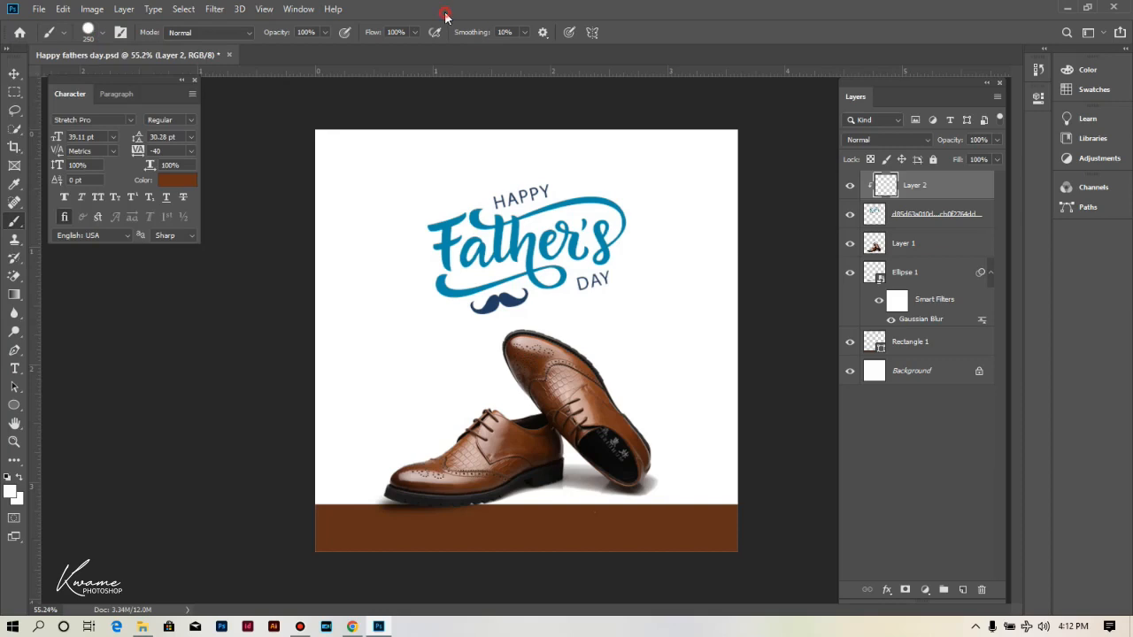
left_click(357, 515, "alt")
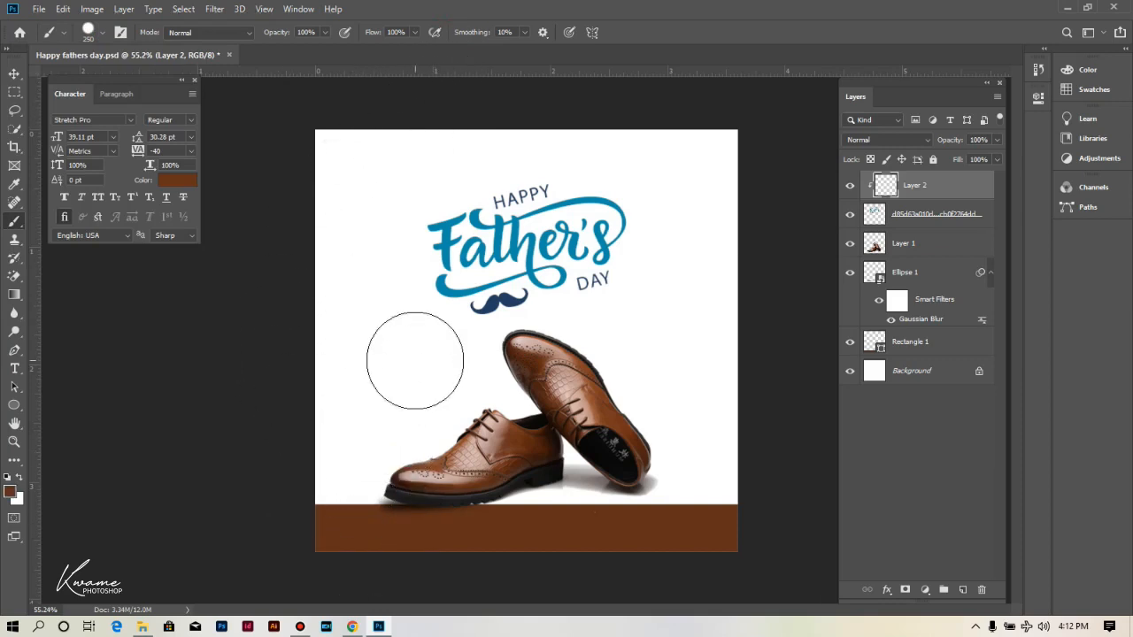
- Reduce the brush to 70 px and paint the word Father's, its swashes and the moustache brown on the clipped layer
key("[")
key("[")
key("[")
key("[")
key("[")
key("[")
key("[")
mouse_move(440, 215)
left_mouse_down()
mouse_move(521, 230)
mouse_move(591, 206)
mouse_move(618, 213)
mouse_move(615, 239)
mouse_move(594, 258)
mouse_move(608, 227)
mouse_move(554, 252)
mouse_move(641, 214)
mouse_move(422, 272)
mouse_move(625, 236)
mouse_move(478, 257)
mouse_move(458, 241)
mouse_move(438, 287)
mouse_move(467, 293)
mouse_move(495, 243)
mouse_move(459, 257)
mouse_move(500, 244)
mouse_move(474, 263)
left_mouse_up()
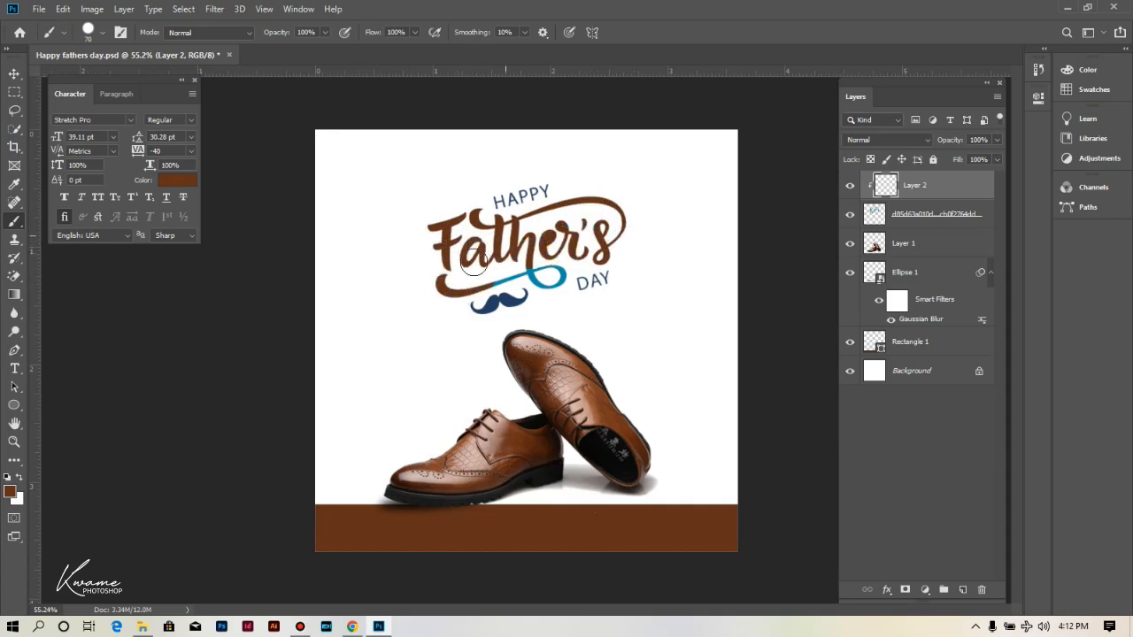
mouse_move(478, 324)
left_mouse_down()
mouse_move(497, 290)
mouse_move(509, 300)
mouse_move(515, 255)
mouse_move(485, 305)
mouse_move(529, 294)
mouse_move(557, 276)
left_mouse_up()
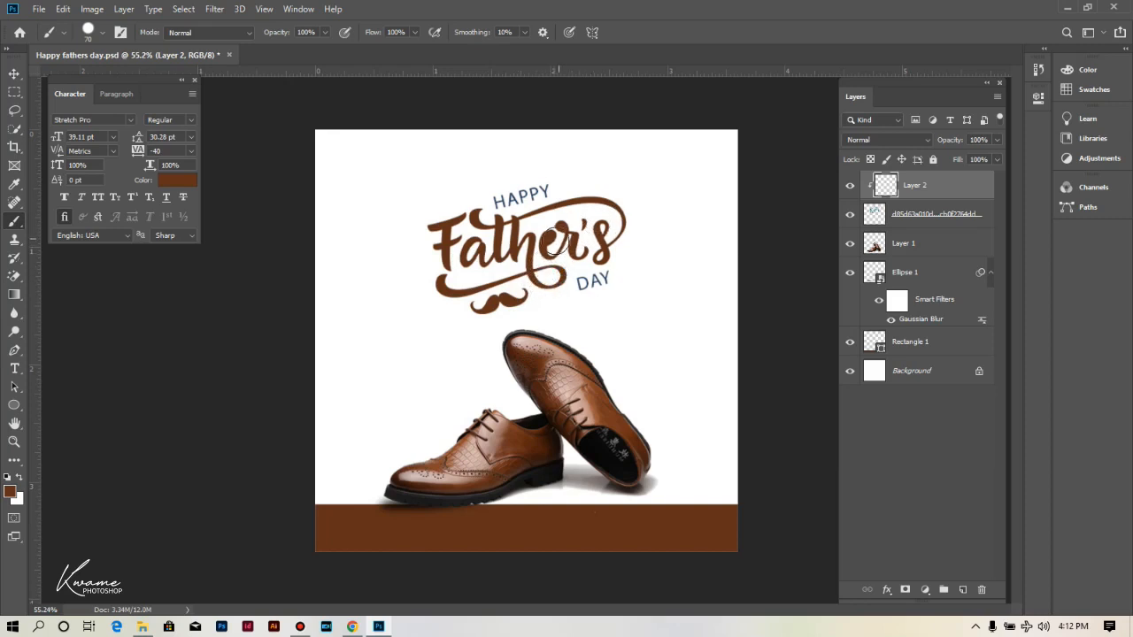
- Reset the foreground colour to black and paint the words HAPPY and DAY black on the clipped layer
key("d")
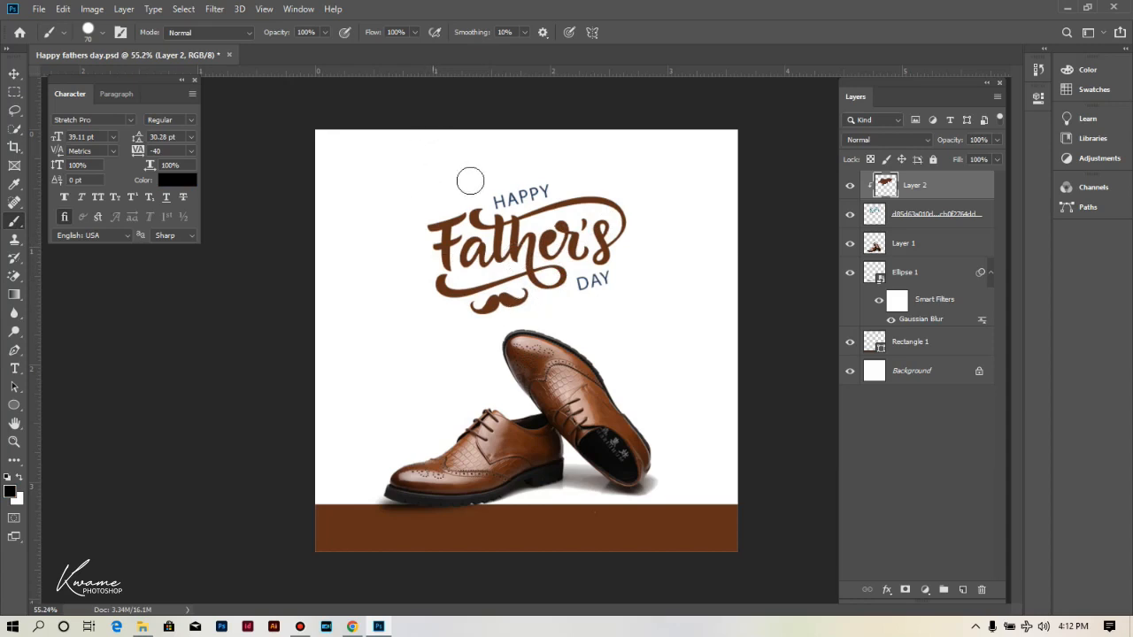
left_click_drag(485, 196, 549, 181)
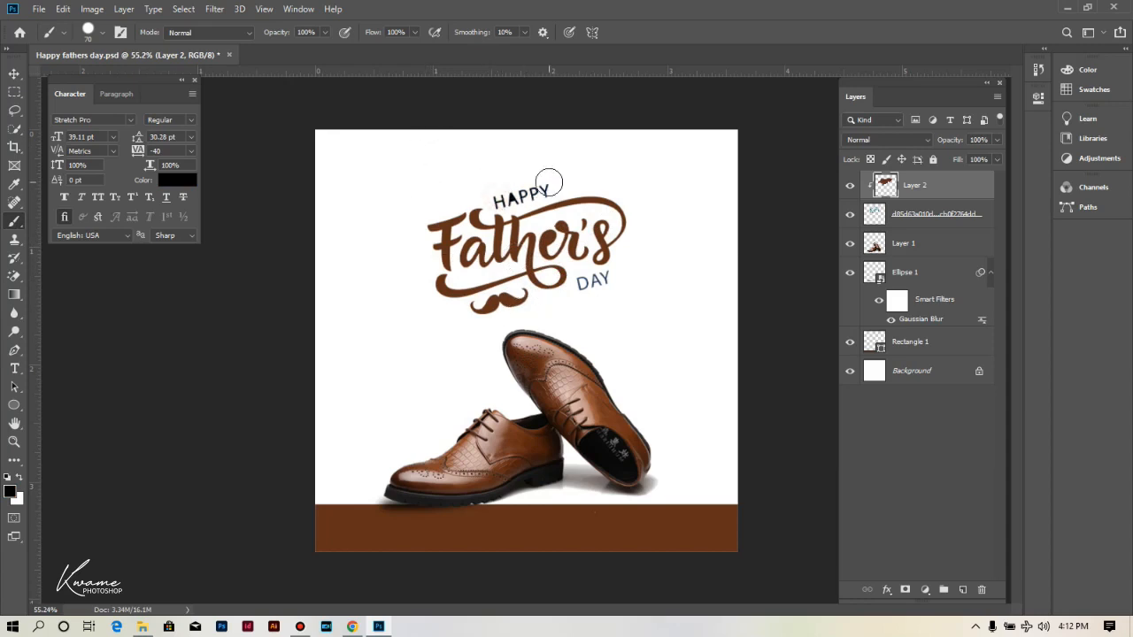
left_click_drag(551, 286, 614, 279)
left_click(13, 73)
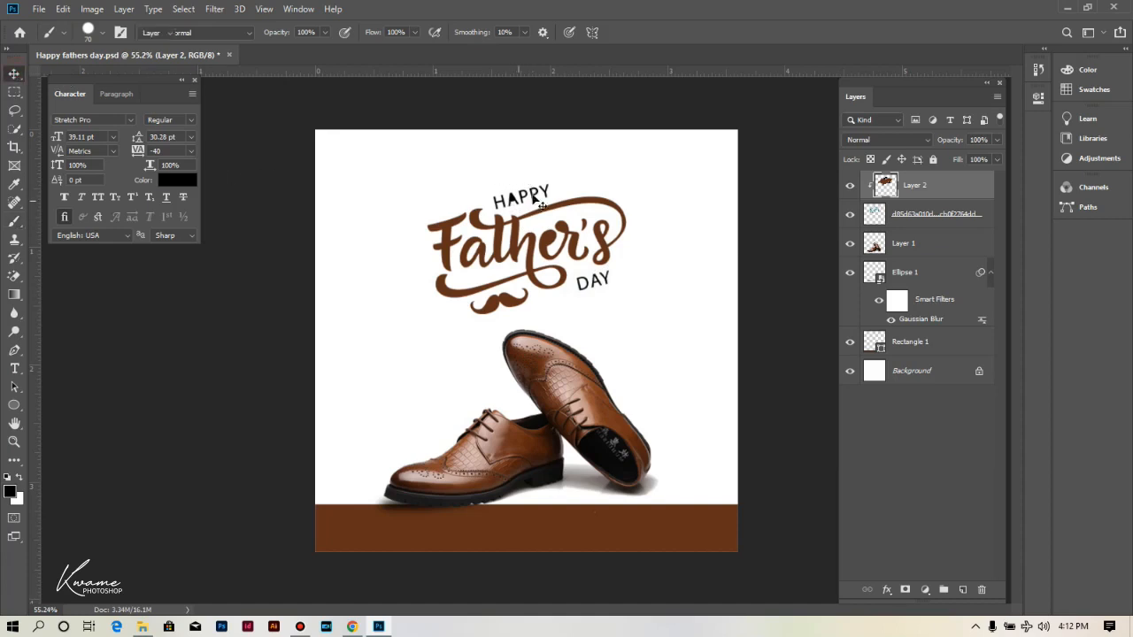
- Hide the painted colour layer, magic-erase the cream inside the A of HAPPY on the lettering layer, and show the colour layer again
scroll(536, 196, "up", 4)
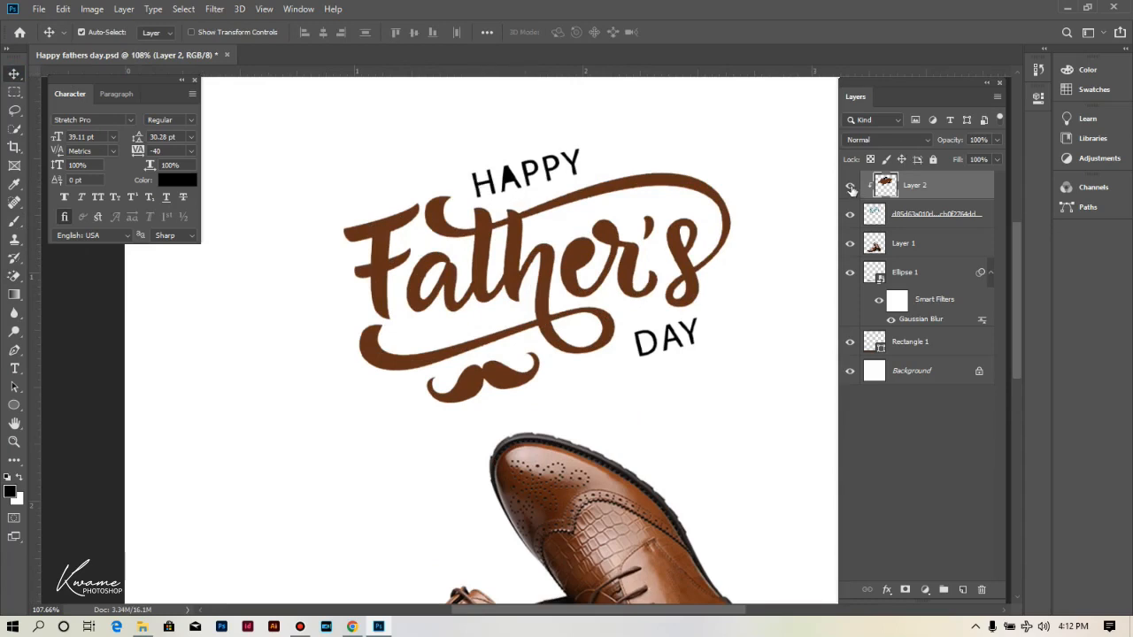
left_click(851, 188)
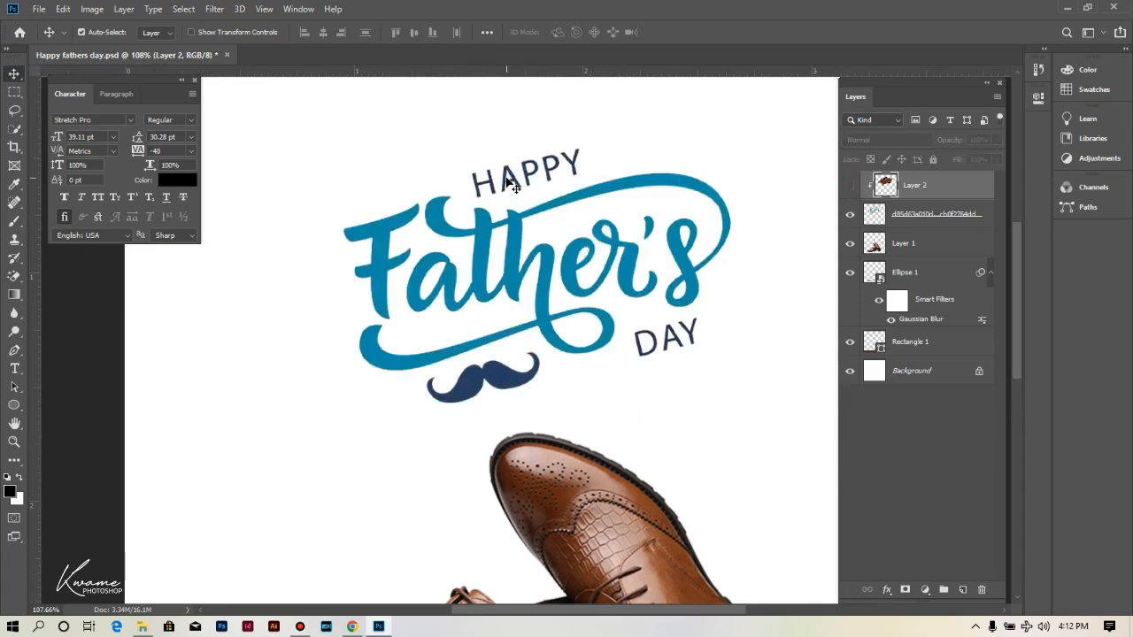
scroll(516, 177, "up", 2)
left_click(14, 276)
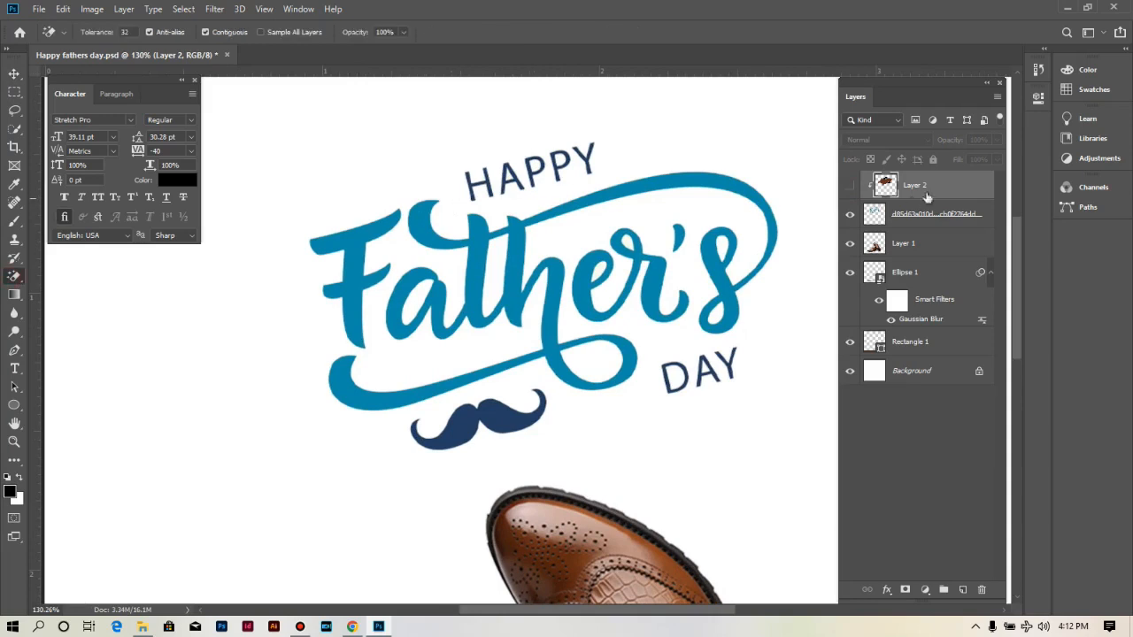
left_click(921, 214)
left_click(508, 177)
left_click(850, 185)
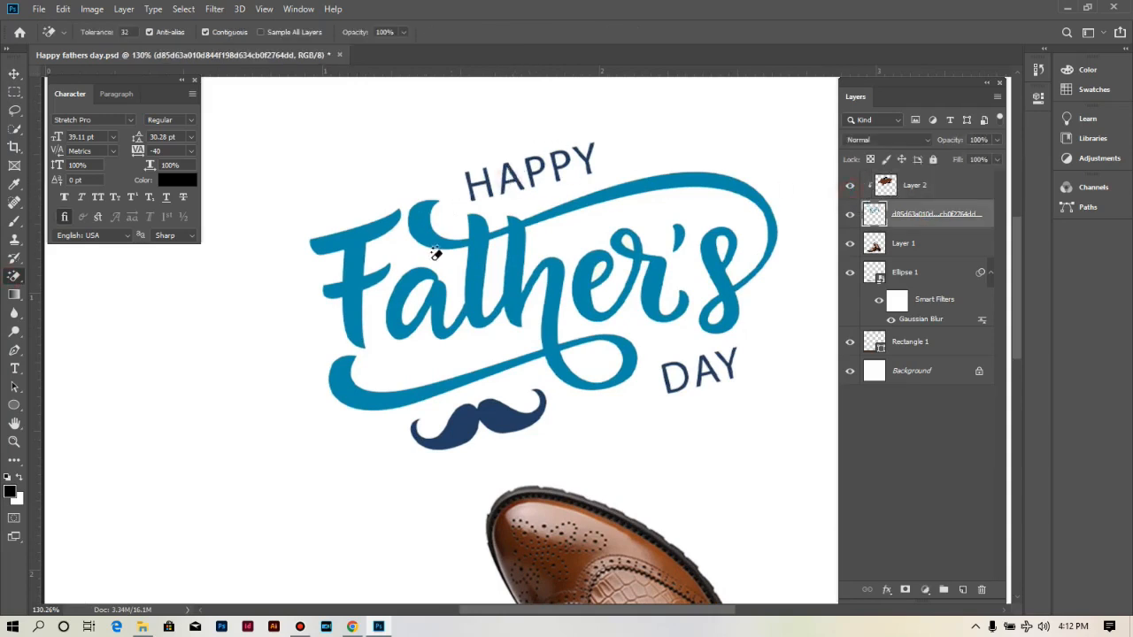
- Draw a small black heart-outline custom shape just left of the F in Father's and move its layer above the clipped colour layer
key("ctrl+0")
left_click(14, 73)
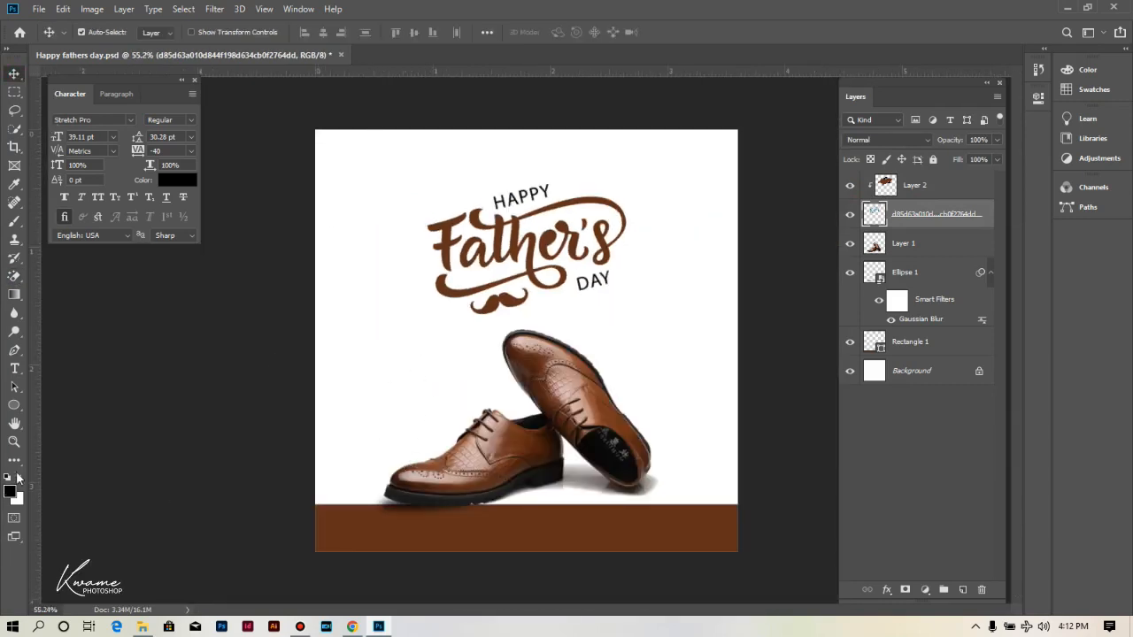
left_click(15, 404)
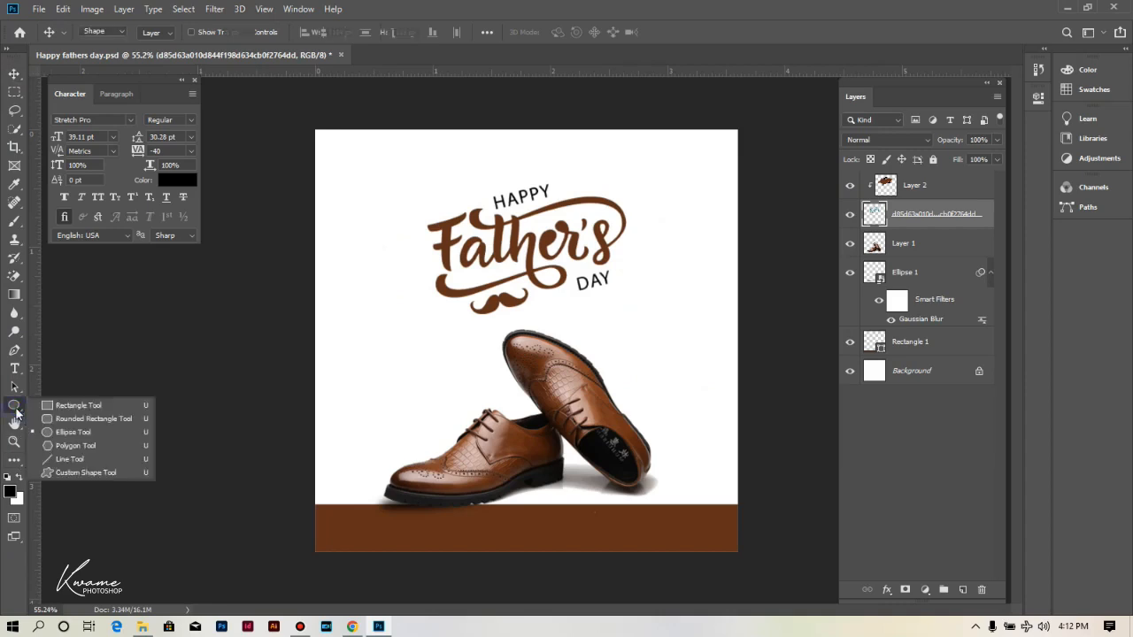
left_click(51, 473)
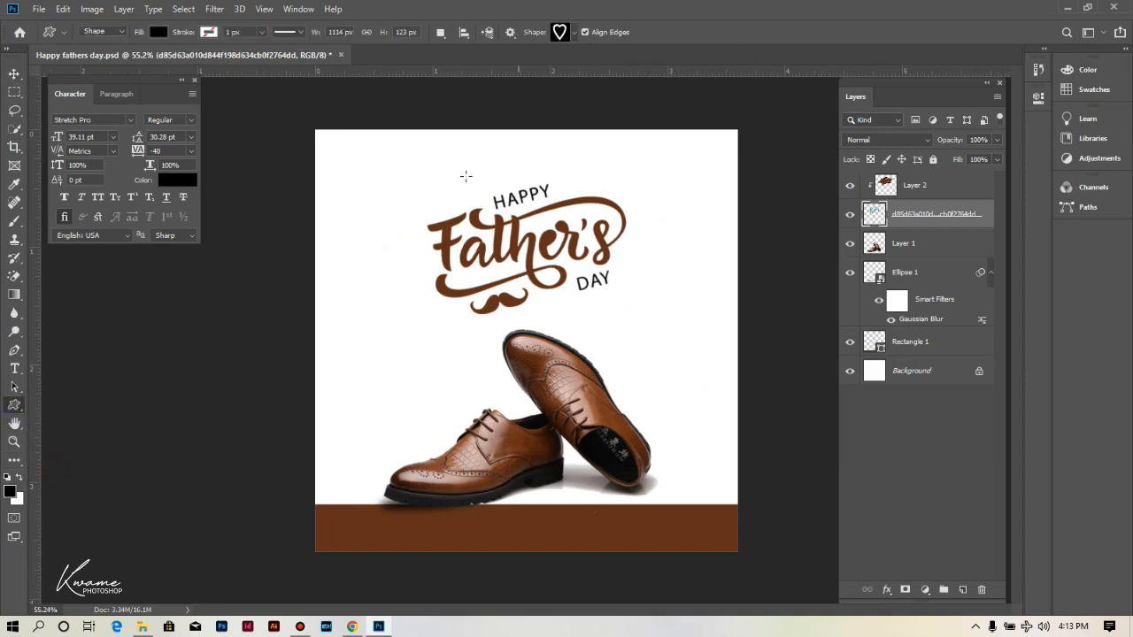
left_click_drag(409, 221, 425, 240)
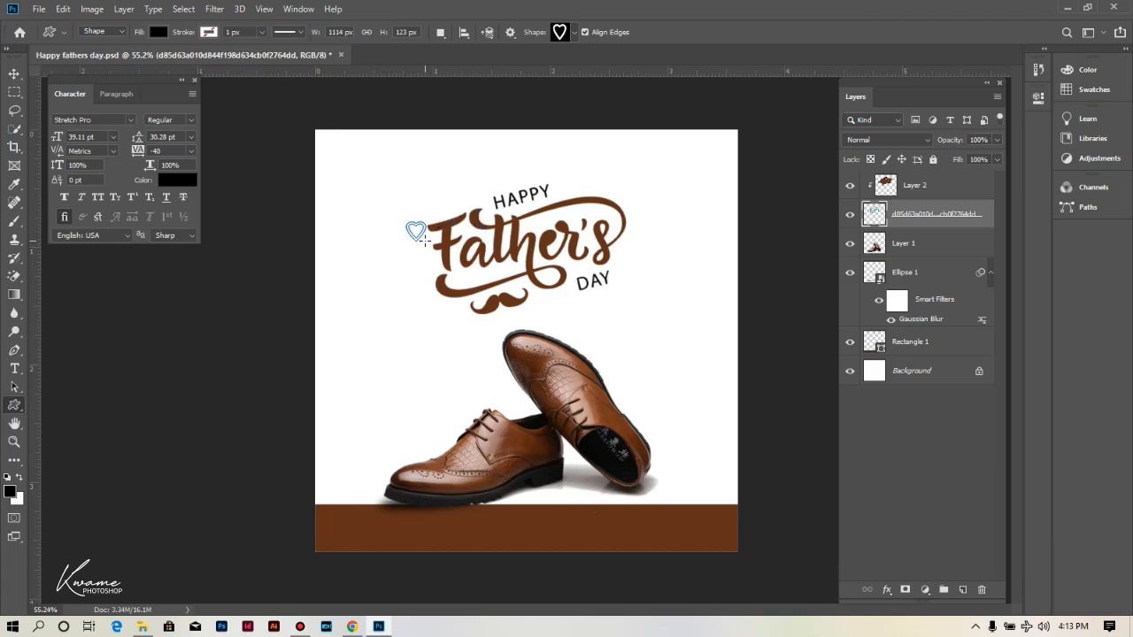
left_click(16, 75)
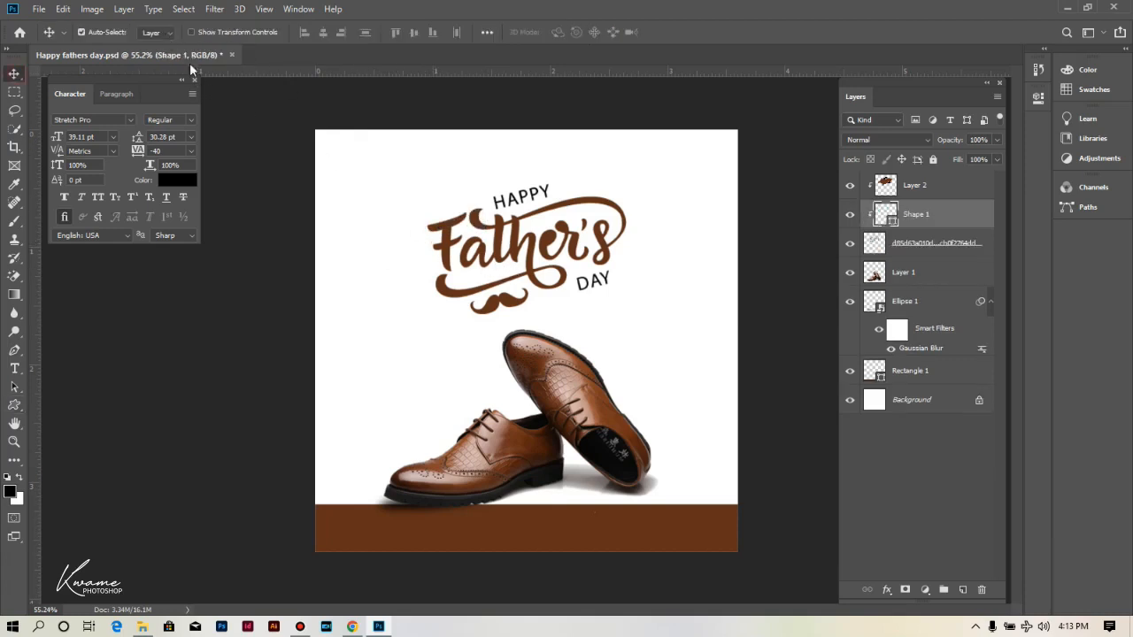
left_click_drag(956, 215, 955, 182)
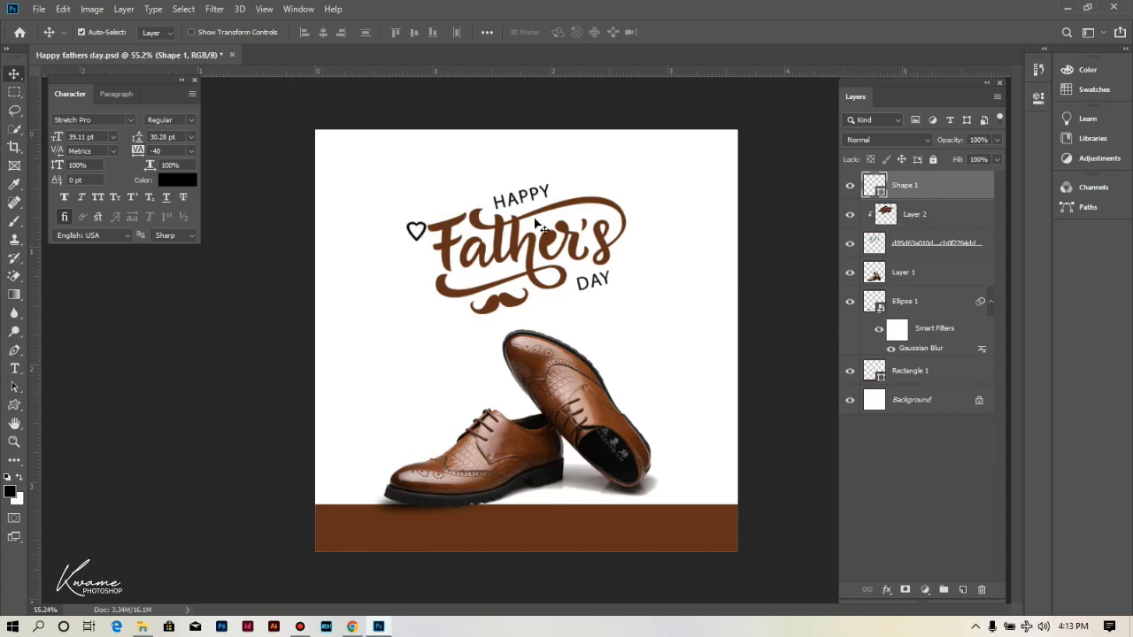
- Scale down the heart outline beside the F of Father's, tilt it counterclockwise and place it slightly higher
scroll(415, 235, "up", 2)
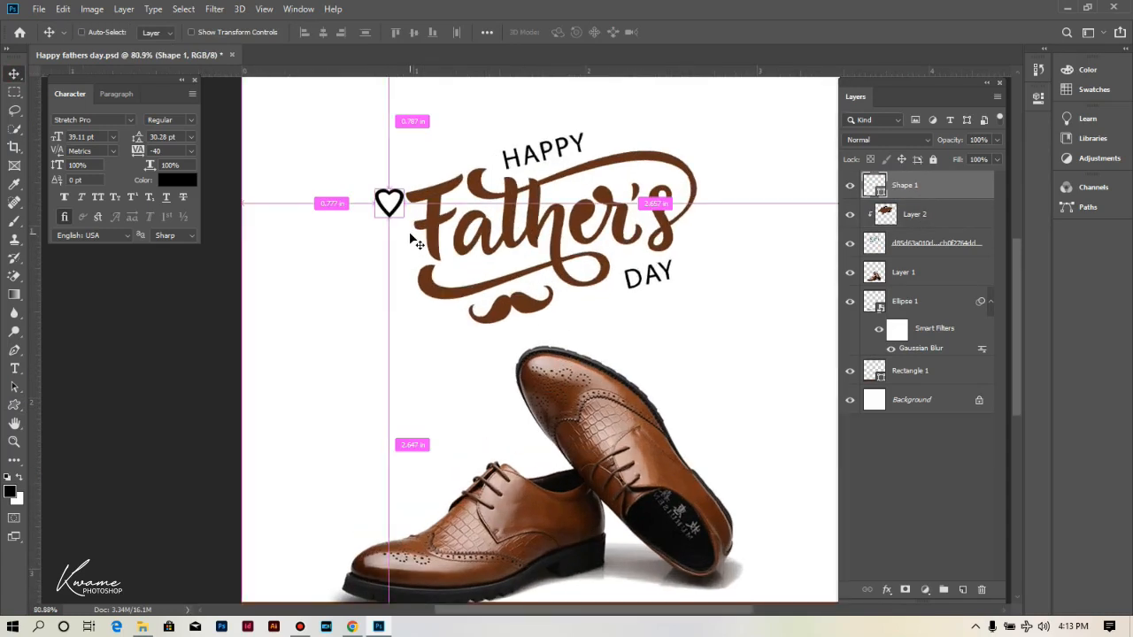
key("ctrl+t")
left_click_drag(399, 217, 386, 185)
key("Return")
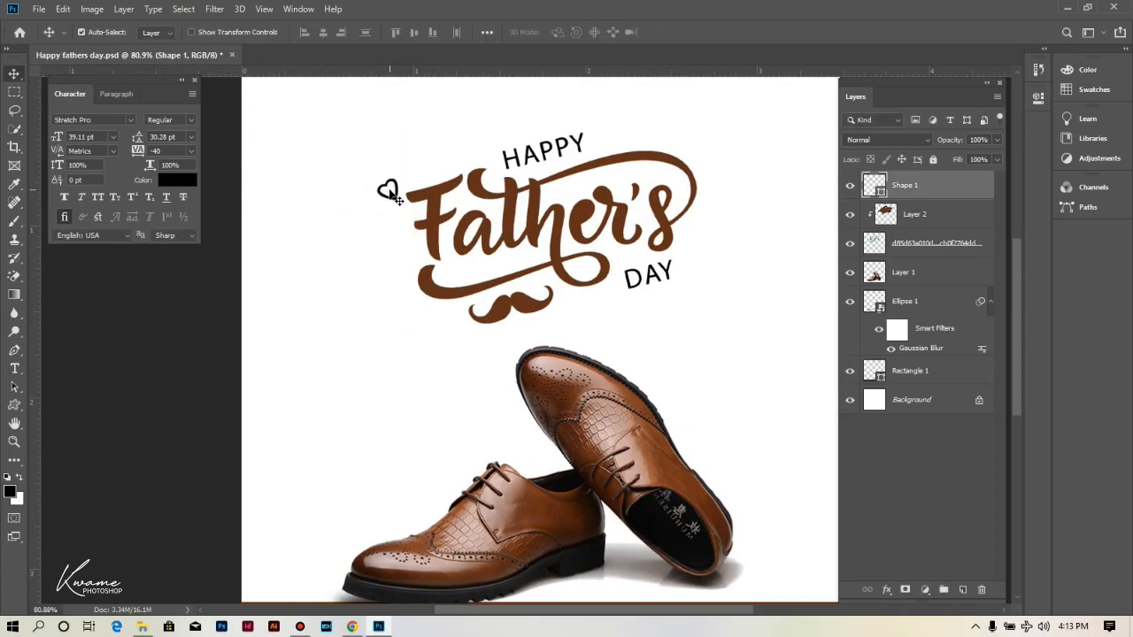
- Start a text layer in the white area left of the shoes, set in Nexa-Bold at 6.11 pt
scroll(392, 190, "down", 5)
scroll(469, 277, "up", 3)
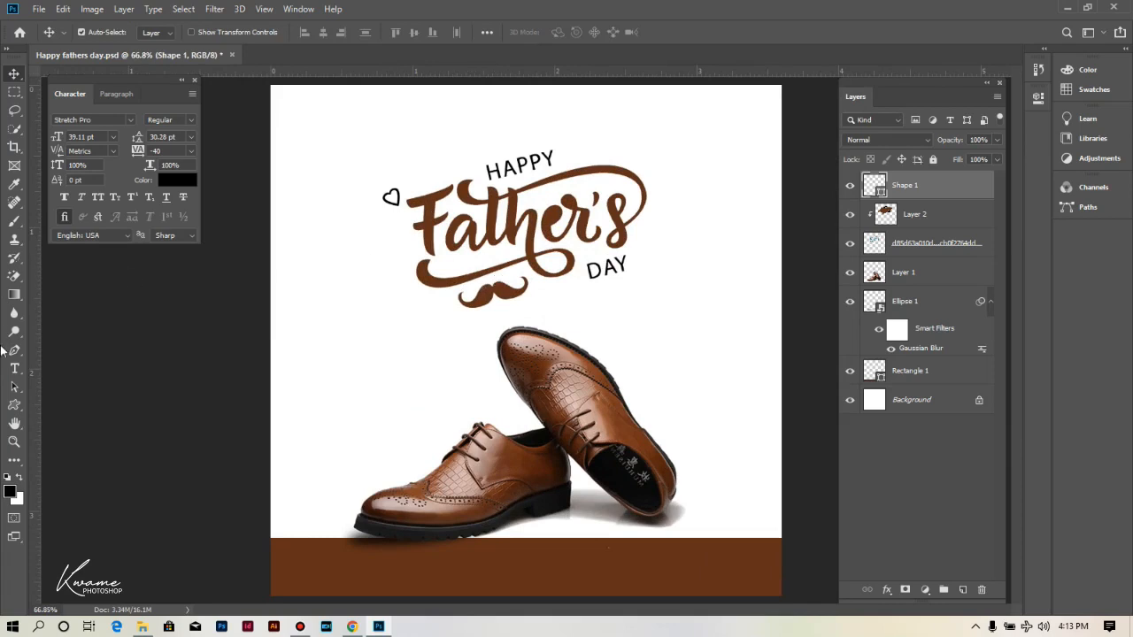
left_click(15, 368)
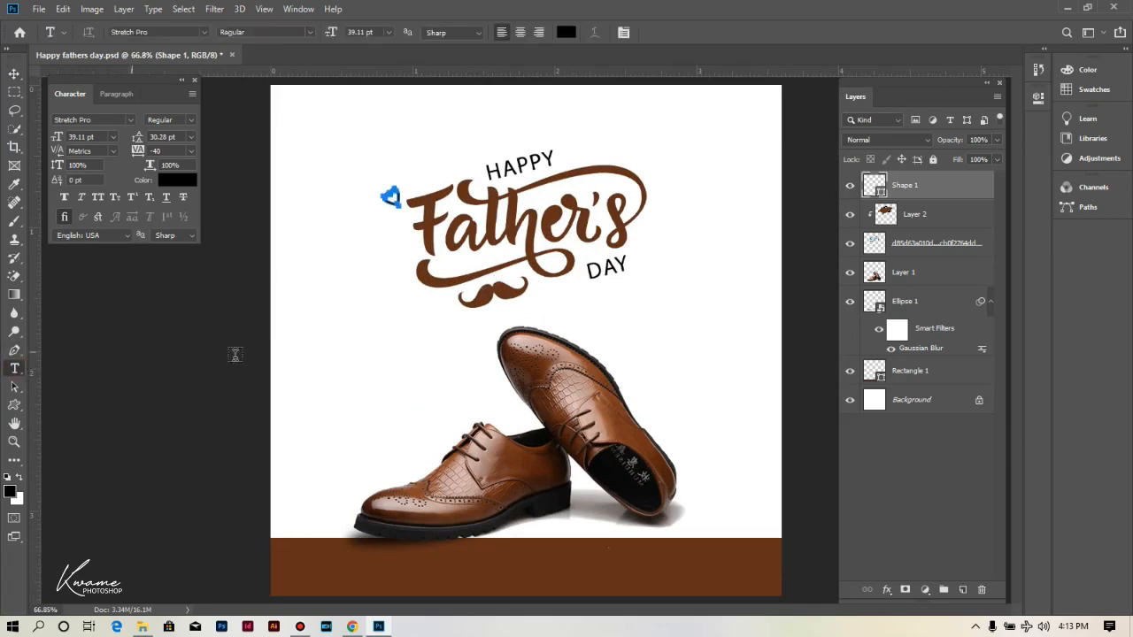
left_click(309, 338)
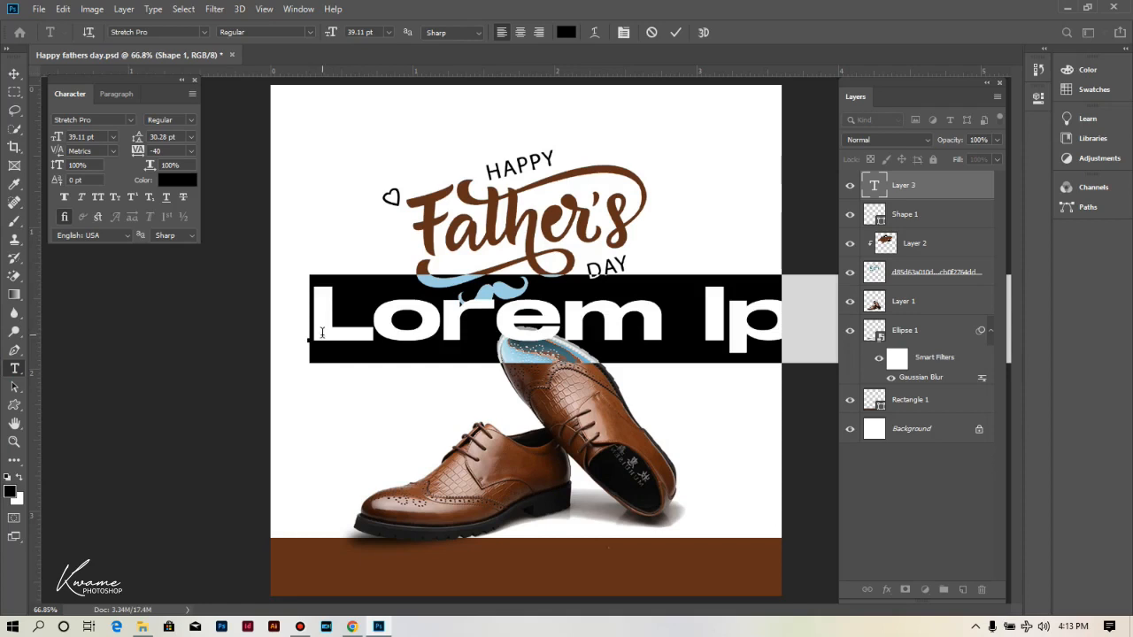
left_click(166, 33)
type("nexa")
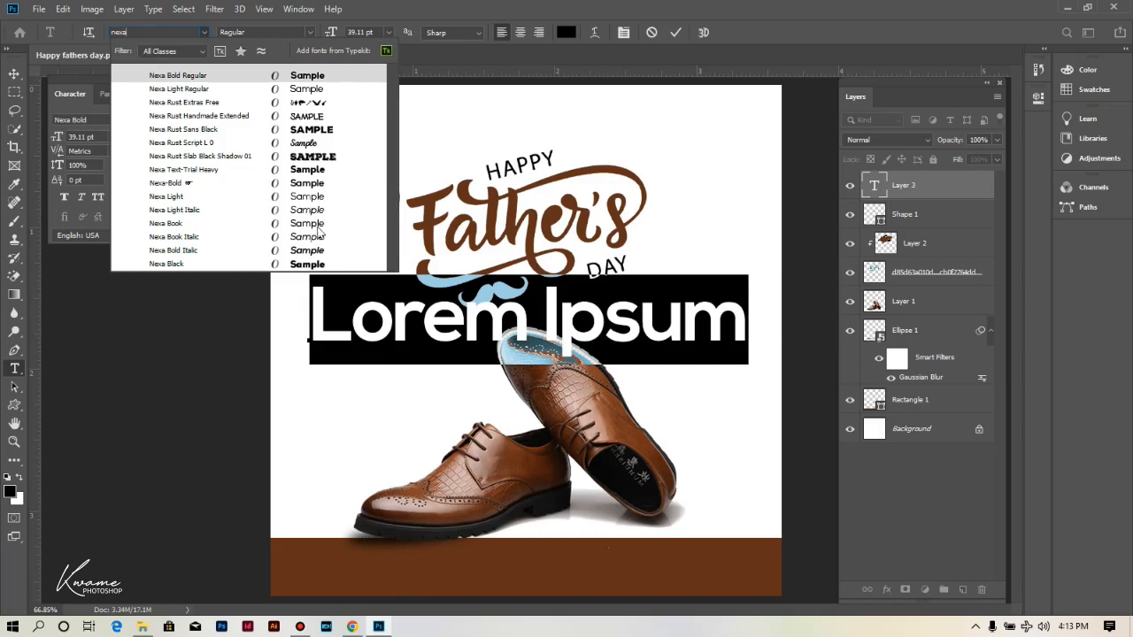
left_click(295, 182)
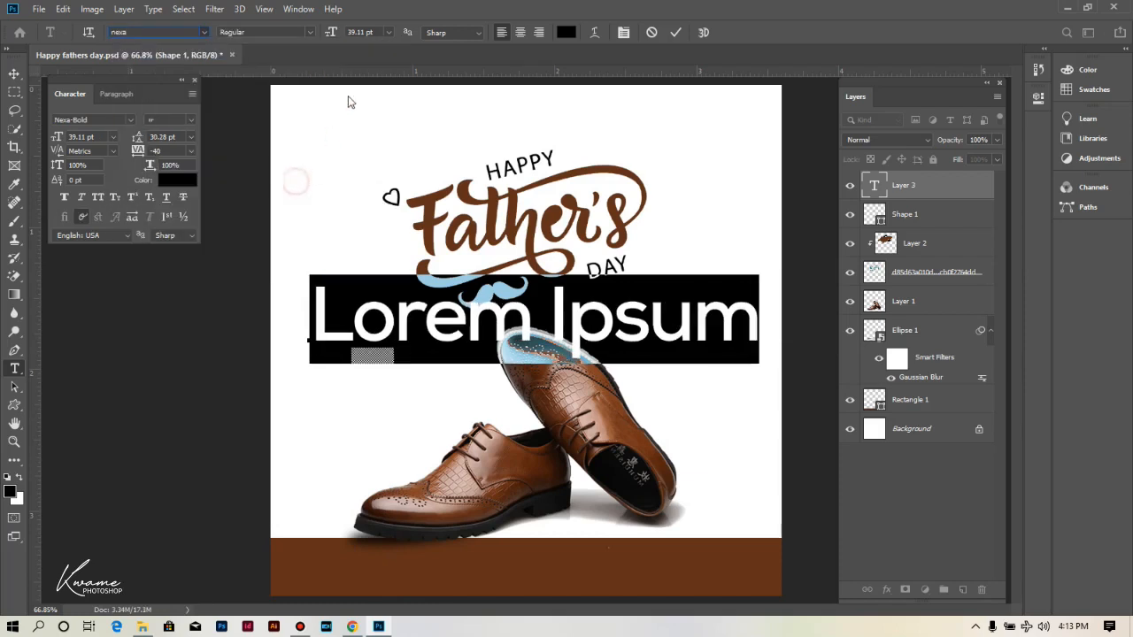
left_click_drag(327, 31, 311, 32)
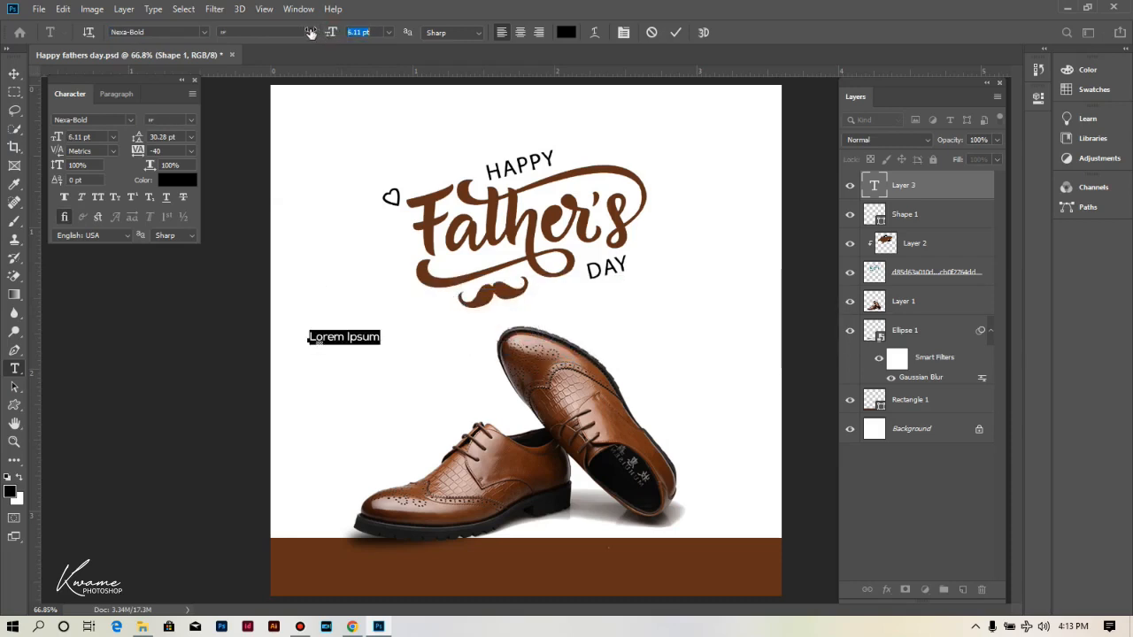
scroll(325, 254, "up", 3)
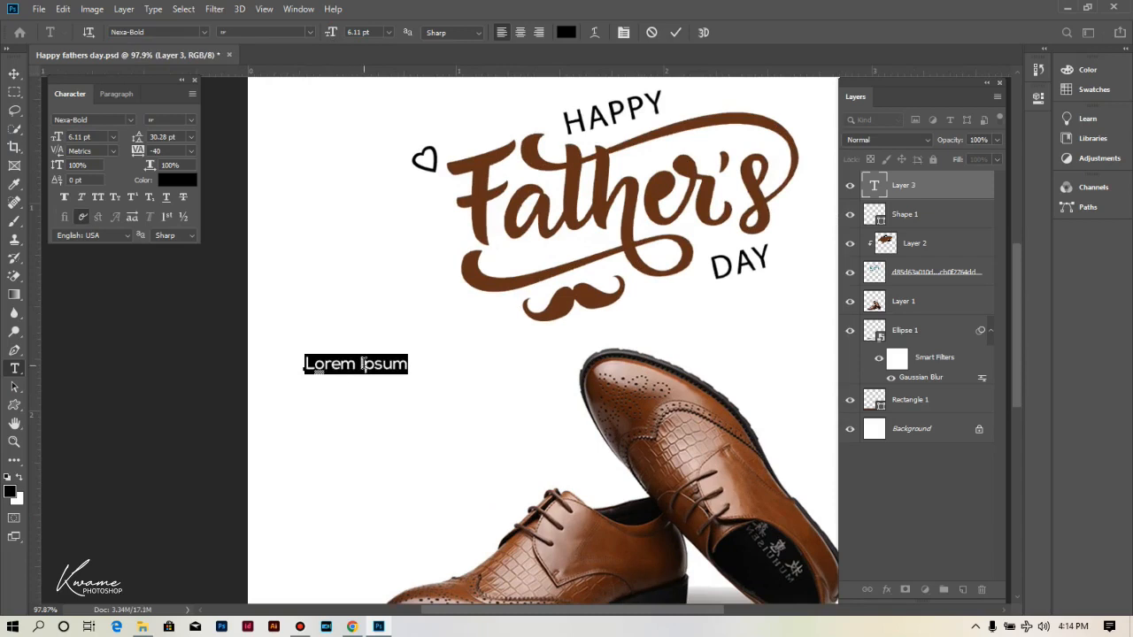
- Replace the placeholder with three lines: "The greatesr mark of a father is / how he trears his children when / no pne is looking."
left_click(362, 364)
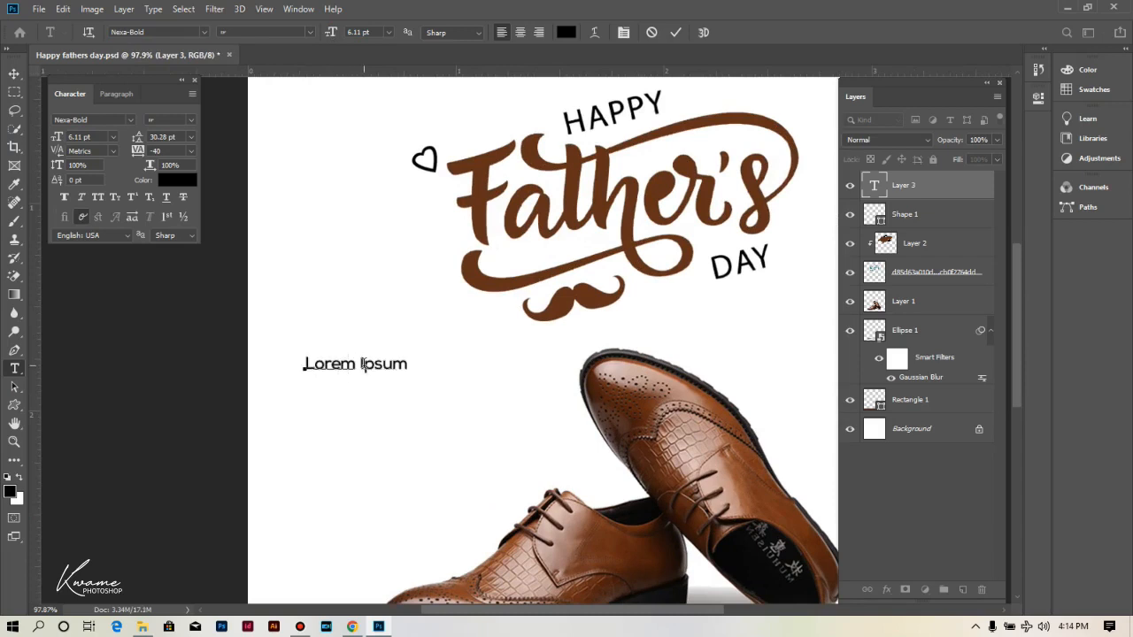
key("ctrl+a")
type("The gr")
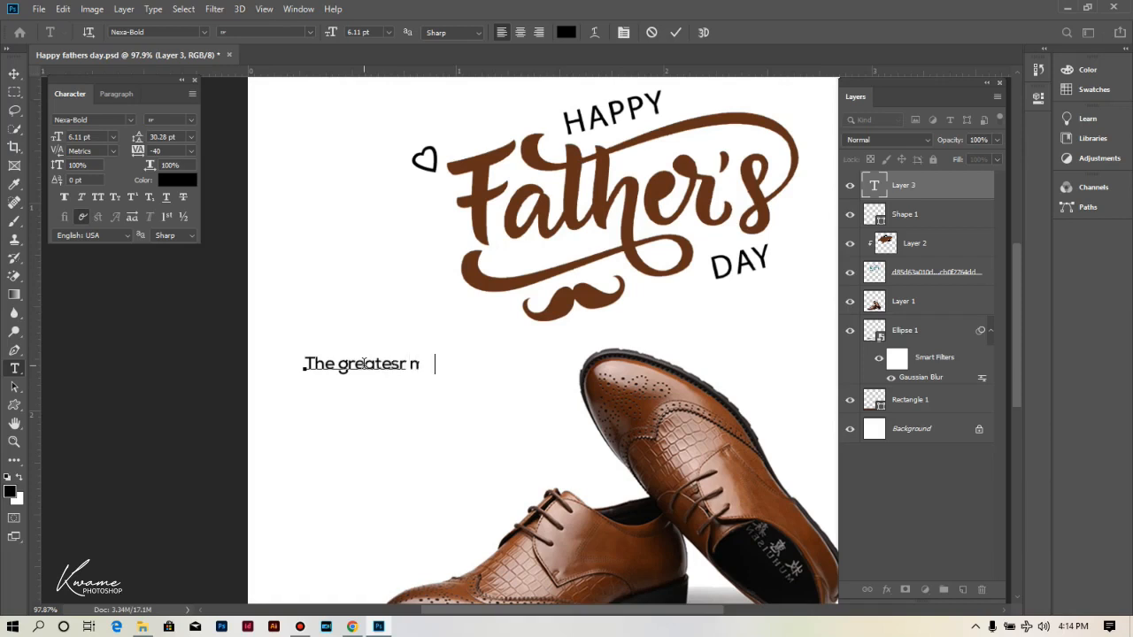
type("ark o f a father is")
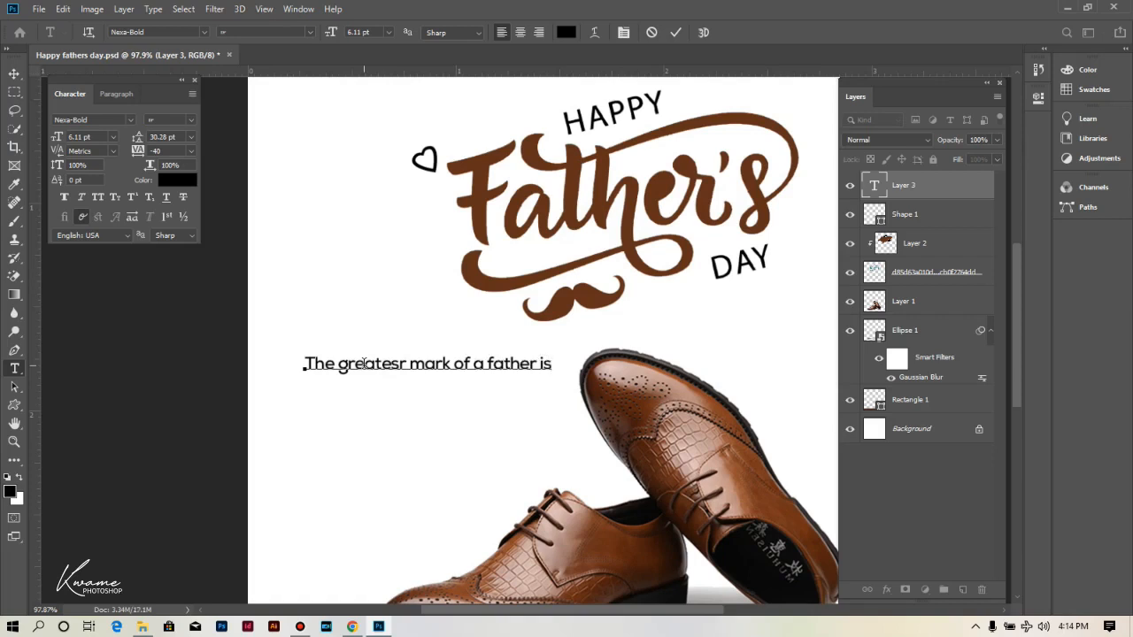
type("how he trears")
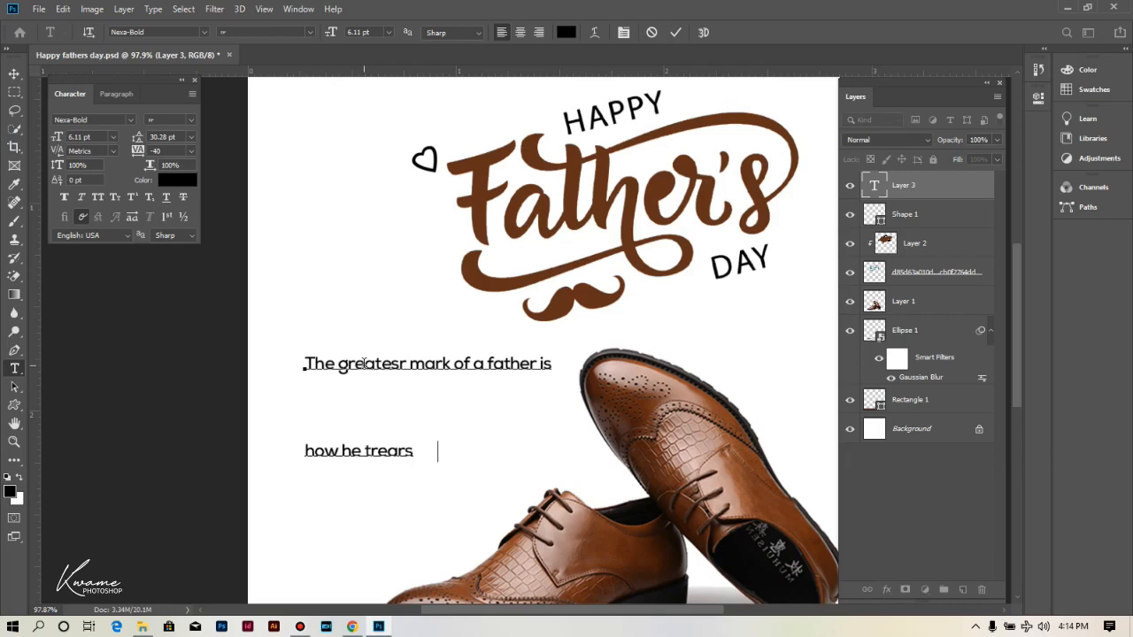
type("his chil dre")
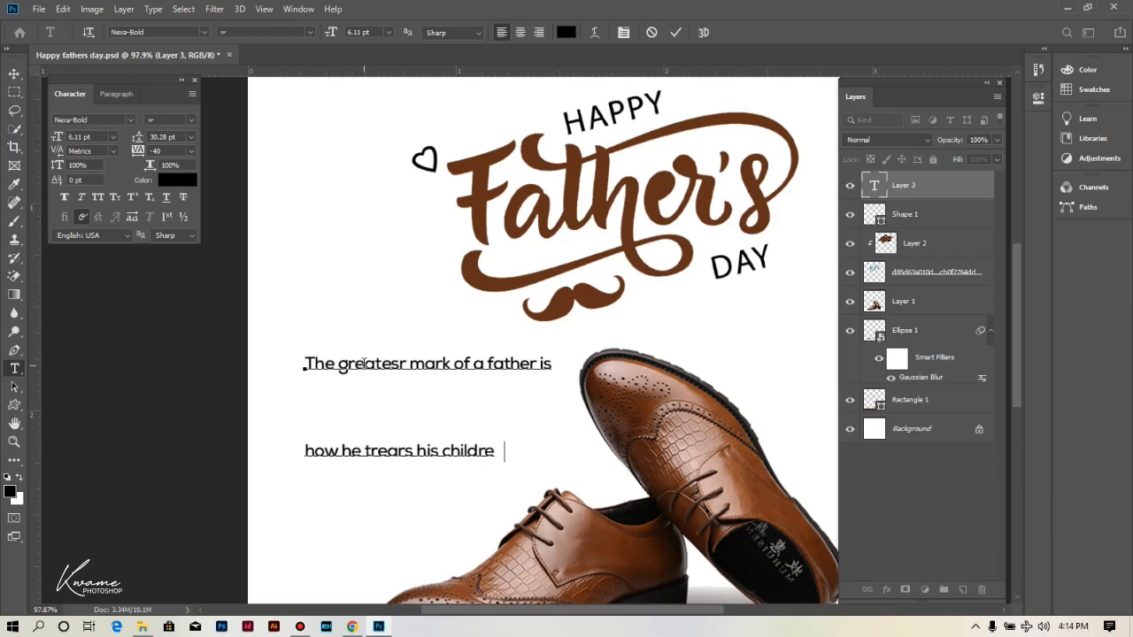
type("n when")
type("no")
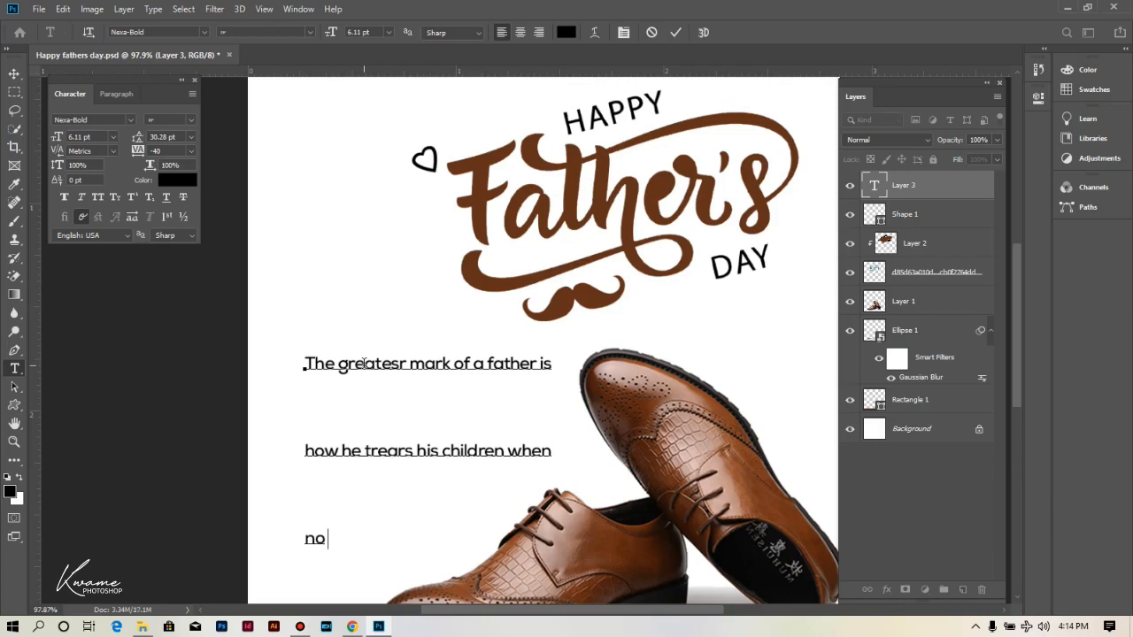
type(" pne is looking")
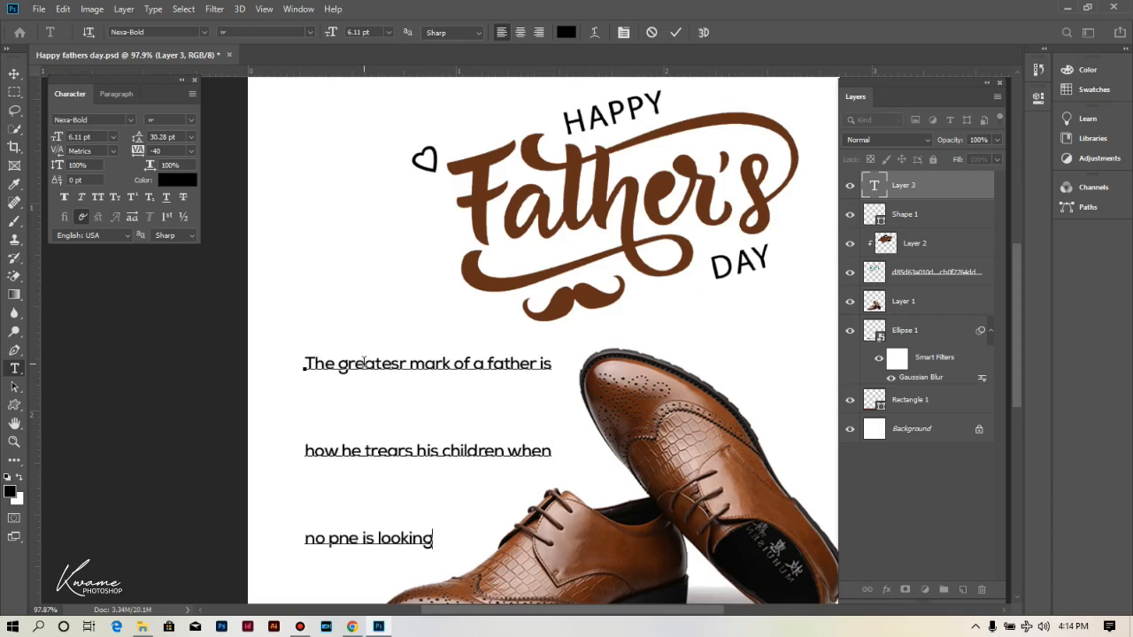
type(".")
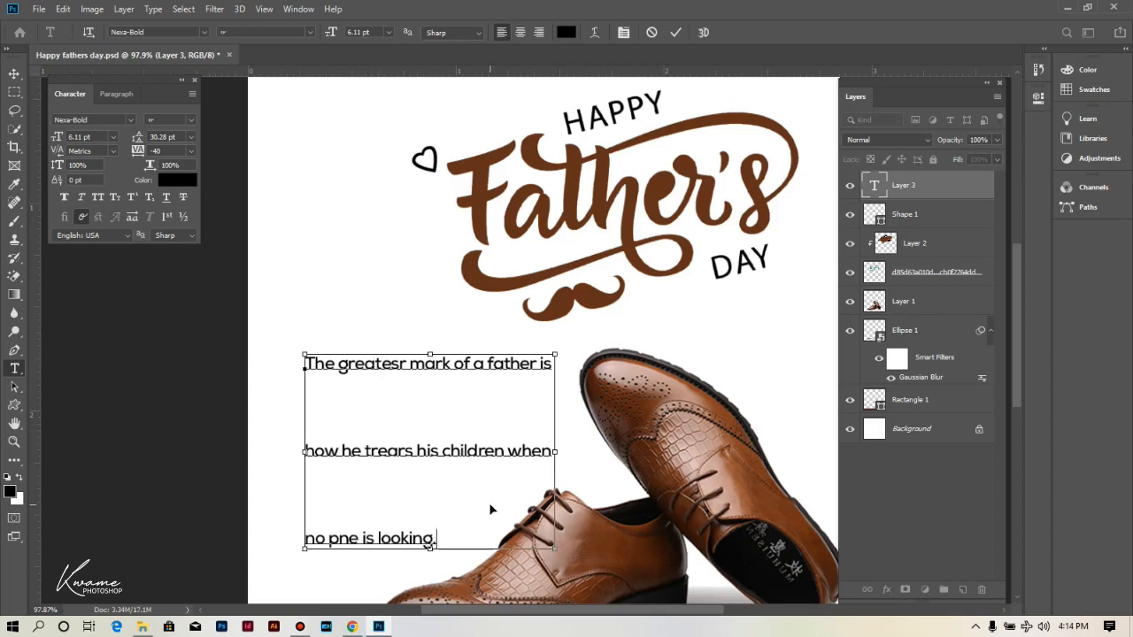
- Tighten the leading of the whole quote to 6.68 pt, commit the text and nudge it slightly
key("ctrl+a")
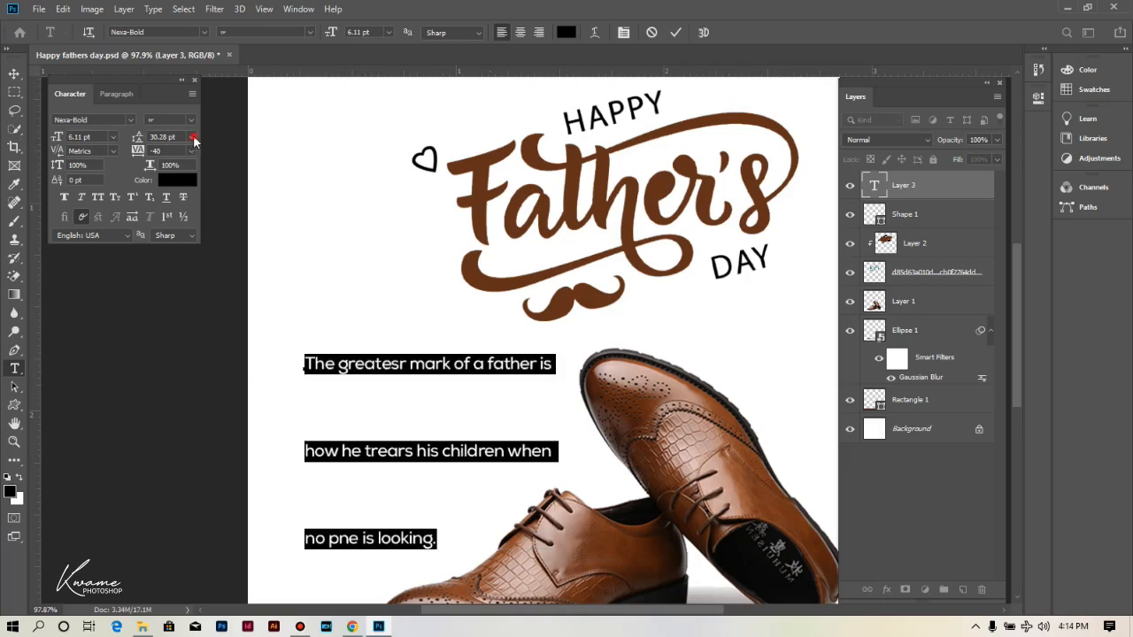
left_click(194, 141)
left_click(170, 149)
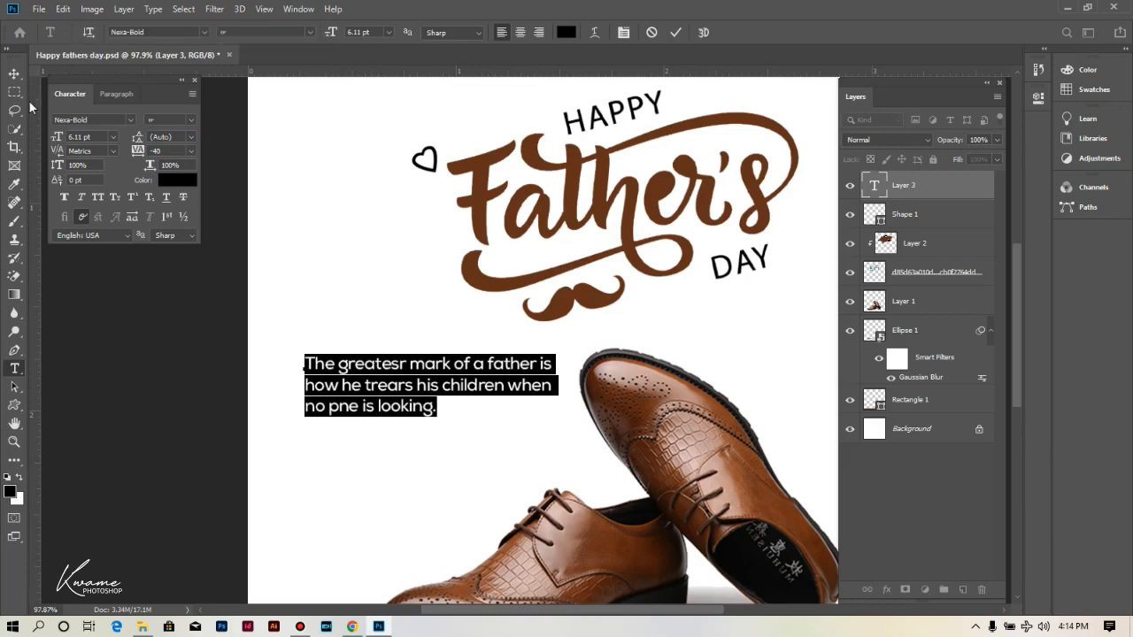
left_click(137, 139)
left_click_drag(137, 139, 138, 142)
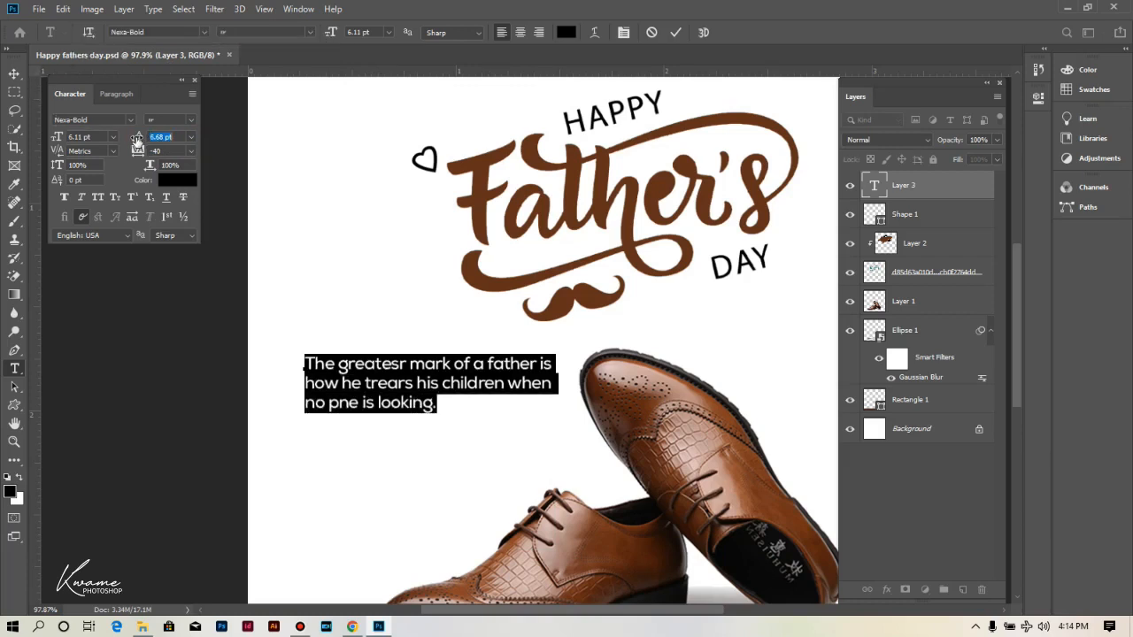
left_click(14, 73)
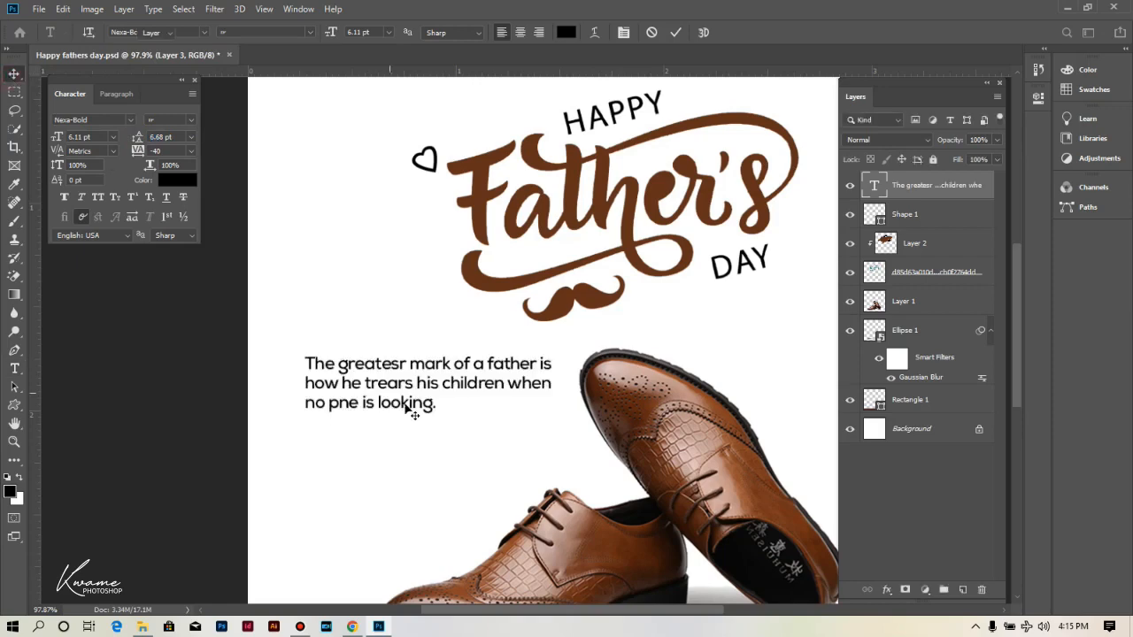
scroll(410, 409, "down", 3)
left_click_drag(392, 358, 389, 356)
scroll(367, 402, "up", 2)
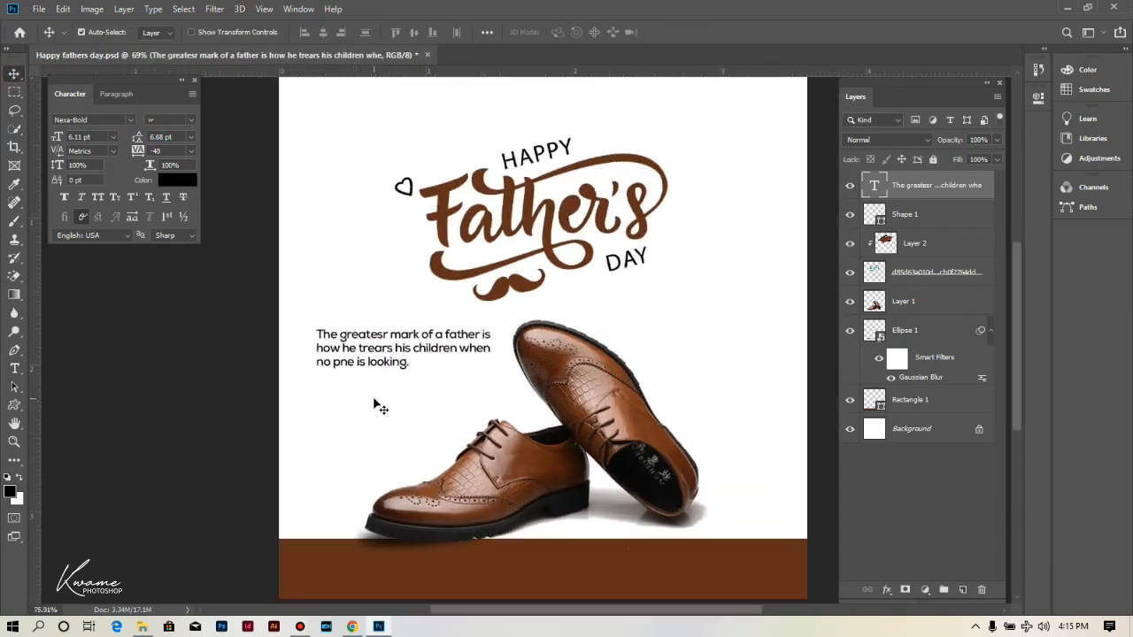
- Draw a rectangle about 196 by 33 px directly below the quote and fill it with the flyer's brown
scroll(380, 407, "up", 3)
left_click(14, 405)
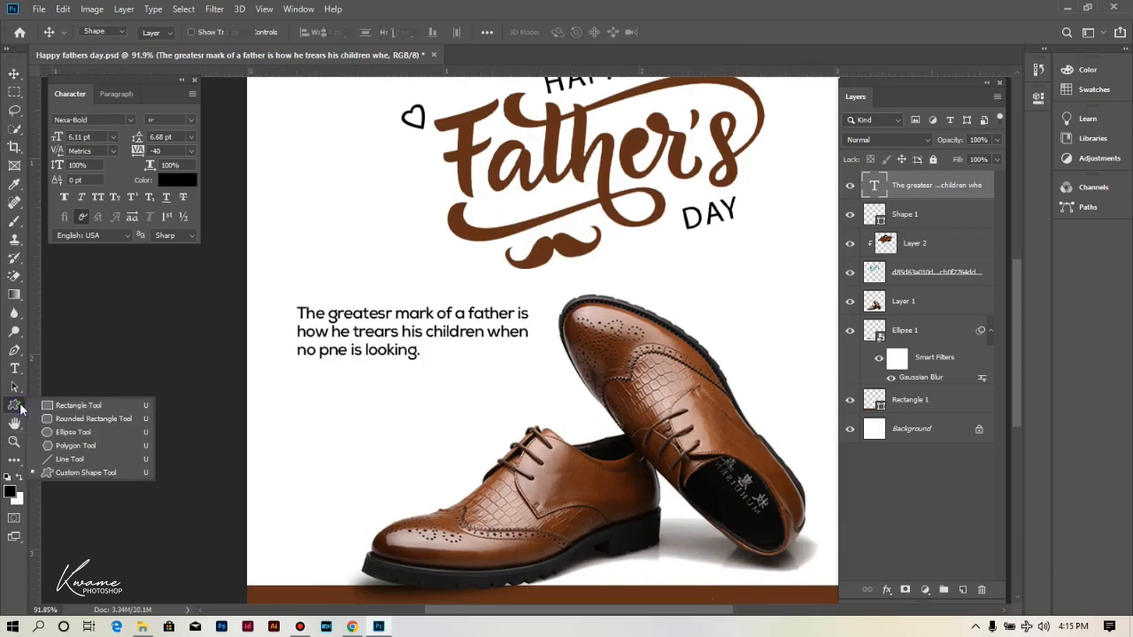
left_click(76, 405)
left_click_drag(294, 369, 422, 387)
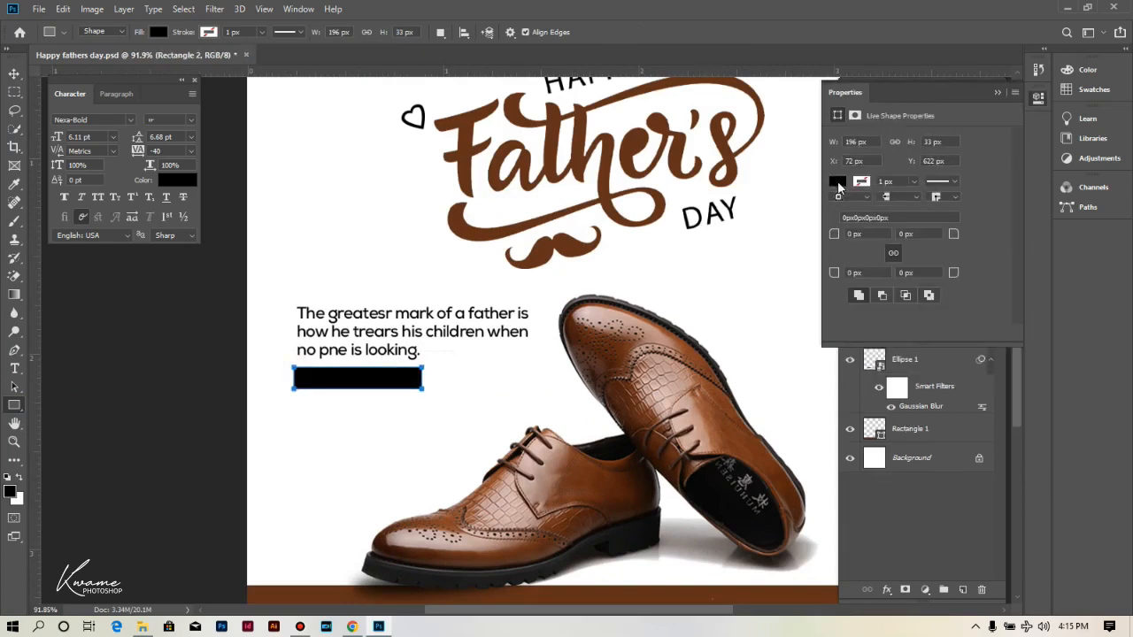
left_click(837, 183)
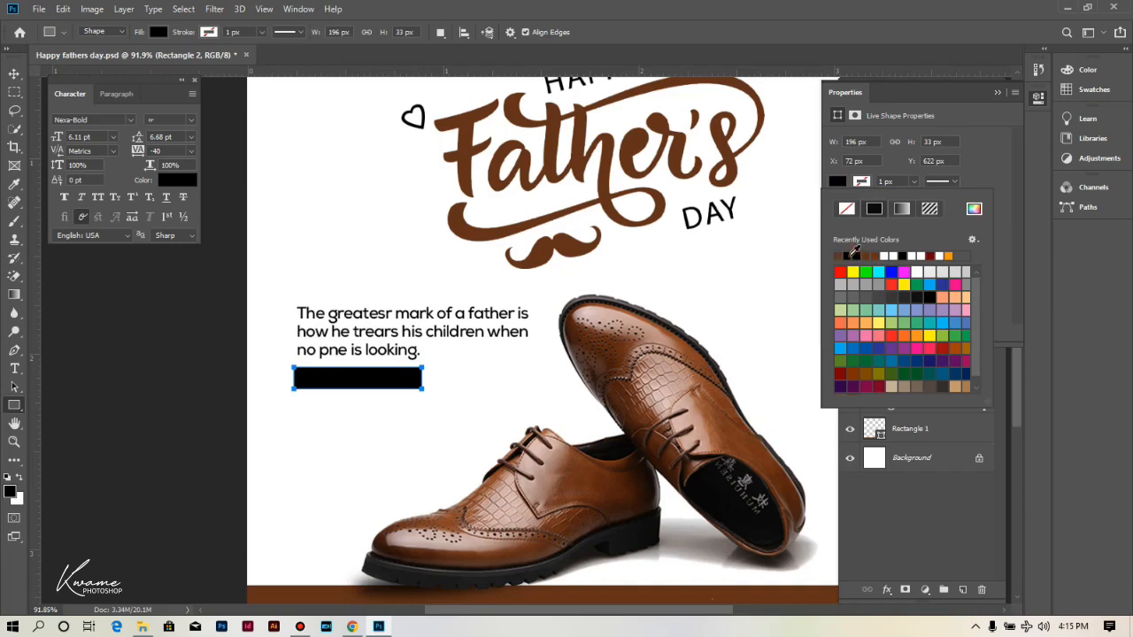
left_click(852, 256)
left_click(977, 134)
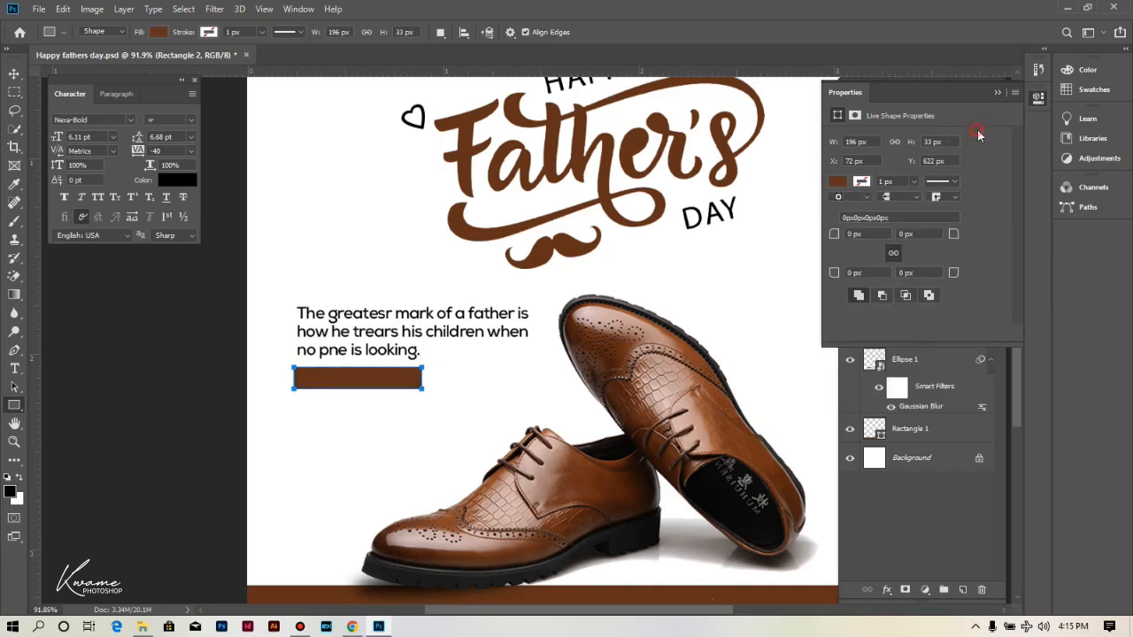
- Round all corners of the small brown rectangle to 35 px and move its layer below the quote's text layer
left_click_drag(954, 236, 980, 239)
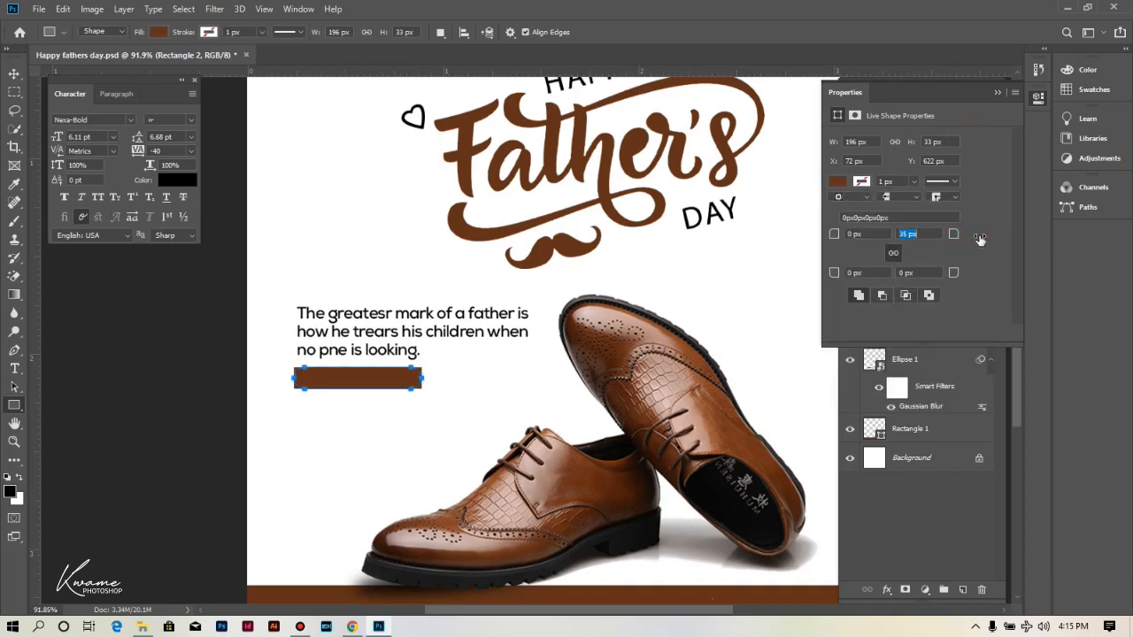
left_click(14, 72)
left_click(998, 92)
left_click_drag(935, 196, 934, 221)
- Duplicate the quote text down onto the brown rounded bar and replace its wording with "#YOU ARE MY HERO"
left_click_drag(399, 329, 392, 380)
double_click(392, 379)
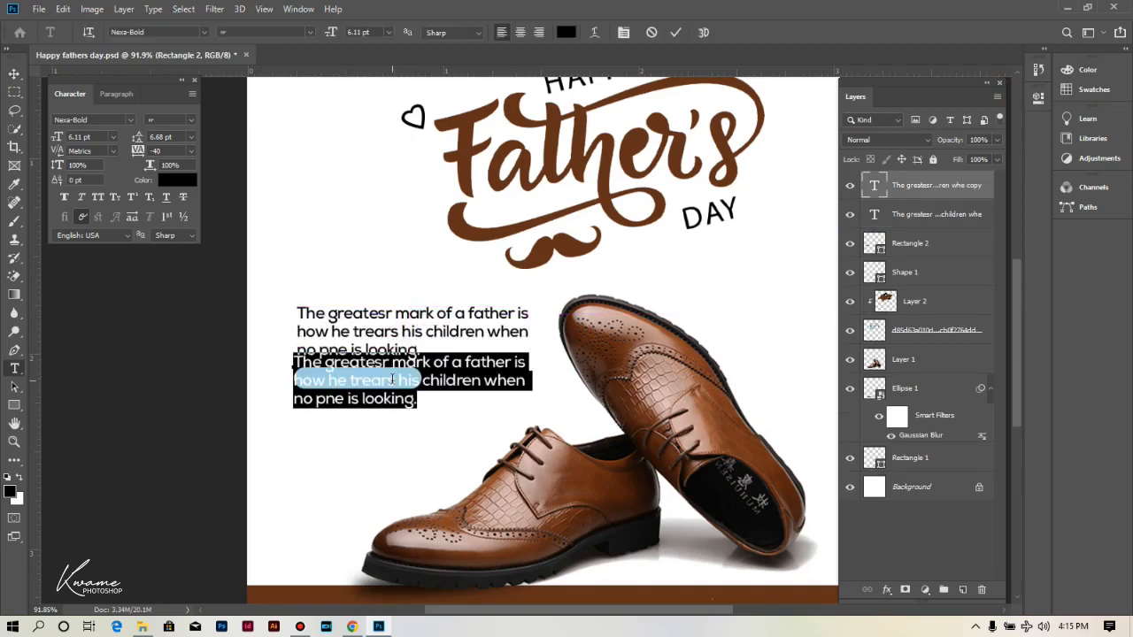
key("BackSpace")
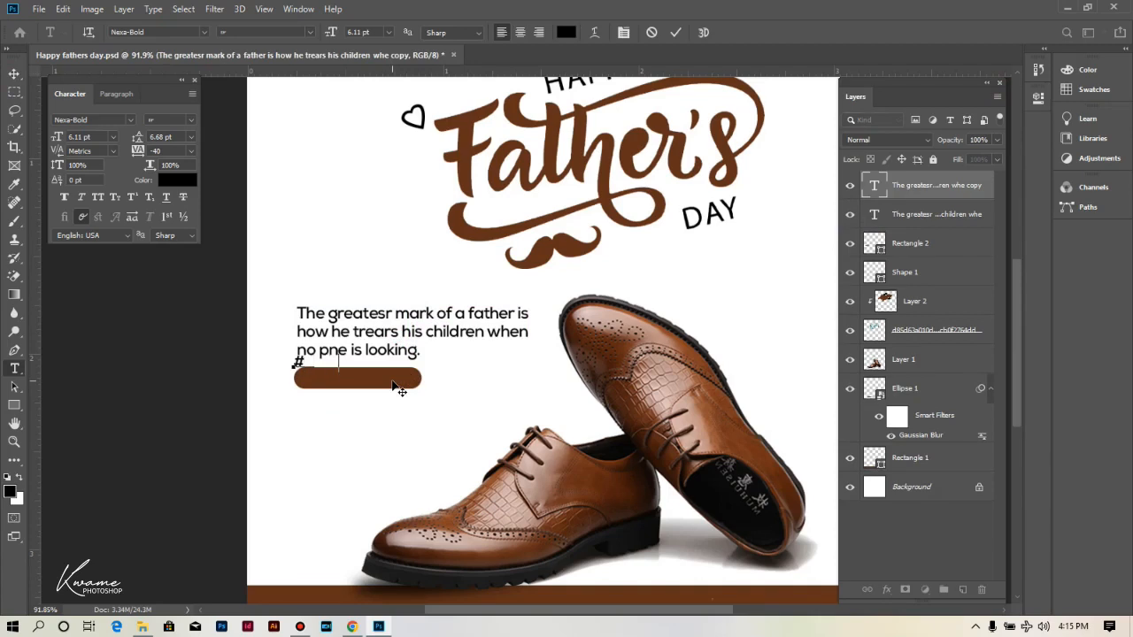
type("#YOU ARE ")
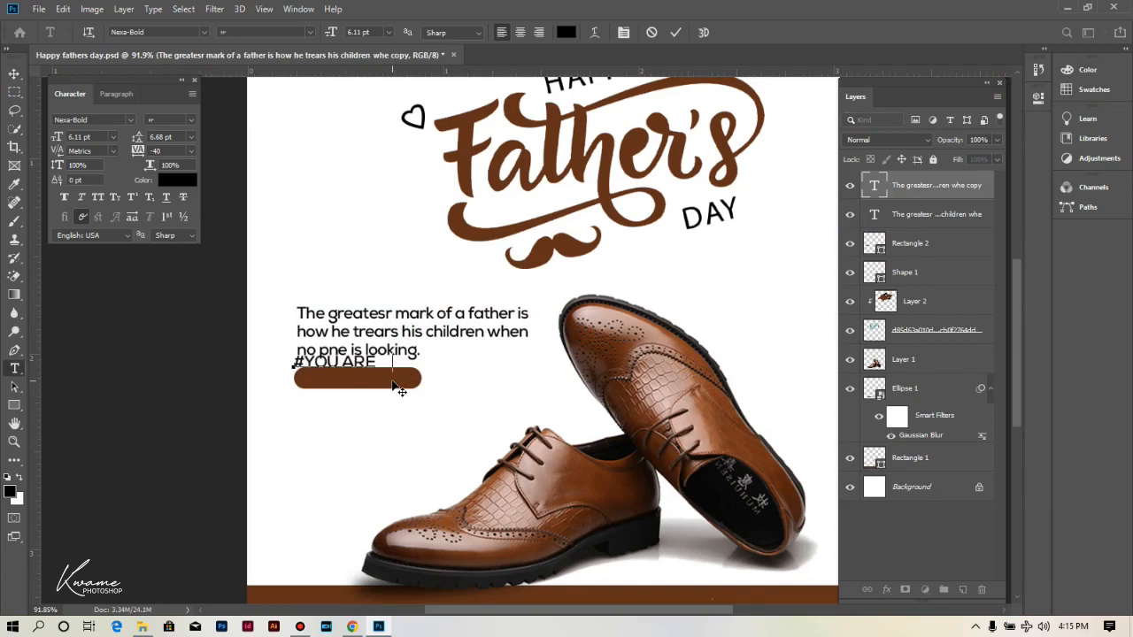
type("MY HERO")
- Set the colour of the entire #YOU ARE MY HERO text to white, ffffff
key("ctrl+a")
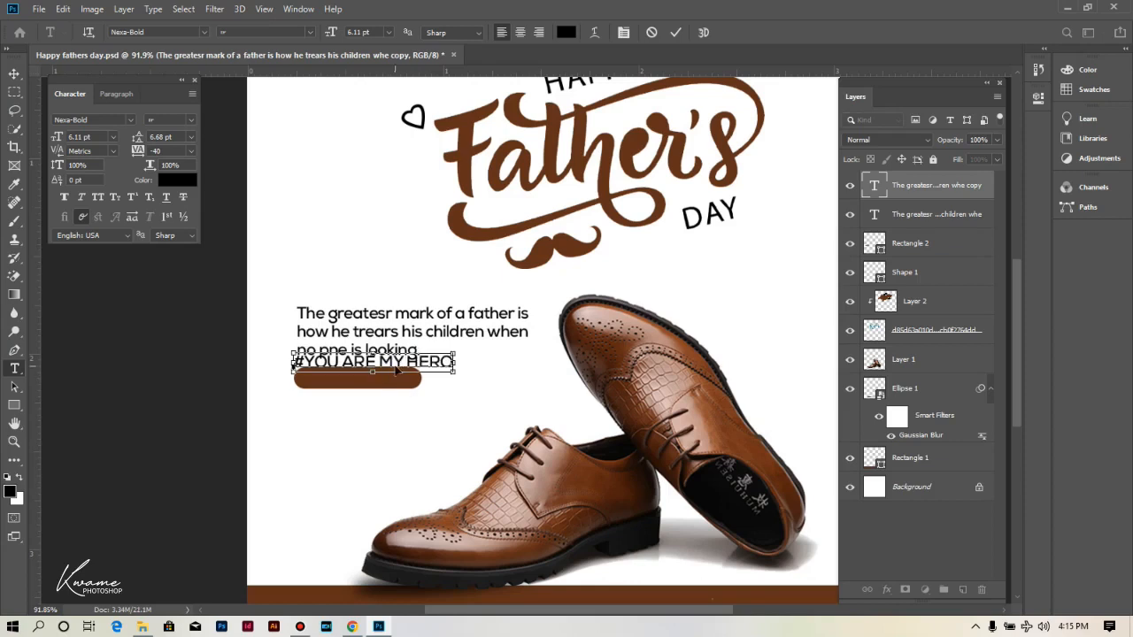
left_click(574, 32)
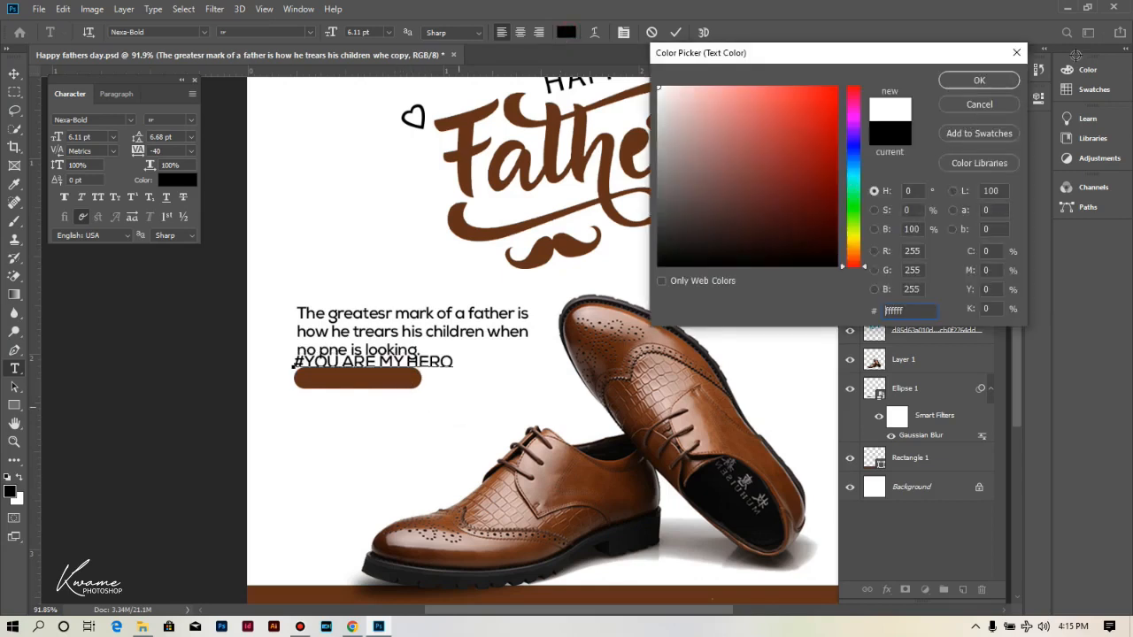
type("ffffff")
key("Return")
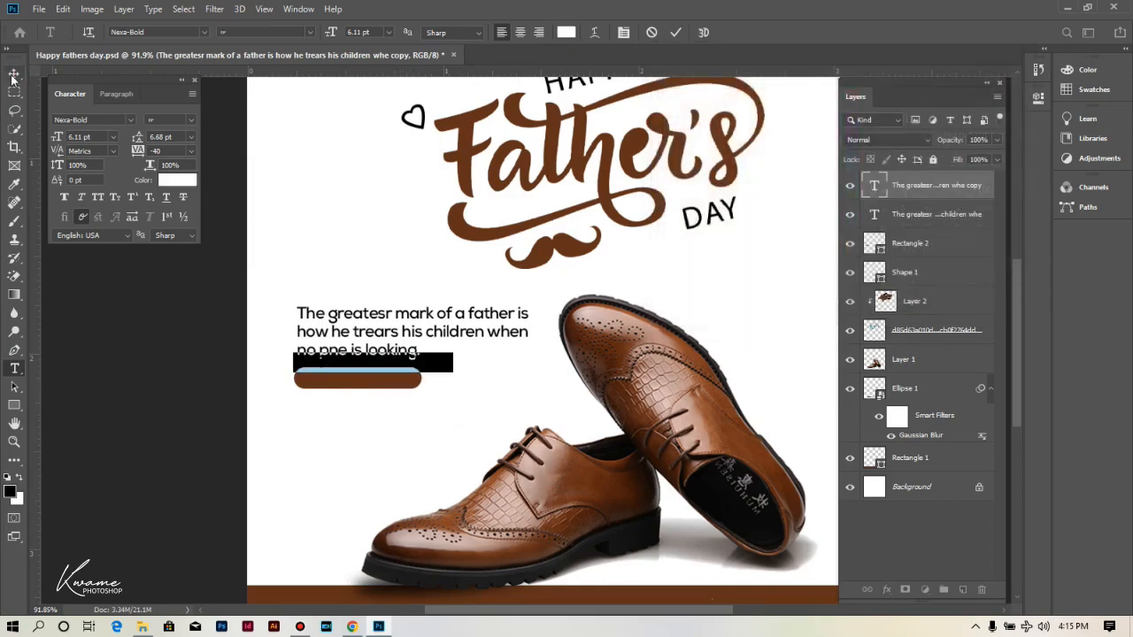
- Move the hashtag text onto the brown bar, scale it down to about 3.99 pt and nudge it to the bar's centre
left_click_drag(350, 369, 352, 386)
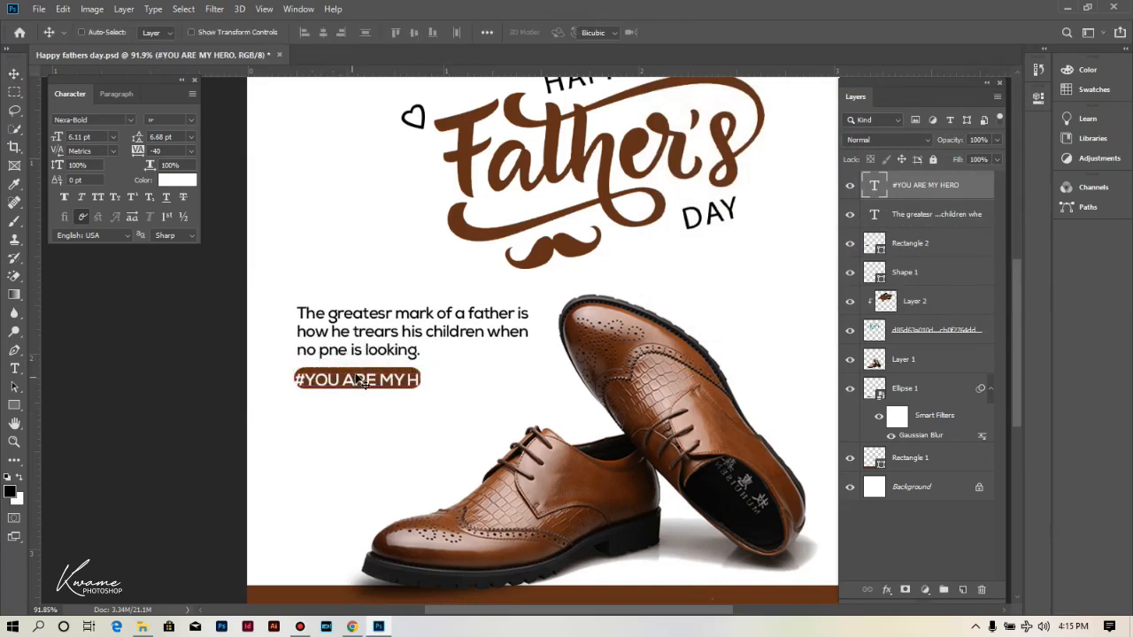
key("ctrl+t")
left_click_drag(457, 372, 387, 378)
key("Return")
key("Left")
key("Down")
key("Left")
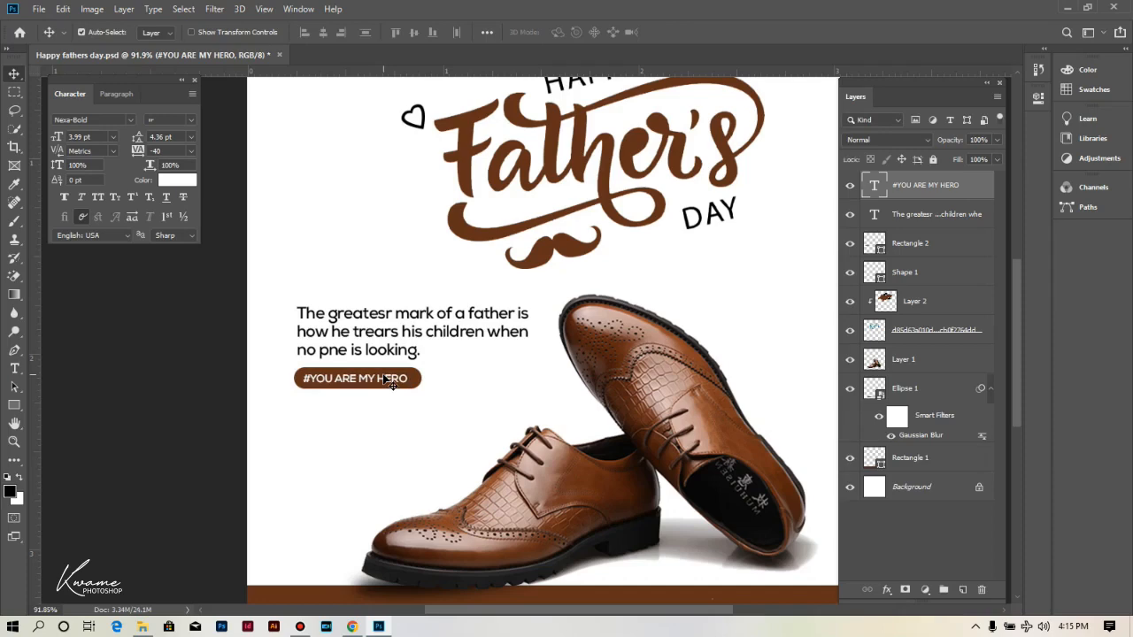
- Place the Textur image from the Fathers day folder over the whole canvas and move its layer just above the Background
scroll(360, 395, "down", 5)
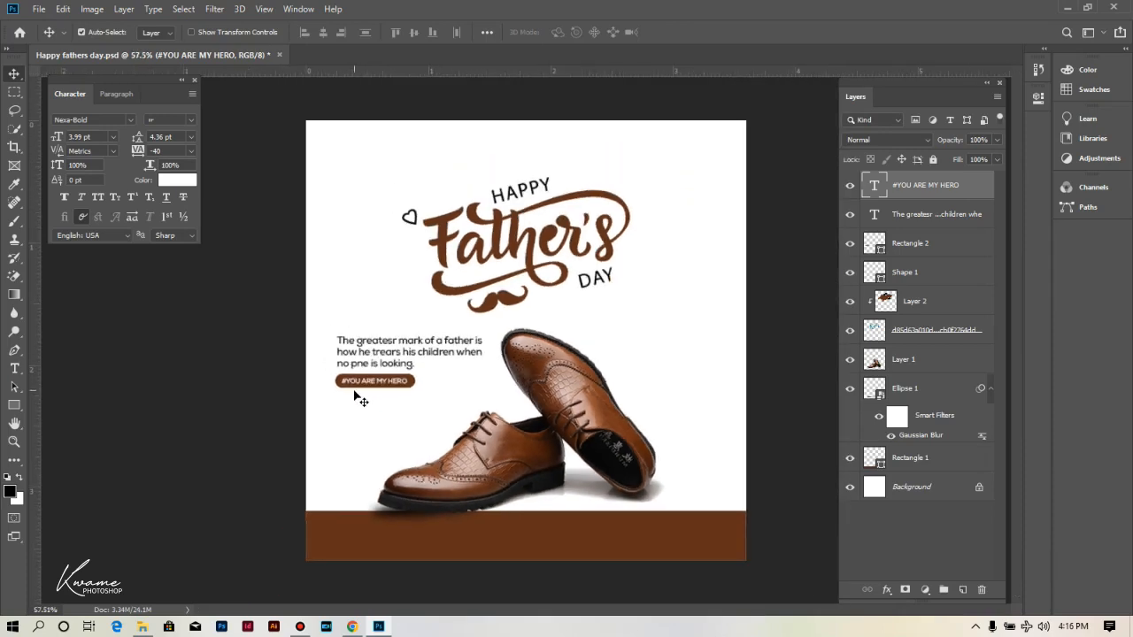
scroll(363, 396, "up", 2)
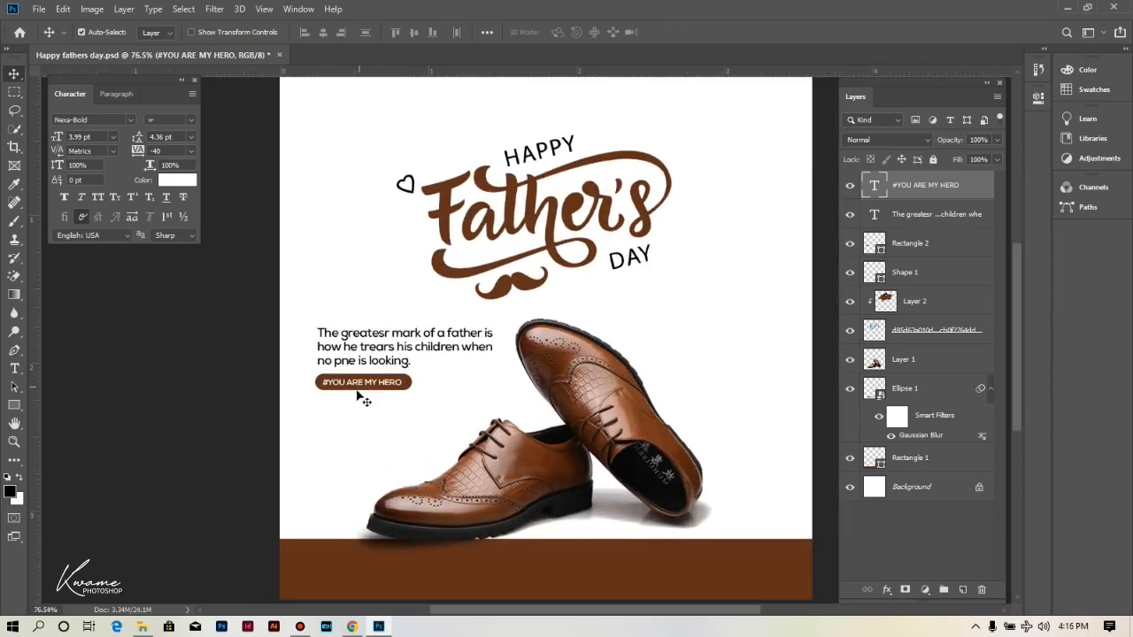
scroll(363, 395, "up", 1)
left_click(142, 626)
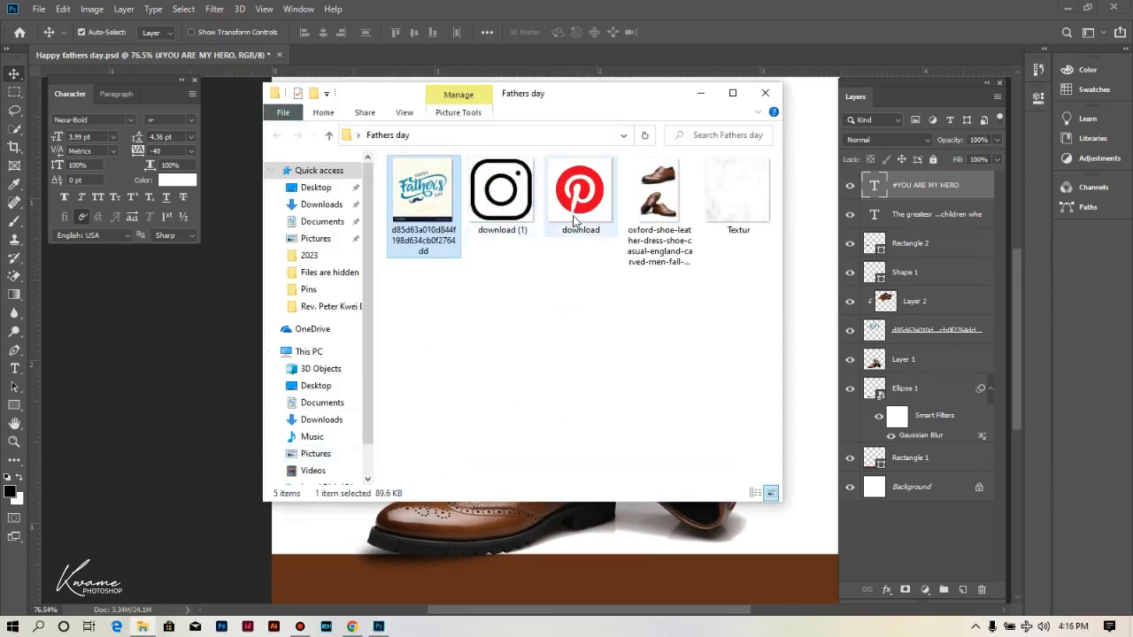
left_click(504, 217)
left_click(580, 199)
left_click(721, 185)
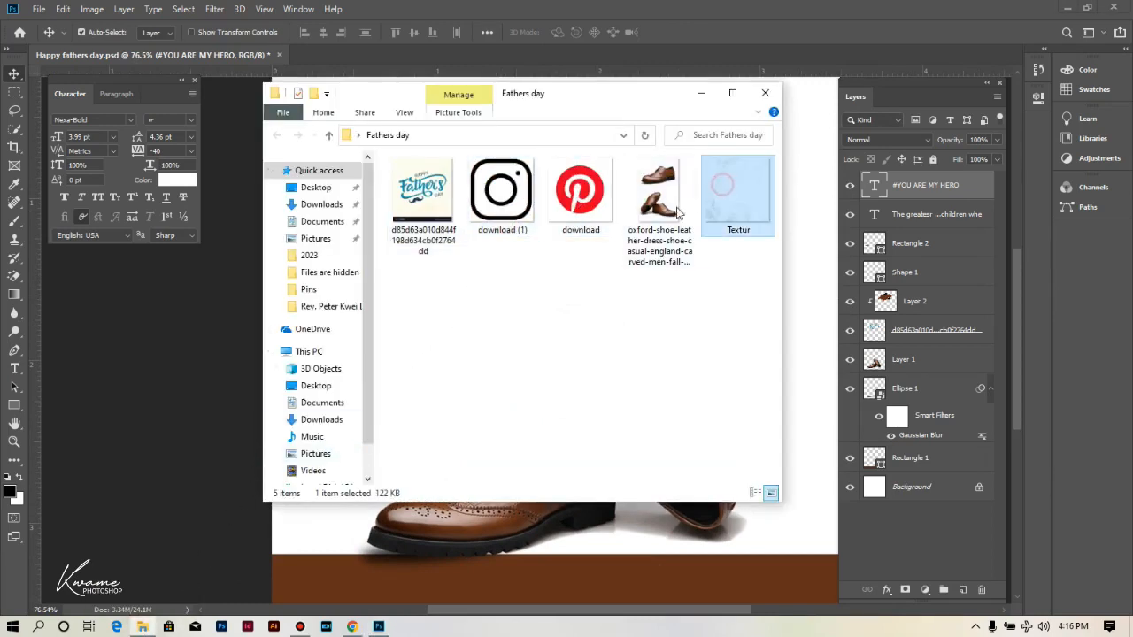
left_click_drag(723, 186, 803, 274)
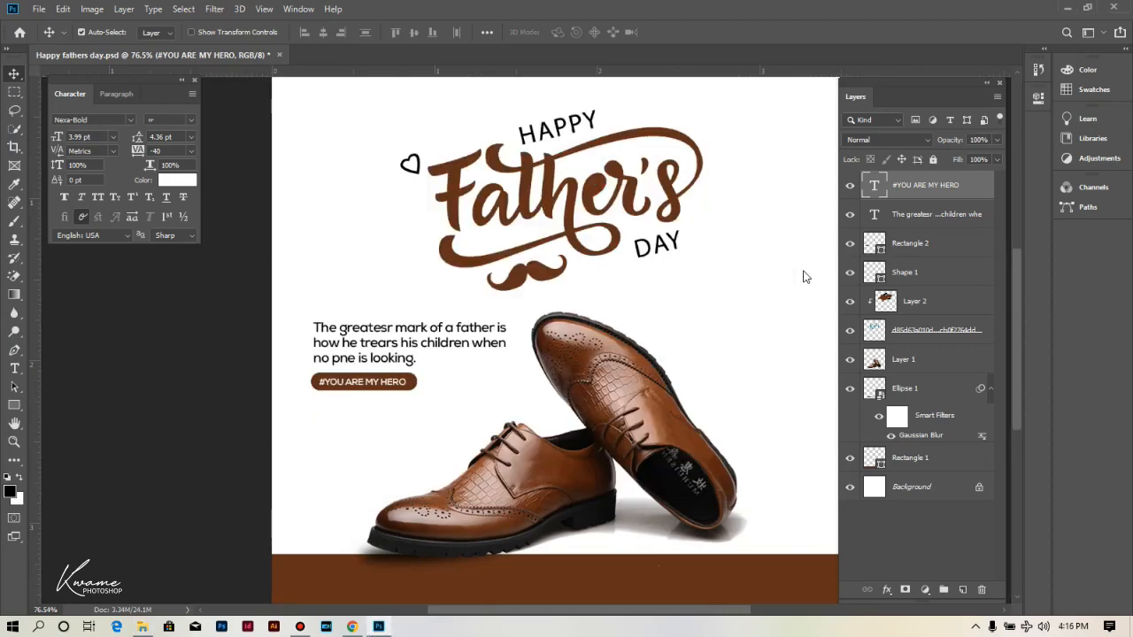
left_click_drag(490, 207, 489, 195)
key("Return")
left_click_drag(911, 185, 893, 501)
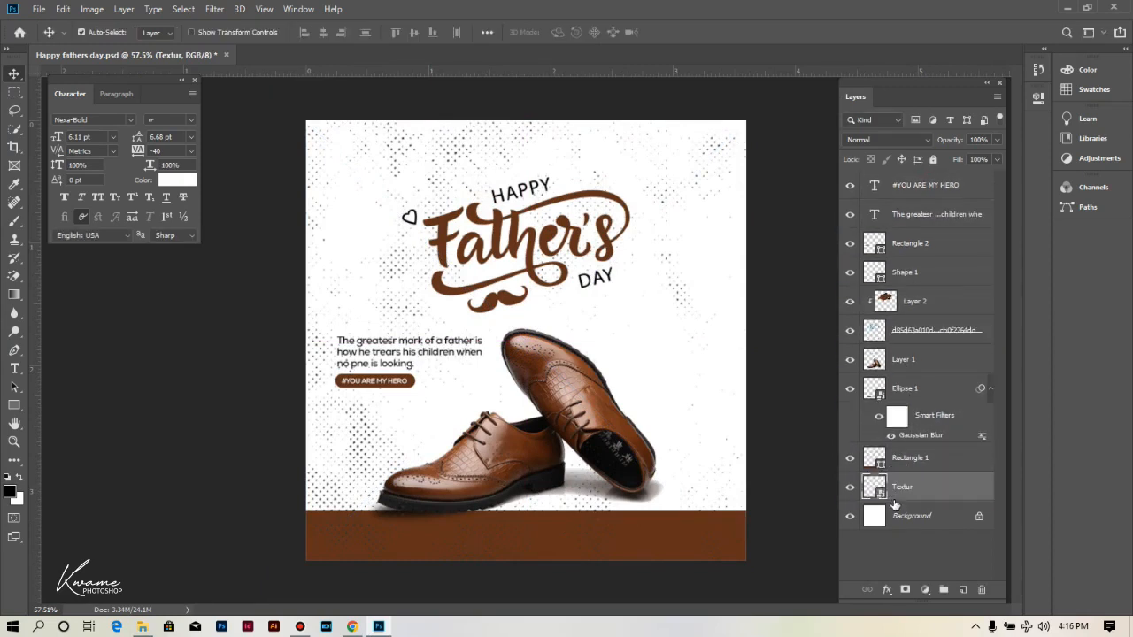
- Set the Textur layer's blend mode to Luminosity and lower its opacity so the dot pattern is faint
left_click(915, 147)
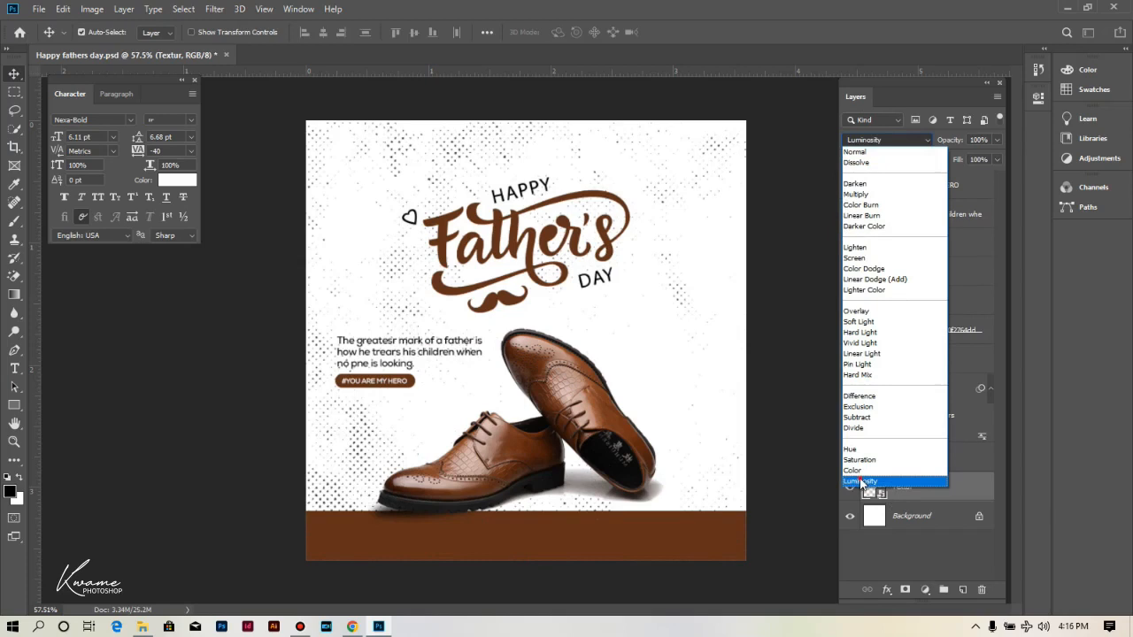
left_click(861, 482)
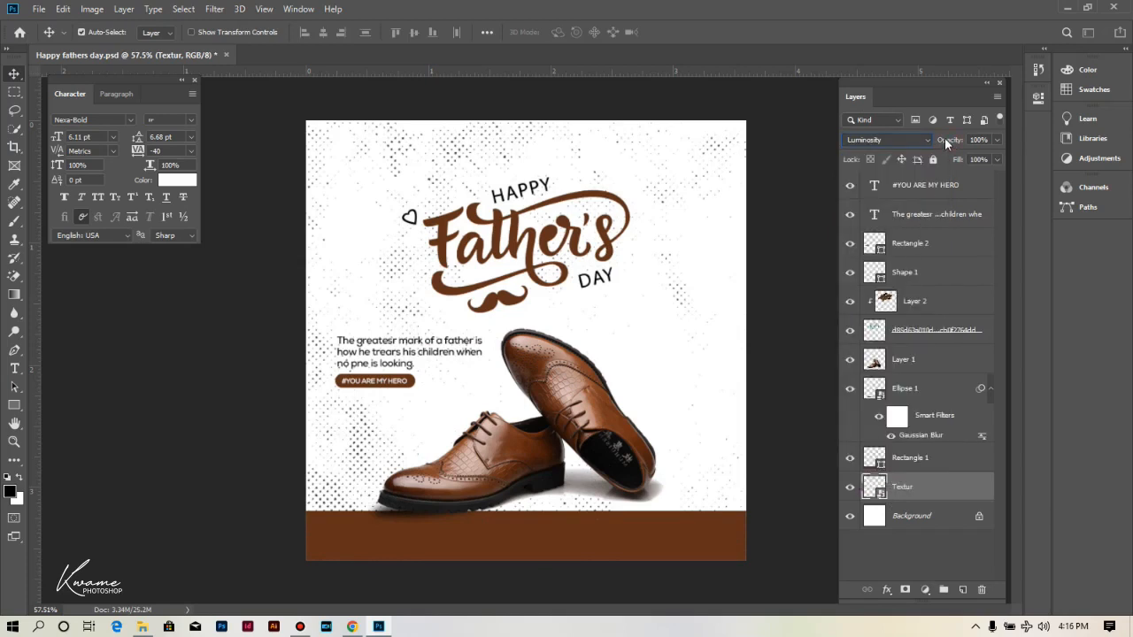
left_click_drag(947, 142, 905, 142)
left_click(264, 583)
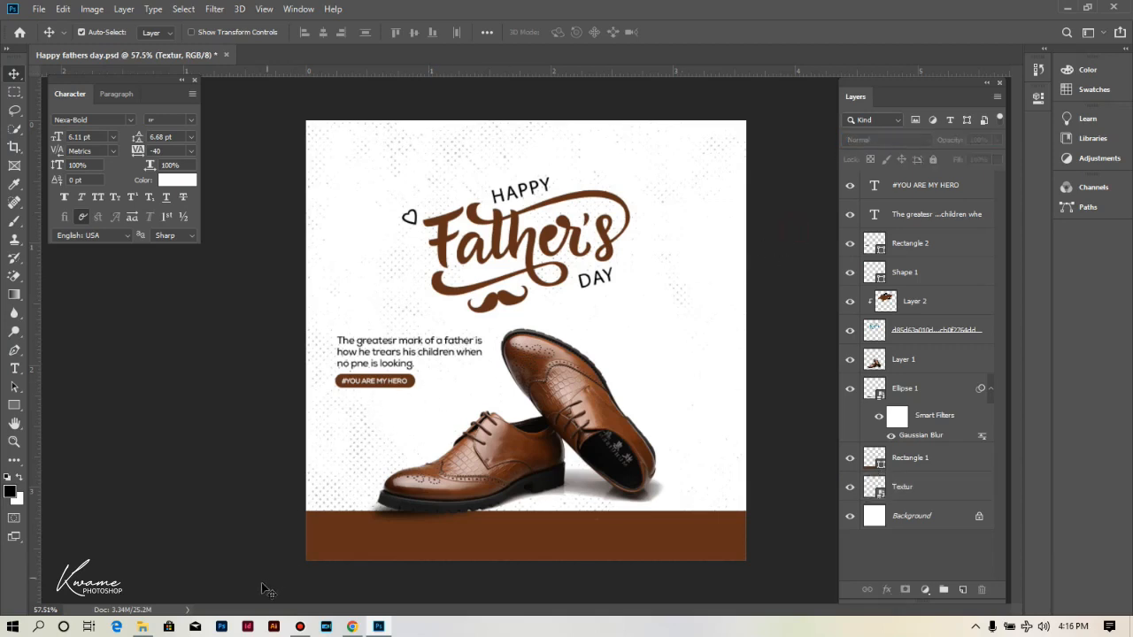
- Place the Pinterest and Instagram logo images from the Fathers day folder into the flyer
left_click(141, 627)
left_click_drag(523, 277, 582, 194)
left_click_drag(582, 194, 188, 389)
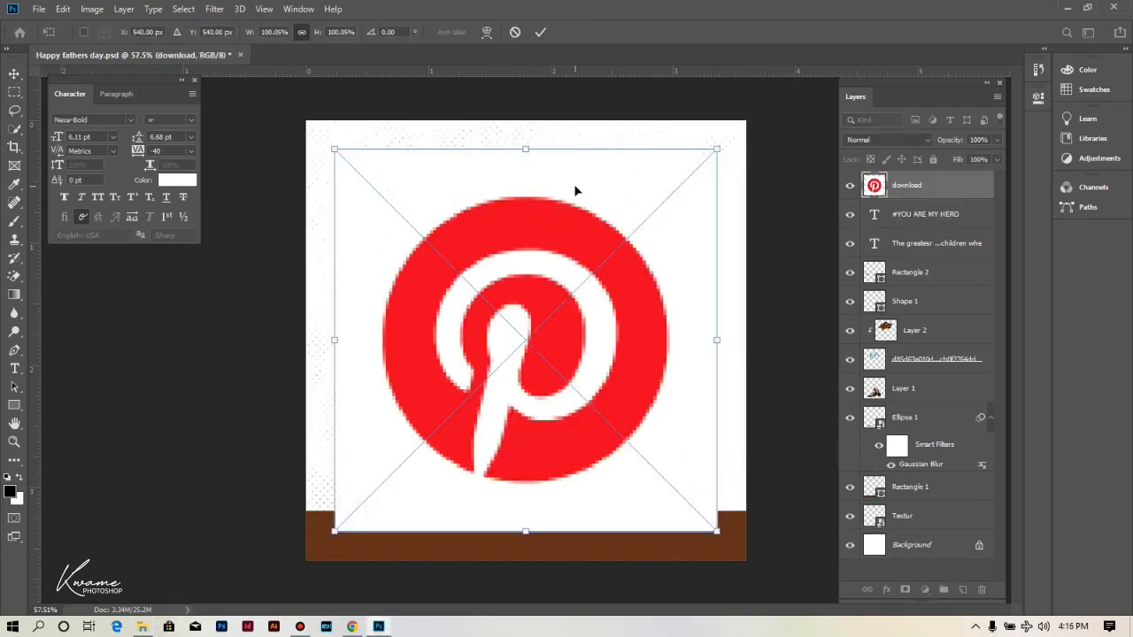
key("Return")
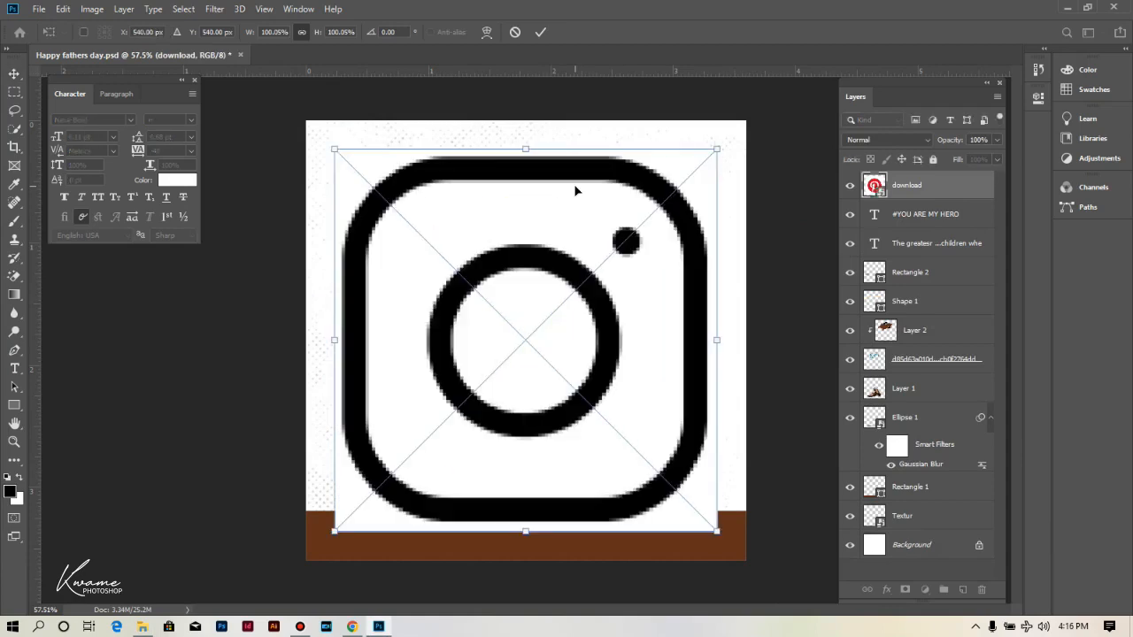
key("Return")
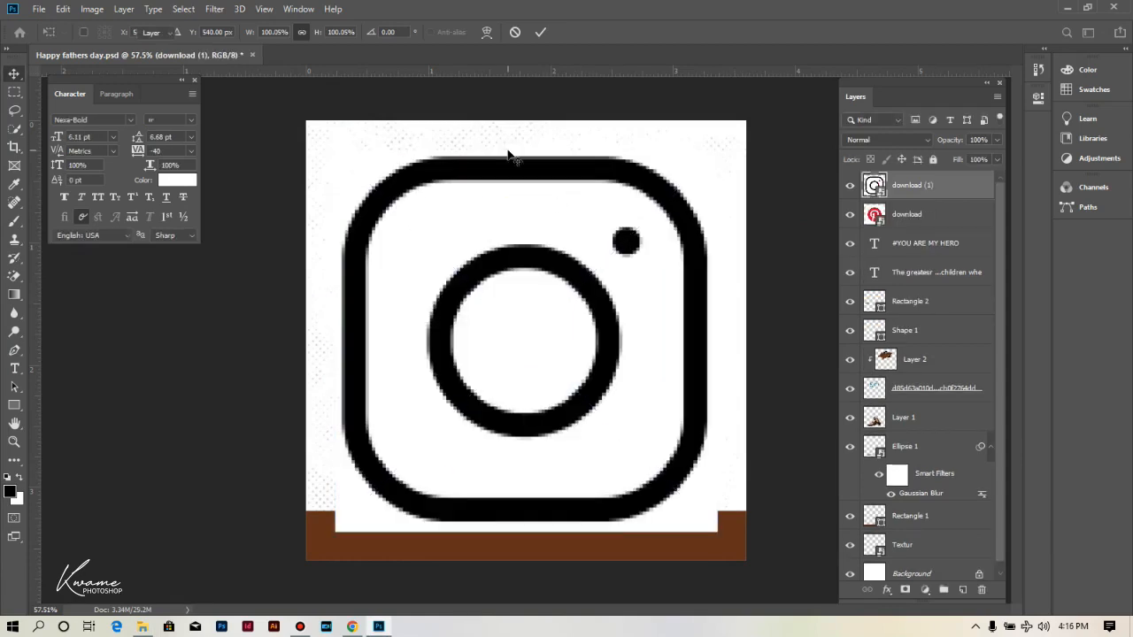
- Rasterize the Instagram logo and erase its white background outside, between and inside the outlines with the Magic Eraser
key("e")
left_click(338, 223)
key("Return")
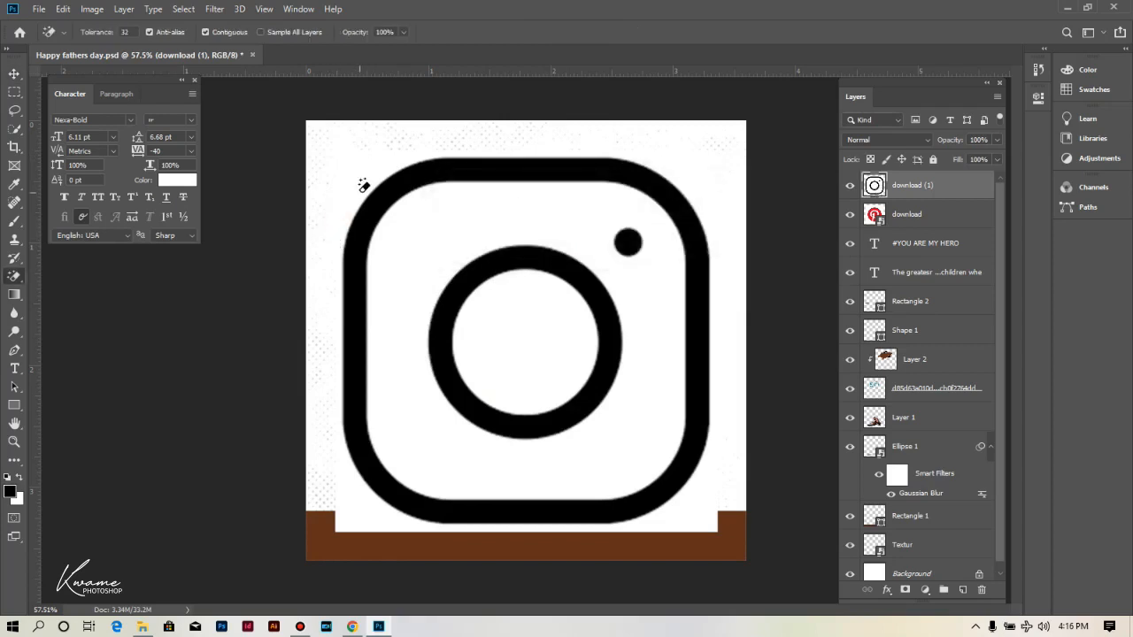
left_click(422, 220)
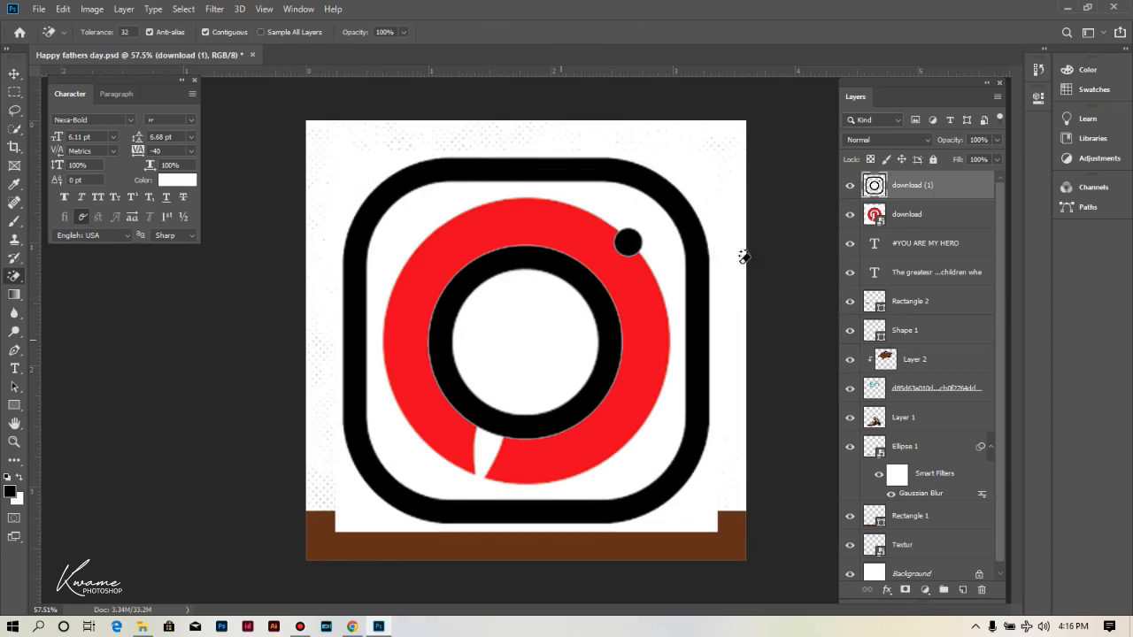
left_click(560, 298)
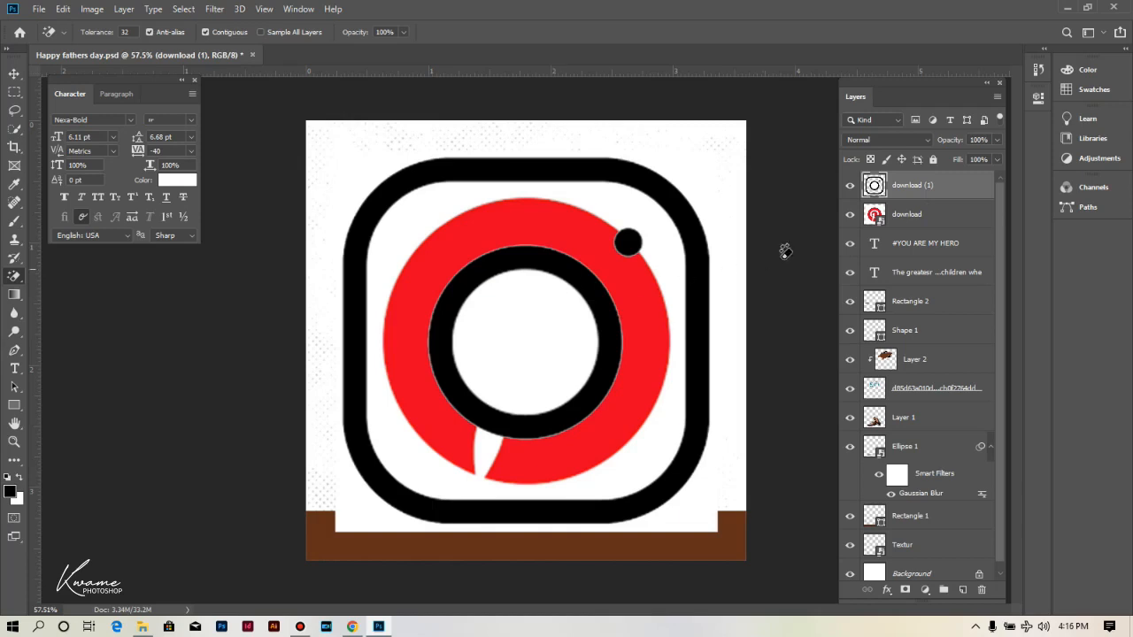
- Rasterize the Pinterest logo and erase its white background and inner white areas with the Magic Eraser
left_click(943, 221)
left_click(506, 342)
key("Return")
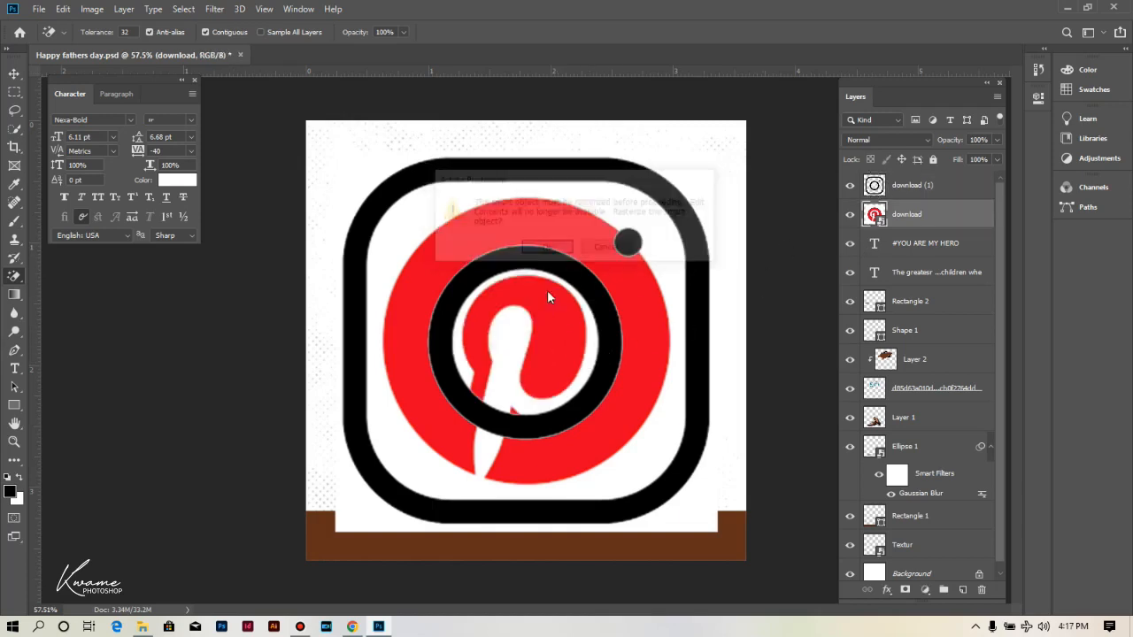
left_click(486, 289)
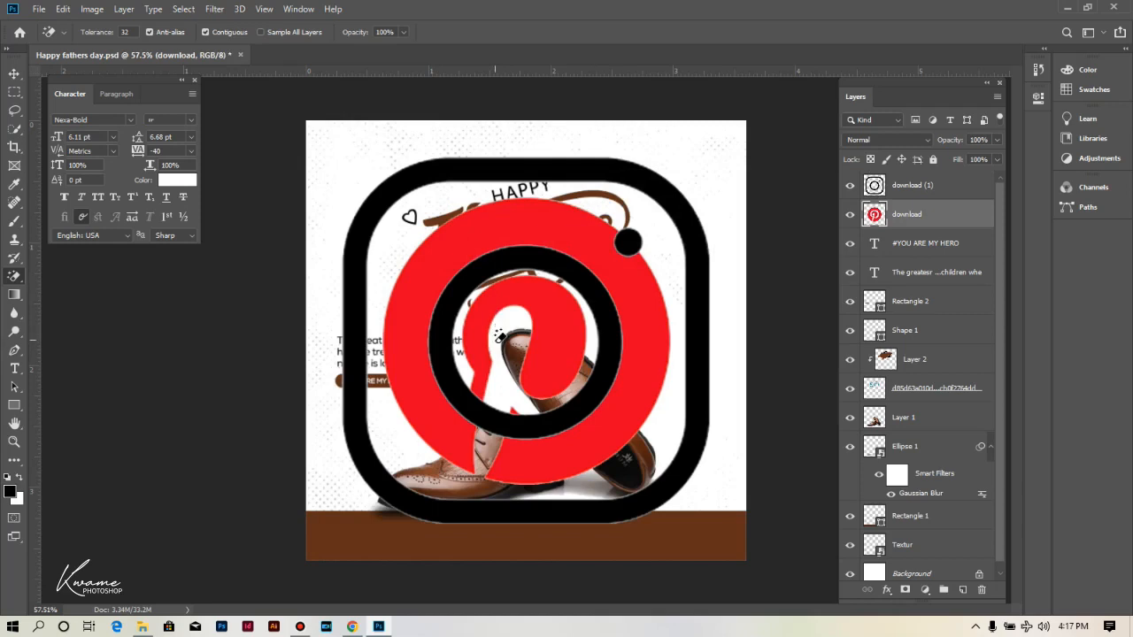
- Scale the Instagram icon down to about 4.24% and place it just below the hashtag bar's left end
left_click(14, 74)
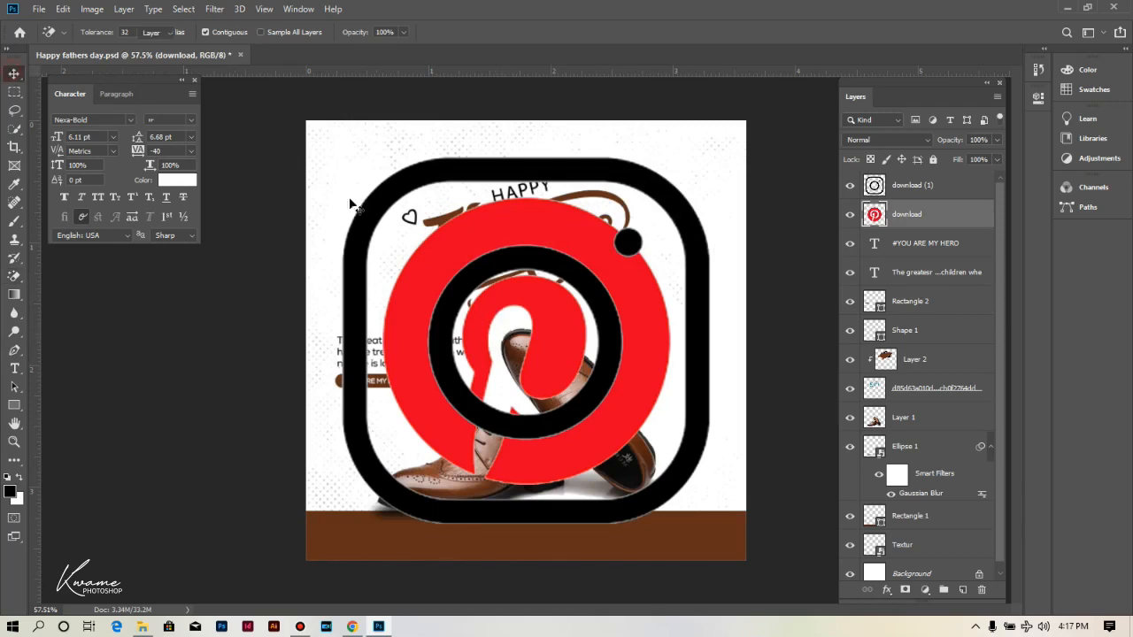
left_click(500, 268)
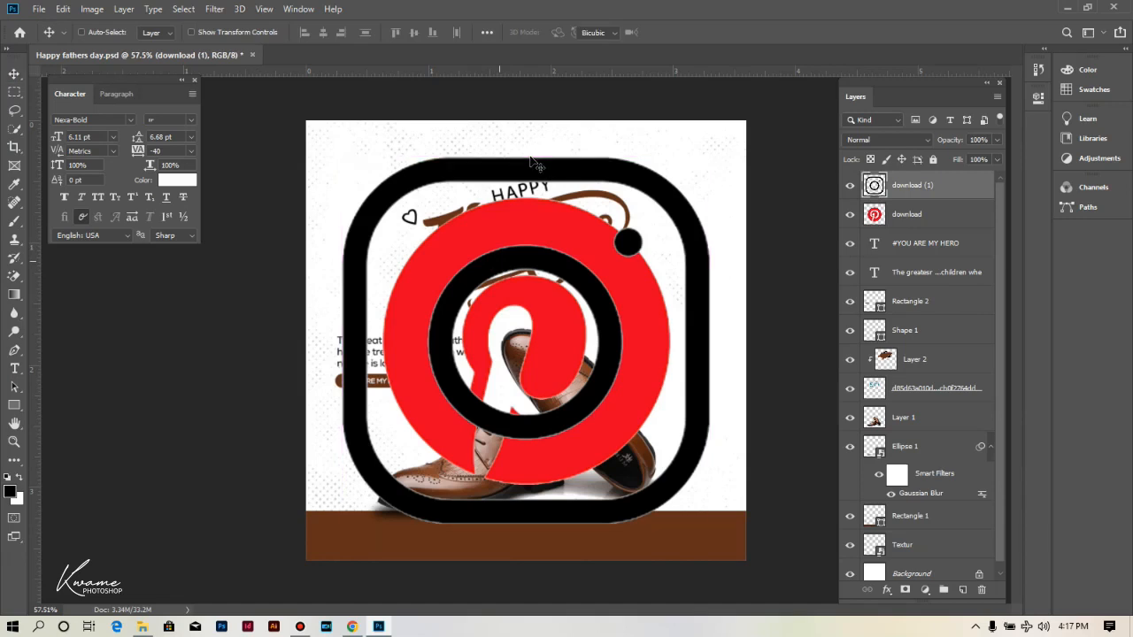
key("ctrl+t")
left_click_drag(529, 157, 368, 400)
key("Return")
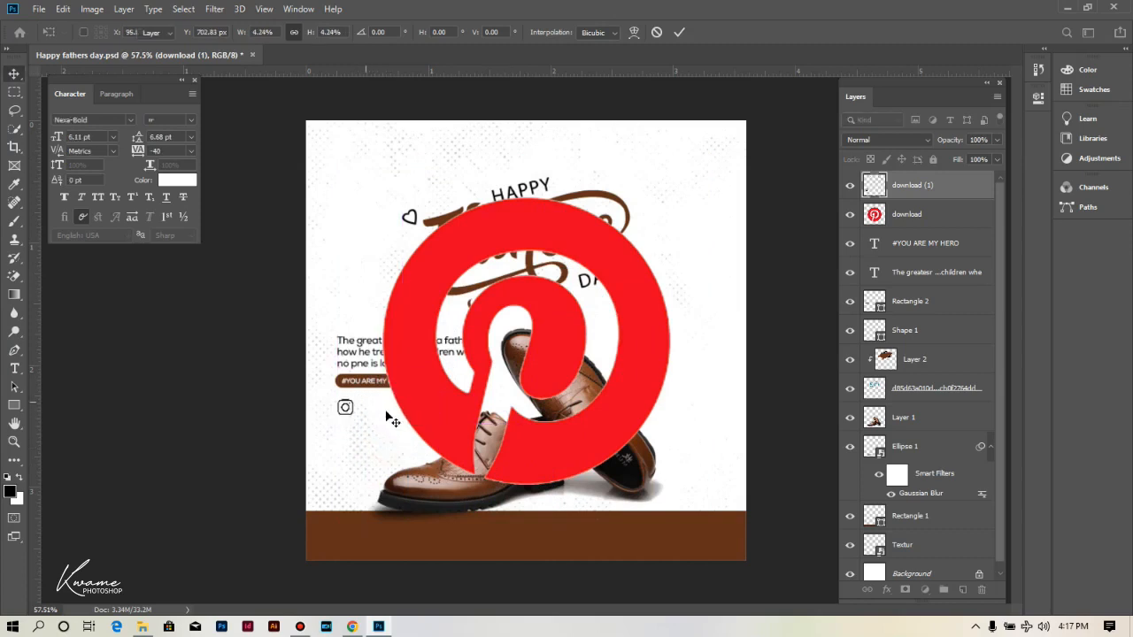
- Scale the Pinterest logo down to icon size and place it directly to the right of the Instagram icon
left_click(438, 370)
key("ctrl+t")
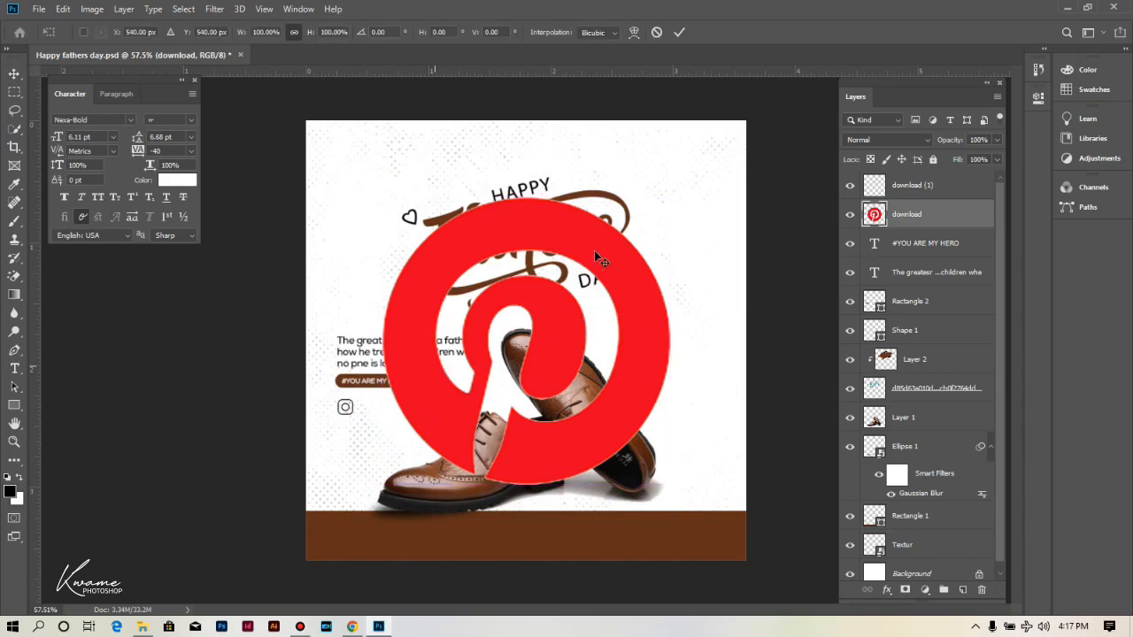
left_click_drag(668, 198, 451, 411)
left_click_drag(452, 411, 368, 409)
scroll(370, 417, "up", 1)
key("Return")
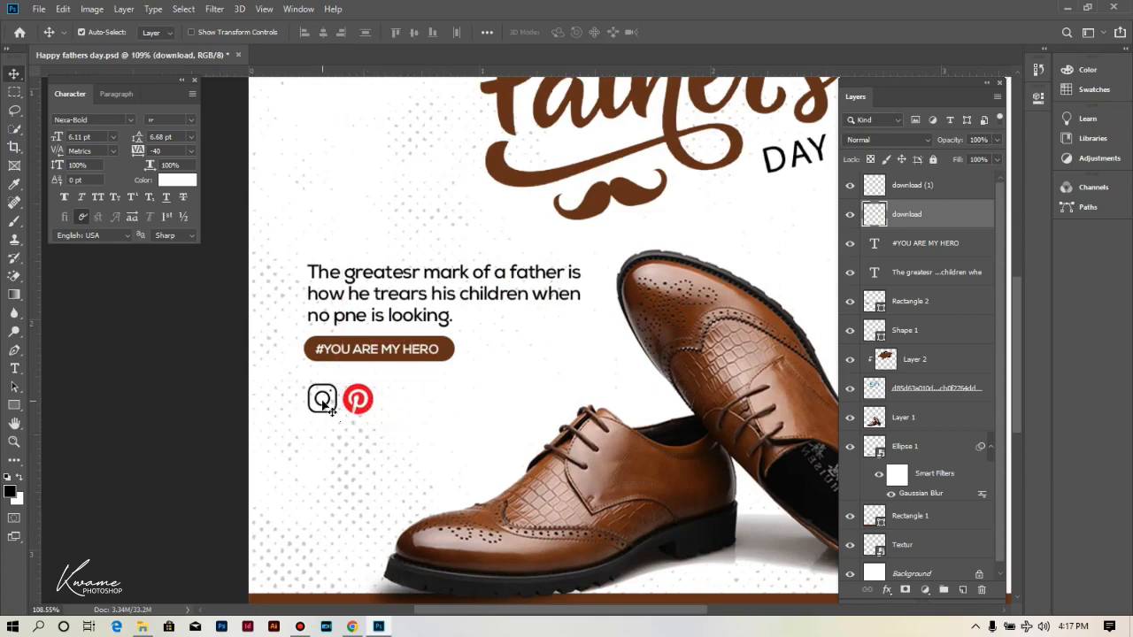
- Shrink the Instagram icon slightly to balance it with the Pinterest icon
scroll(330, 409, "up", 3)
left_click(338, 400, "ctrl")
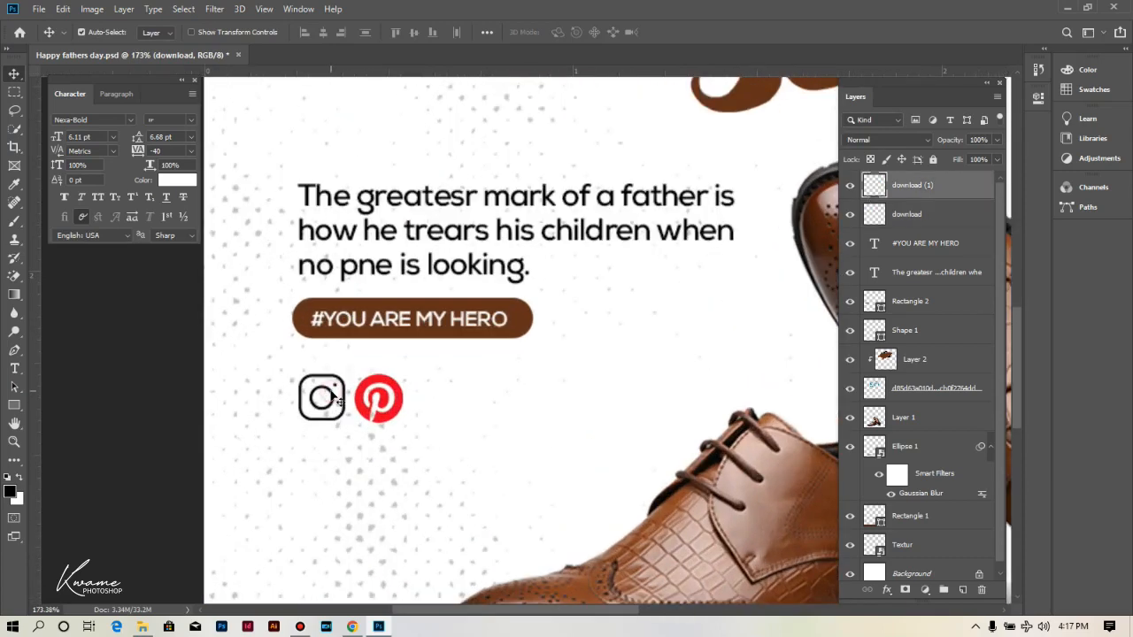
key("ctrl+t")
left_click_drag(329, 421, 329, 423)
key("Return")
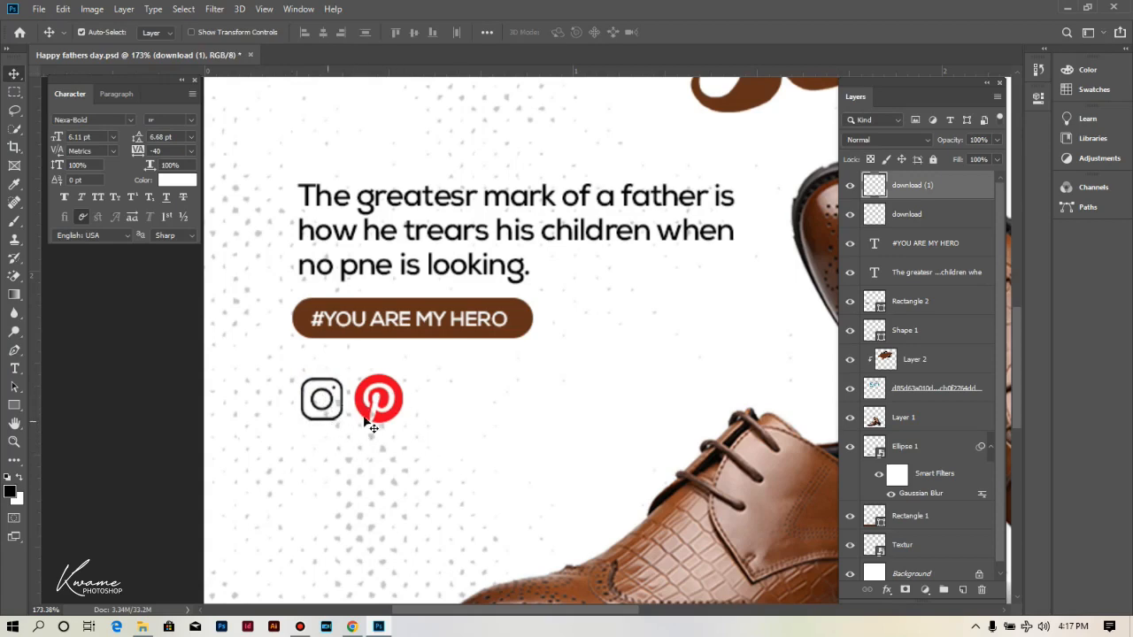
scroll(359, 403, "down", 3)
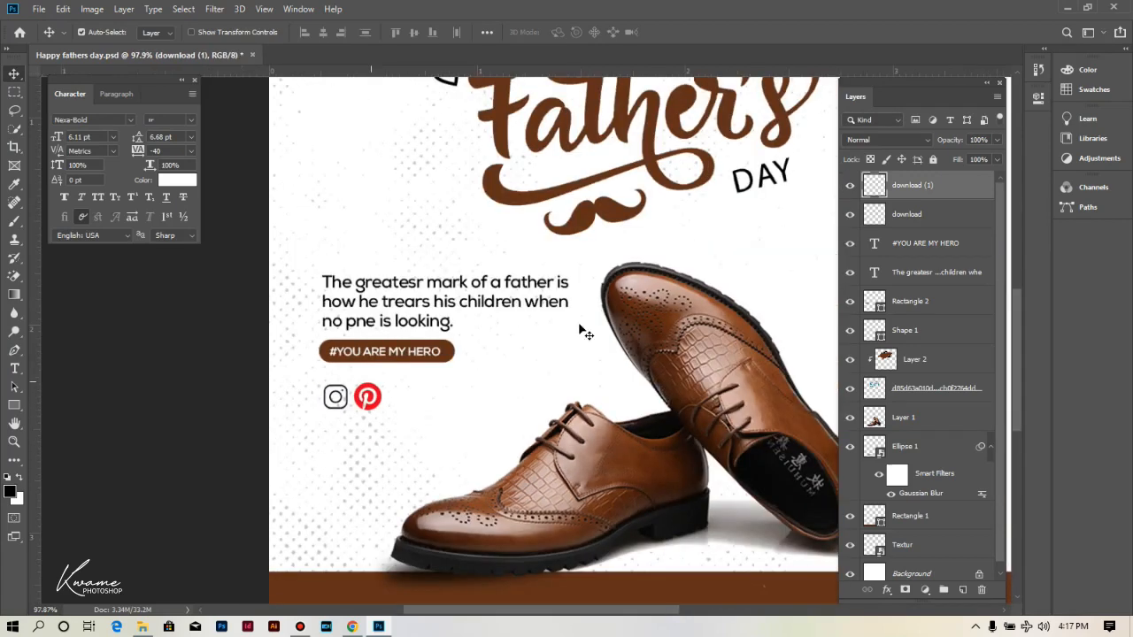
- Group the two social icon layers and clip a black Solid Color fill layer, 000000, to the group
left_click(952, 212, "shift")
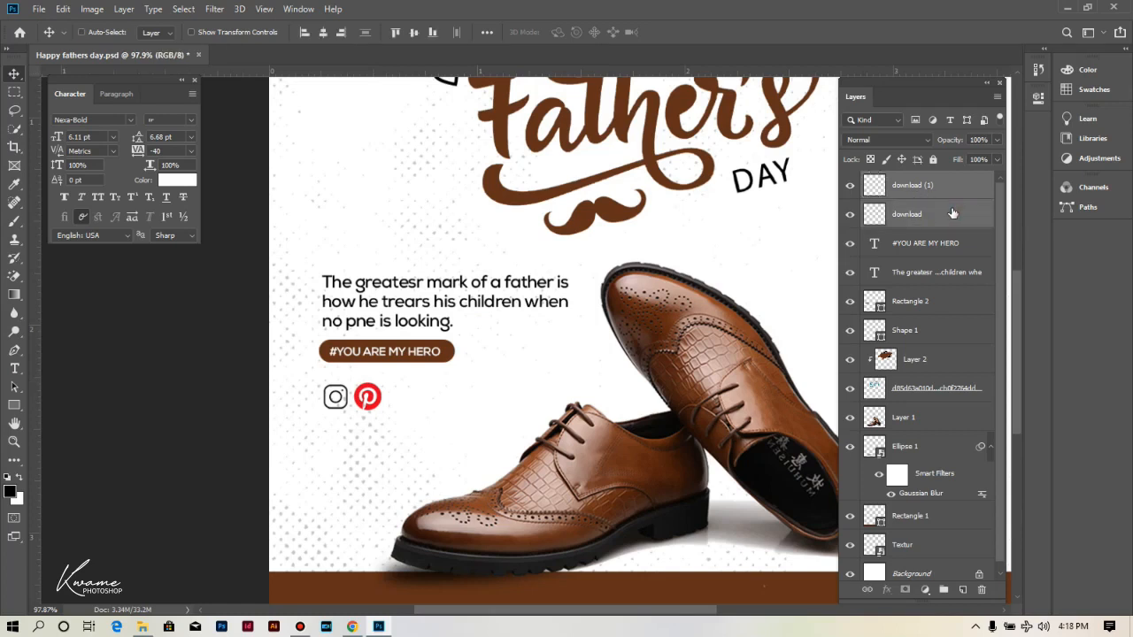
key("ctrl+g")
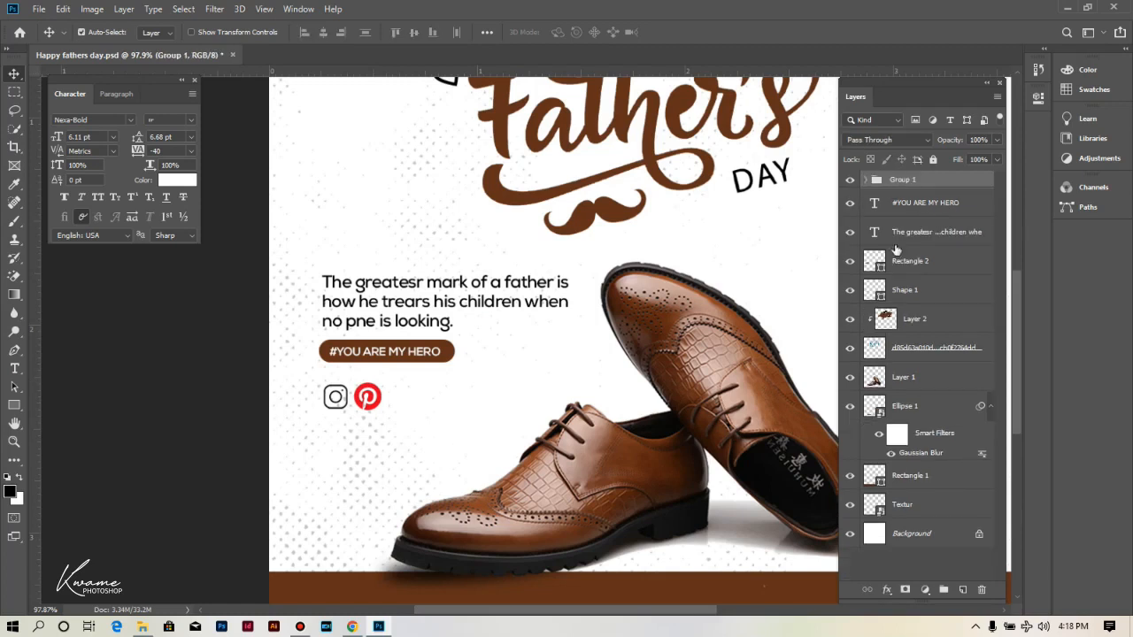
left_click(924, 589)
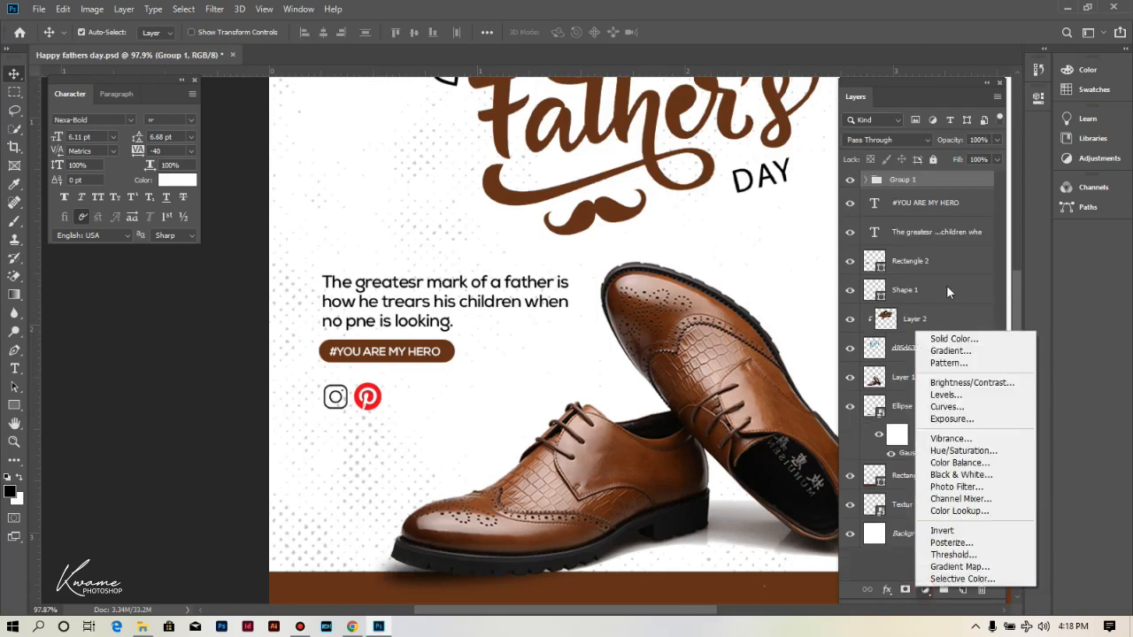
left_click(957, 341)
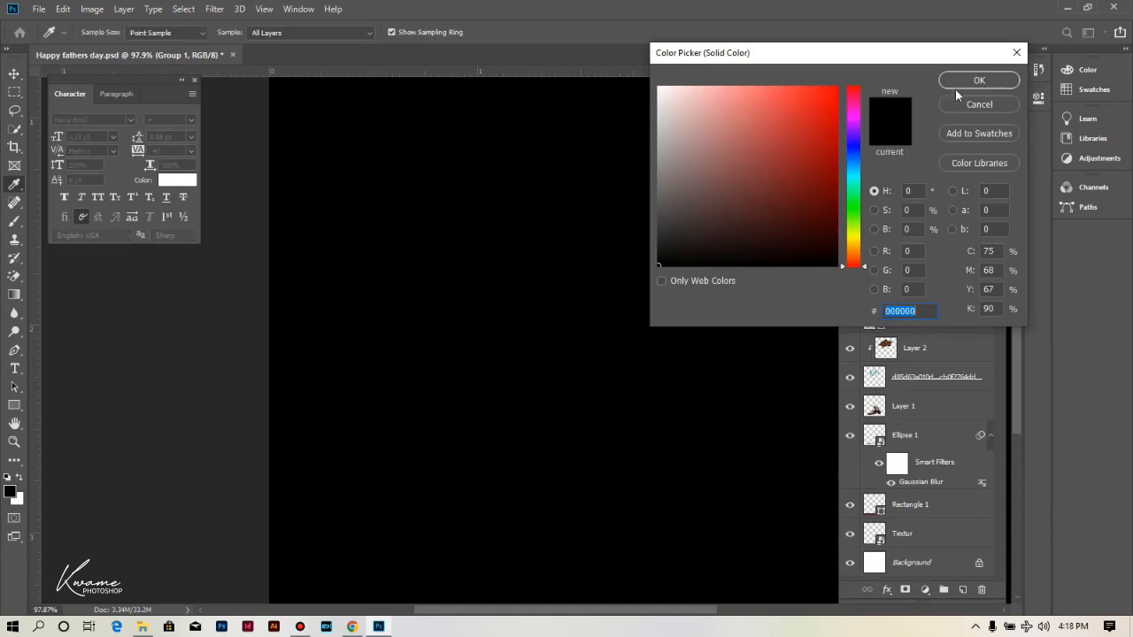
key("Return")
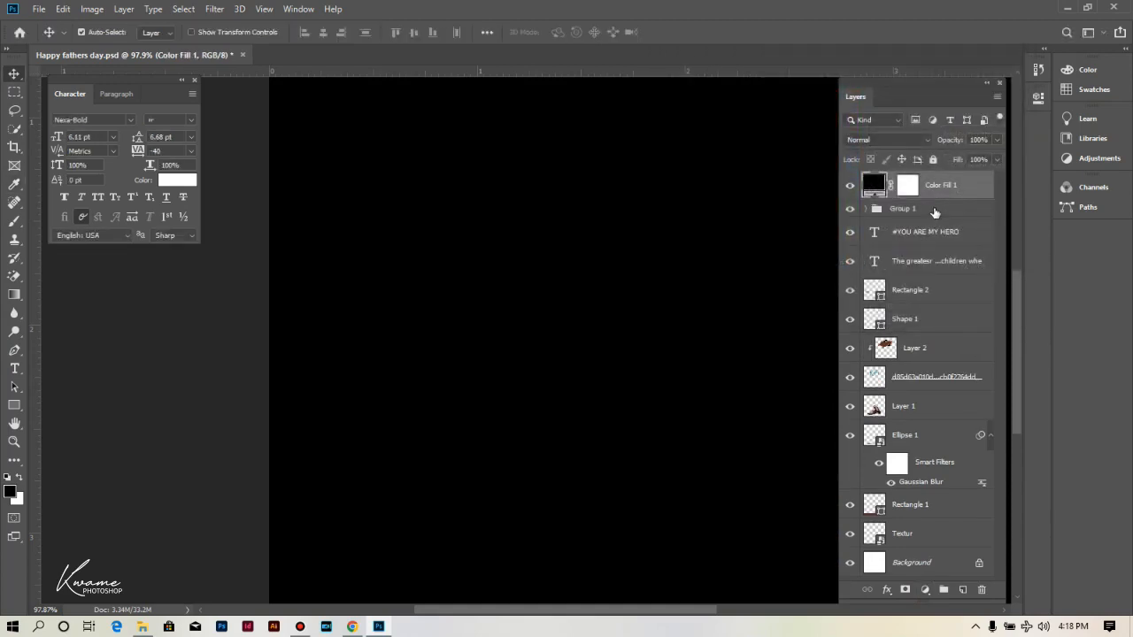
left_click(937, 194, "alt")
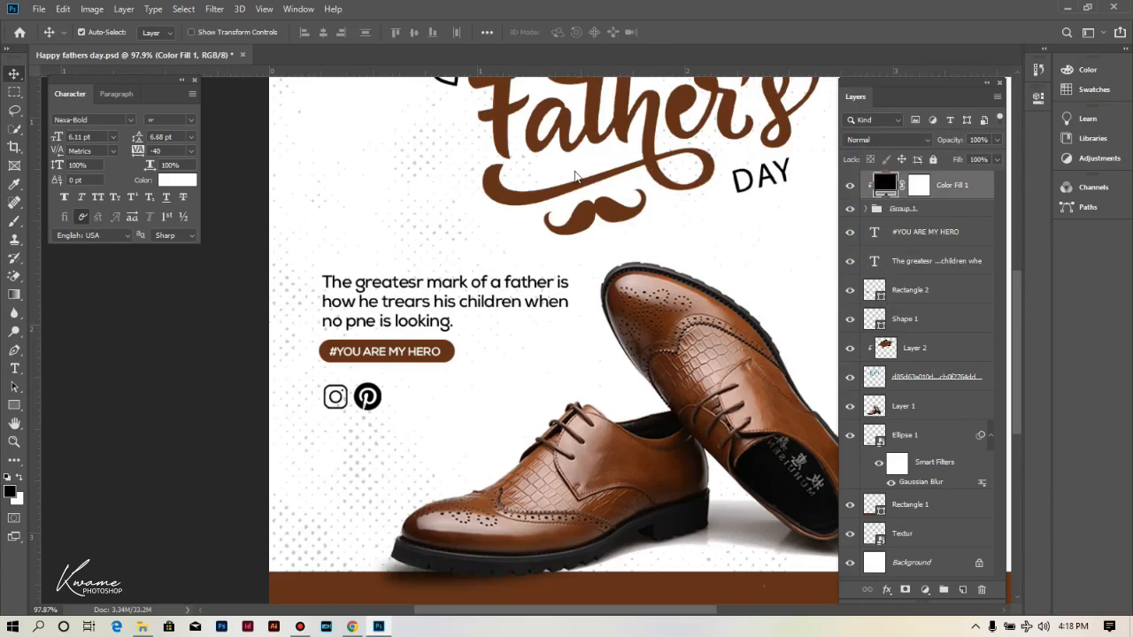
- Change the icons' clipped colour fill to the lettering's brown, 63321a
double_click(885, 183)
left_click(592, 175)
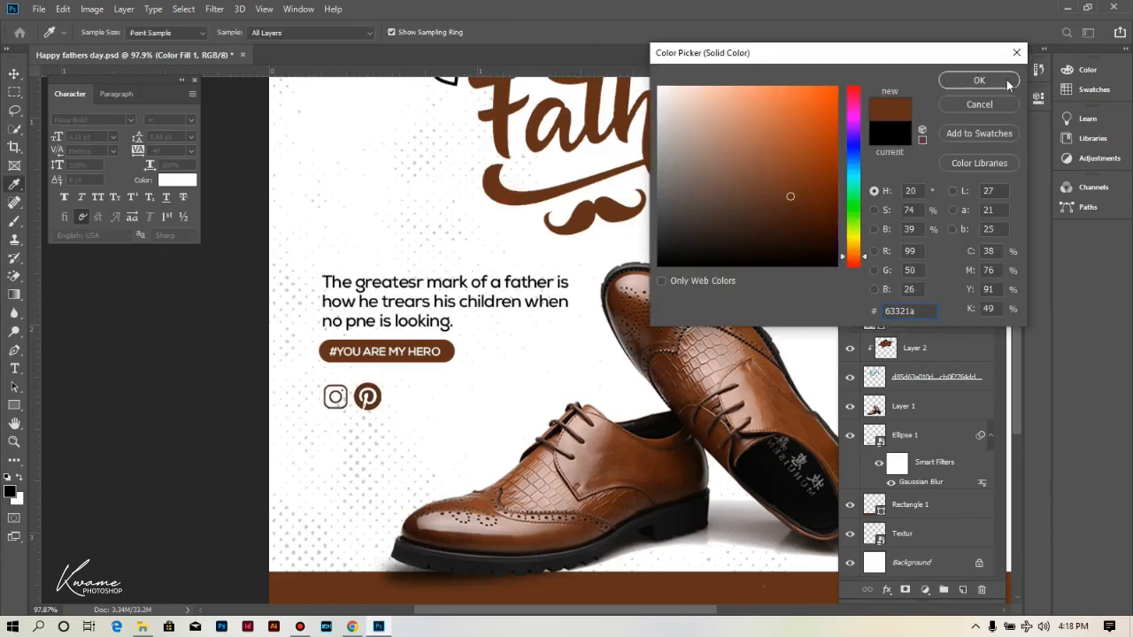
left_click(979, 80)
- Scale the social icon group down to about 85% and position it just beneath the hashtag badge
key("ctrl+t")
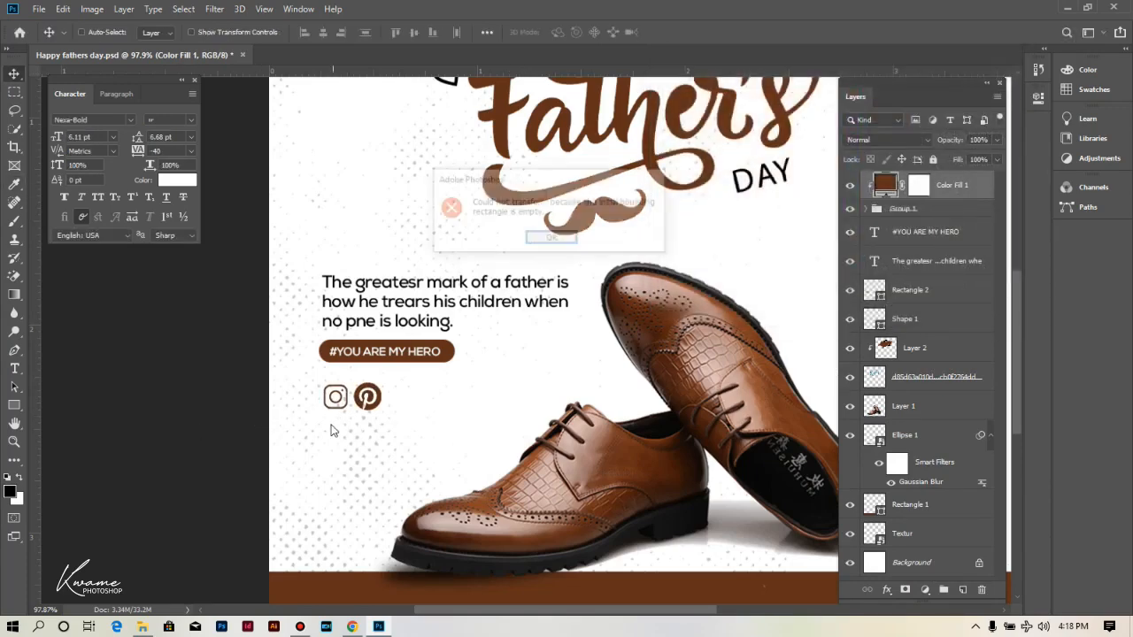
left_click(553, 242)
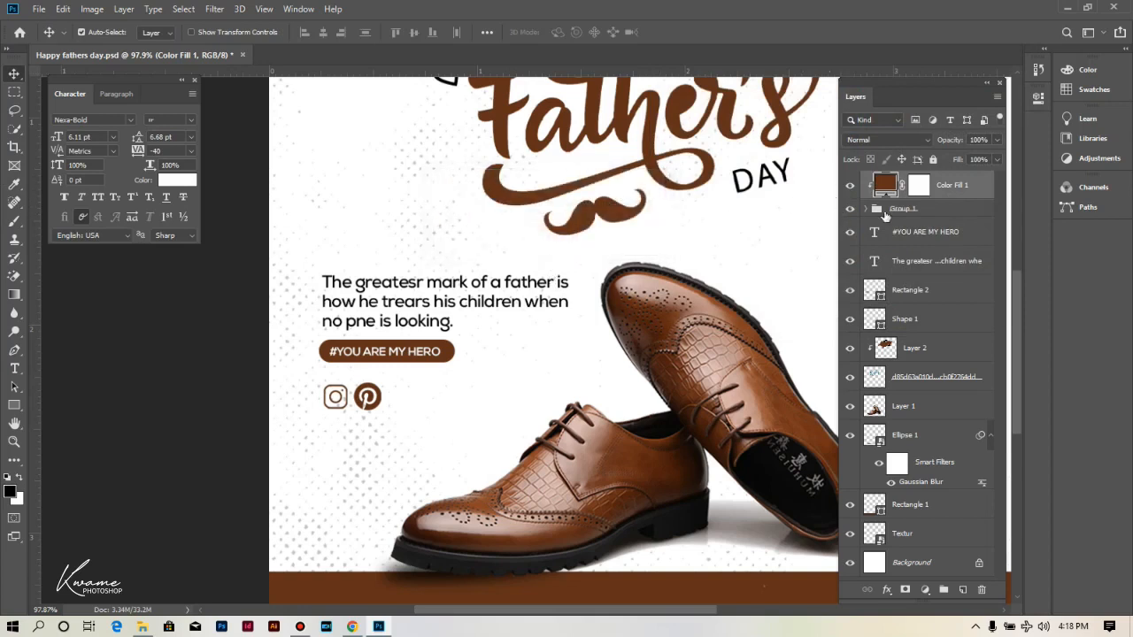
left_click(934, 207)
key("ctrl+t")
left_click_drag(378, 409, 354, 383)
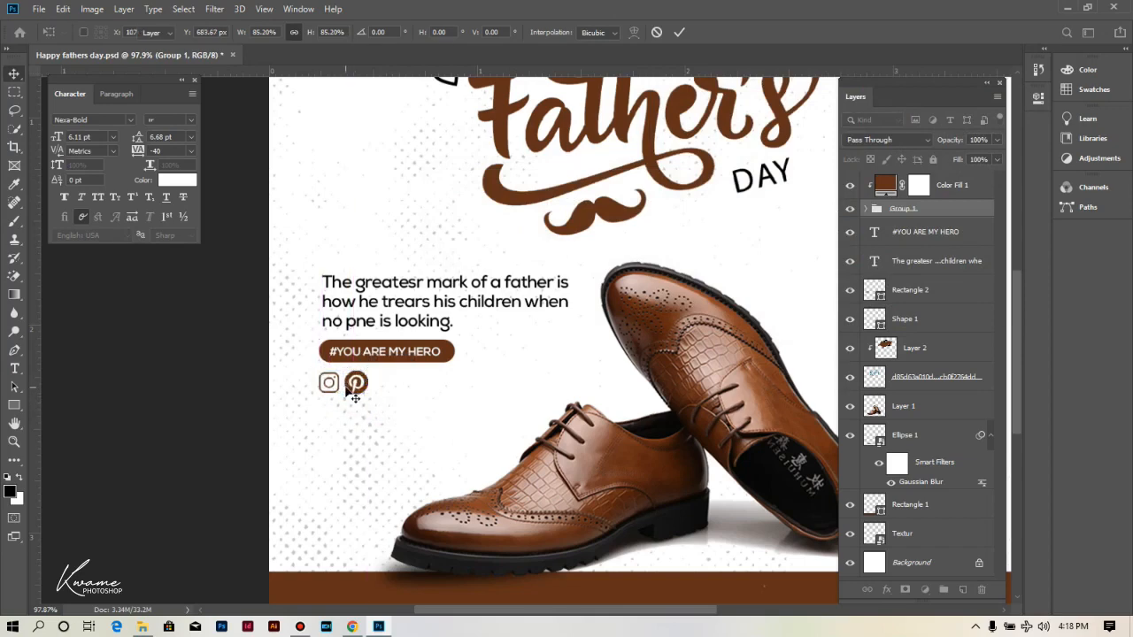
scroll(346, 387, "down", 3)
scroll(346, 388, "up", 2)
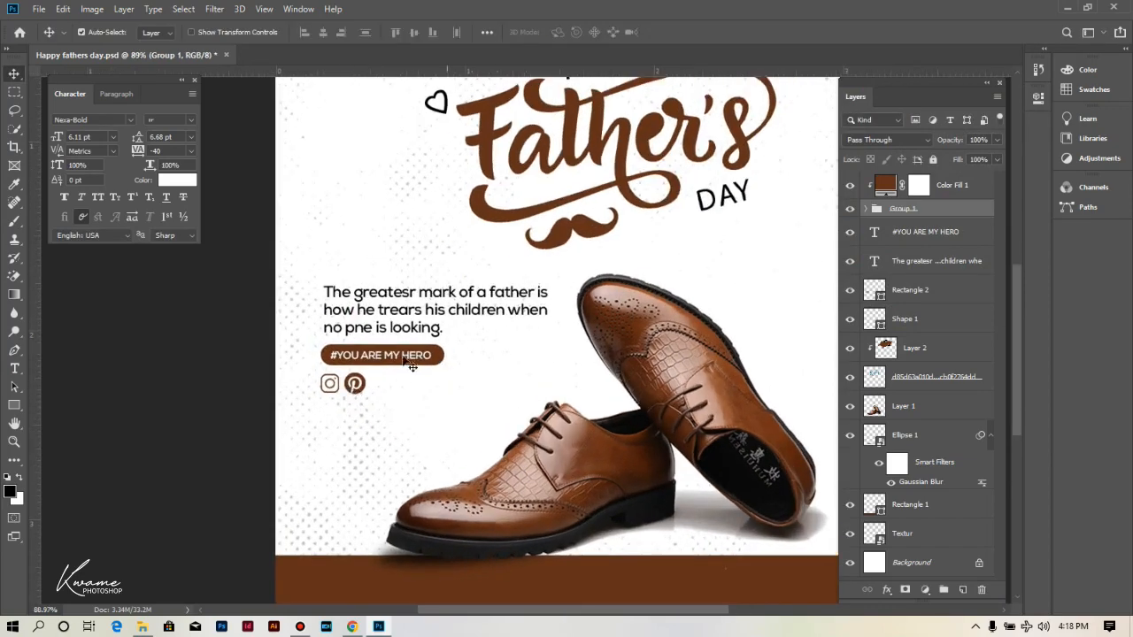
- Add the social handle text kwamephotoshop beside the Pinterest icon inside the icon group, in Nexa-Bold at 6.11 pt
left_click(410, 324)
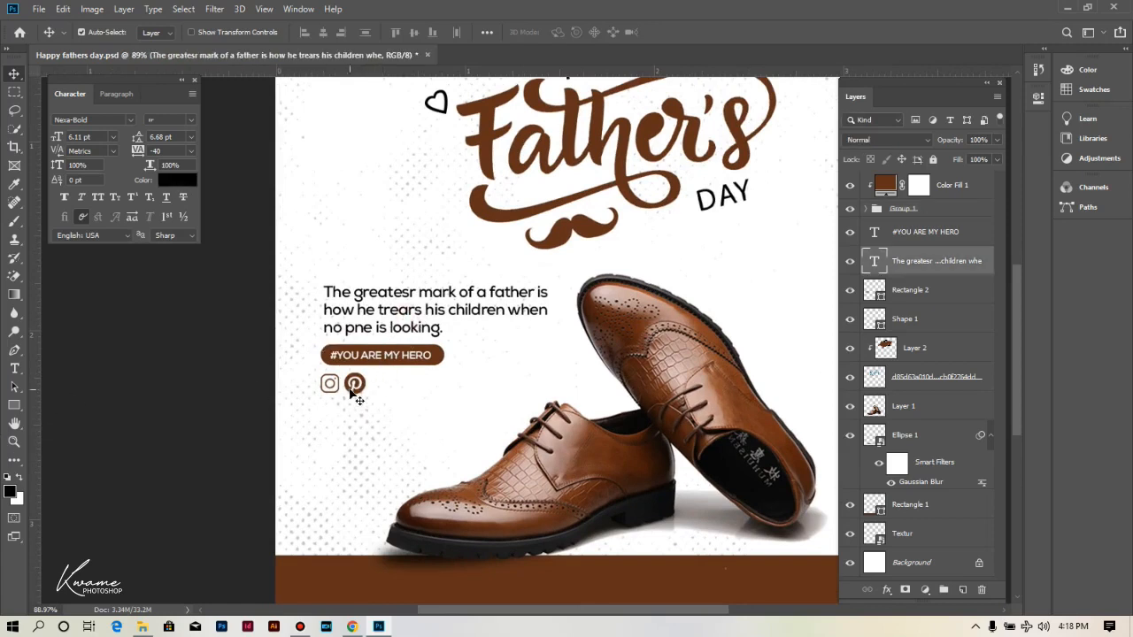
left_click(351, 389)
key("t")
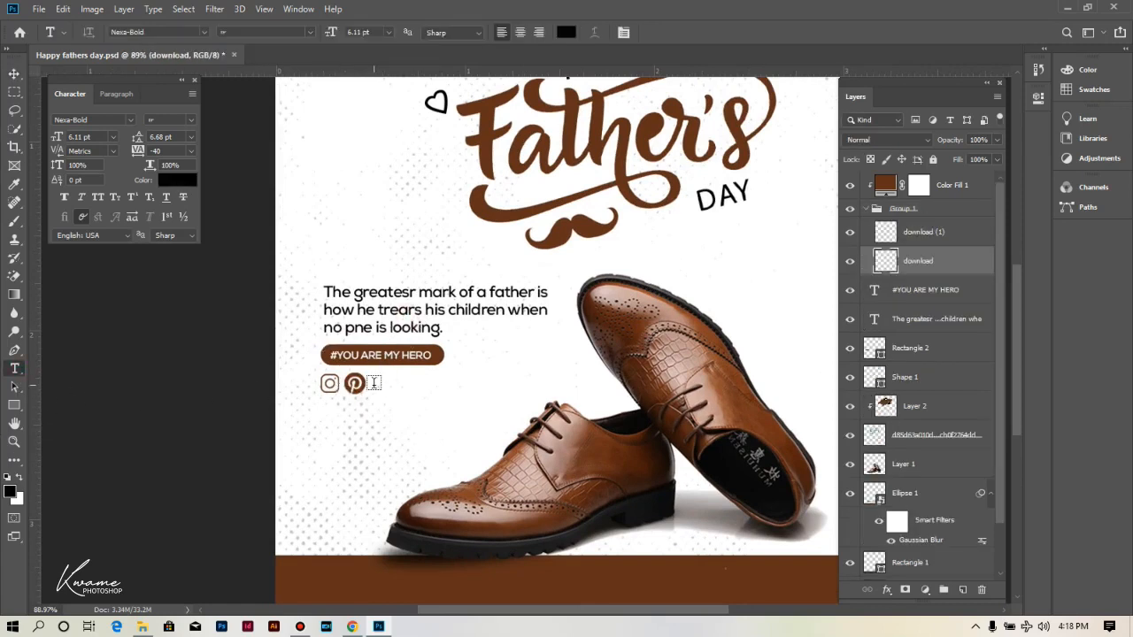
left_click(373, 384)
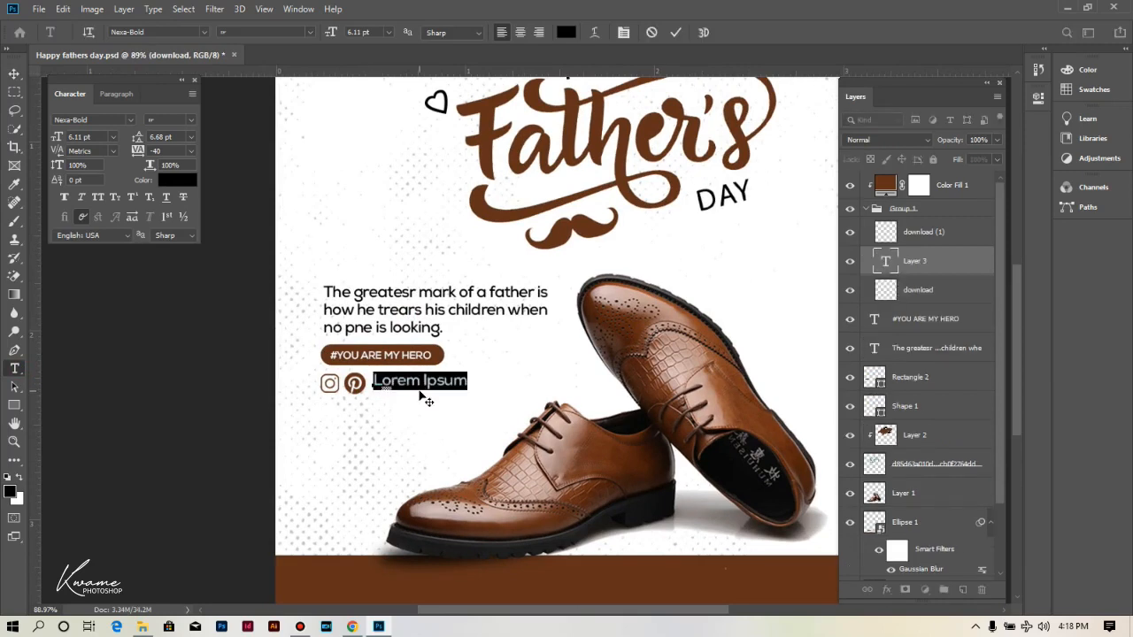
left_click(419, 392)
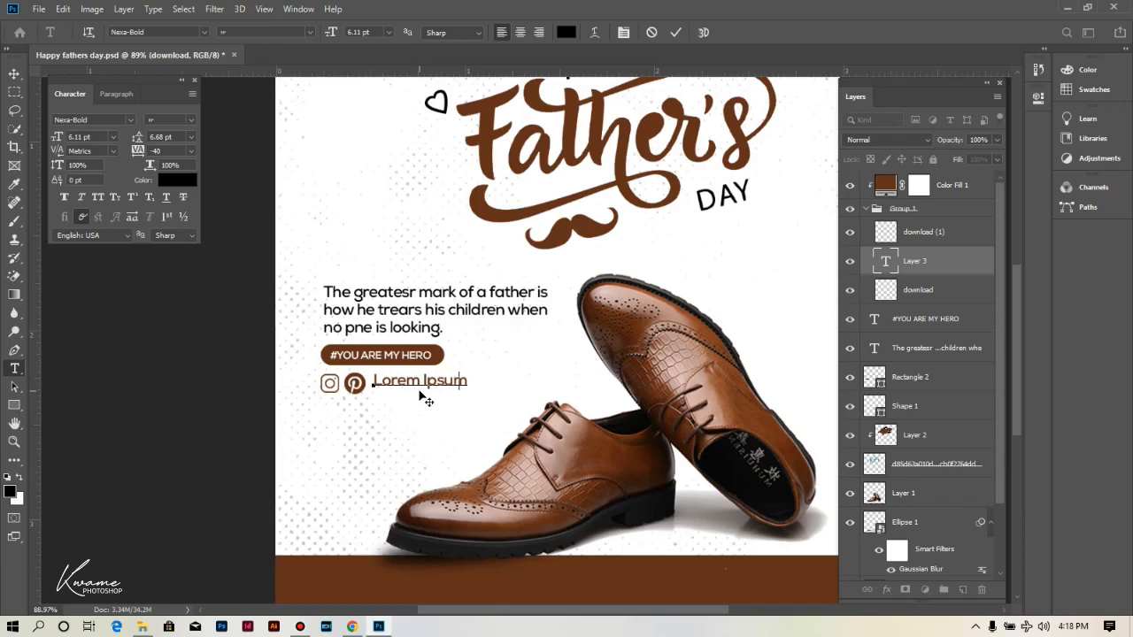
type("kwamephotoshop")
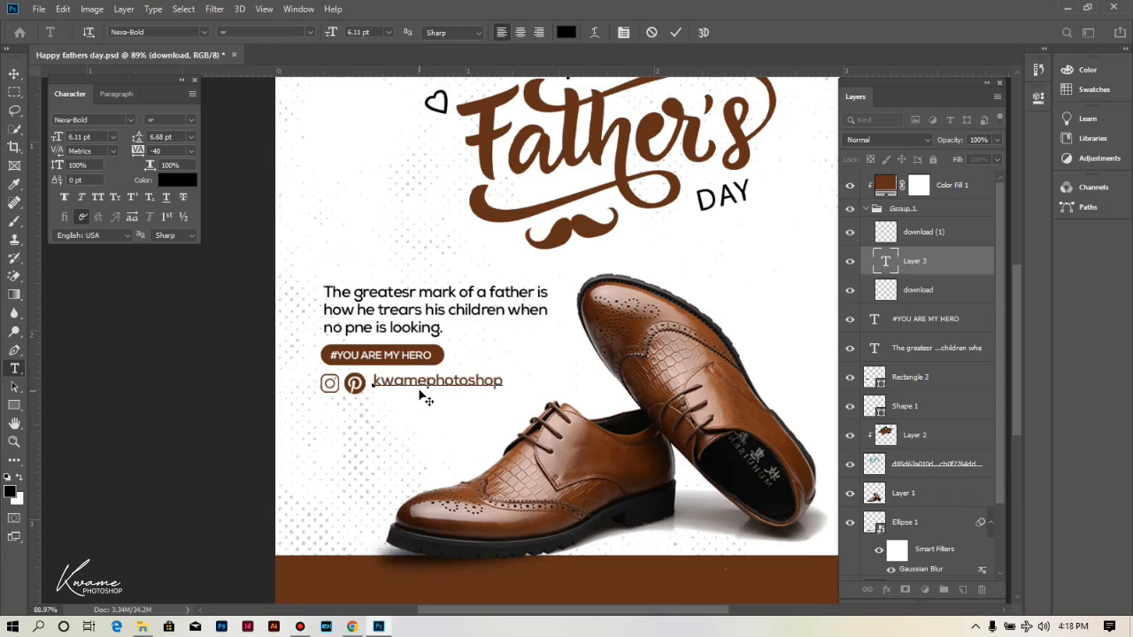
left_click(14, 73)
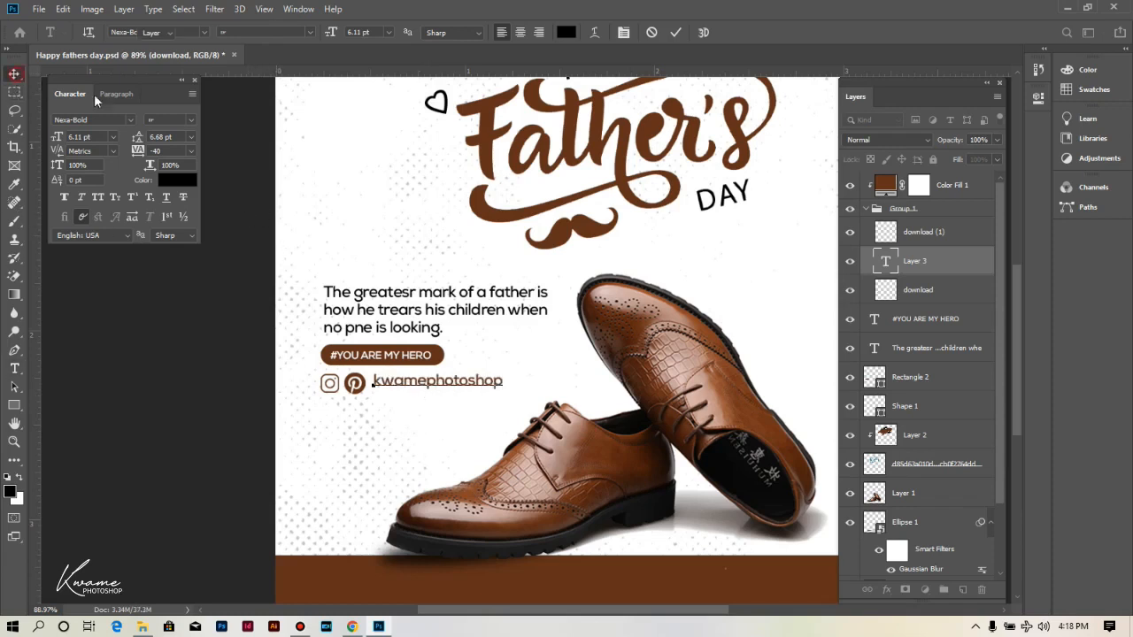
- Align the kwamephotoshop text with the Pinterest icon and scale it down to about 91%
left_click_drag(392, 384, 386, 387)
key("ctrl+0")
key("Up")
key("Up")
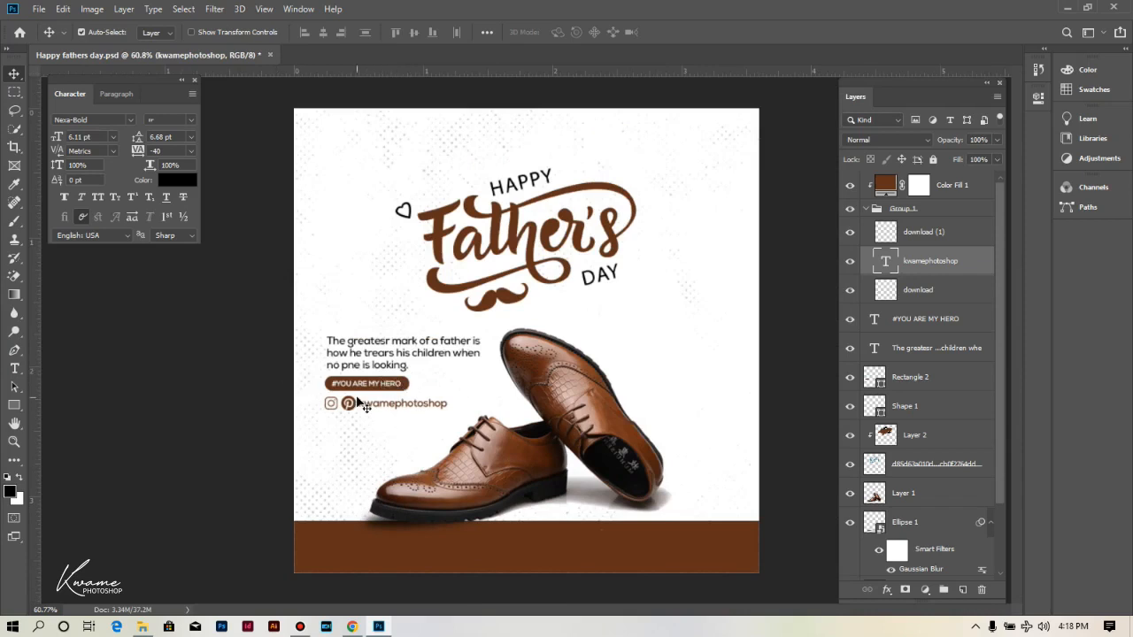
key("ctrl+t")
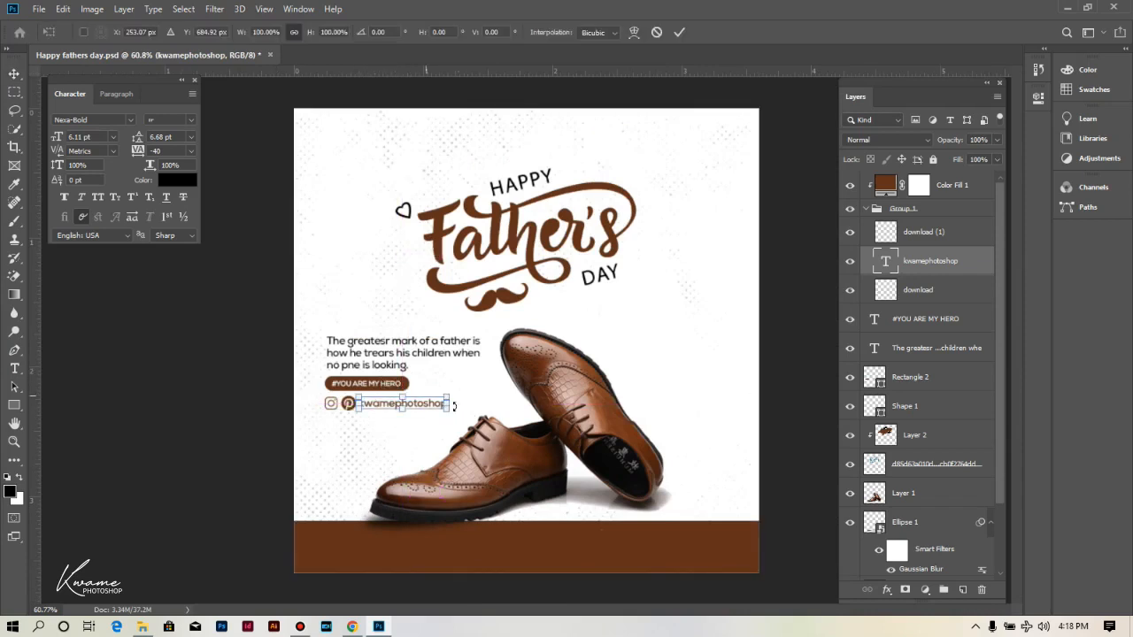
left_click_drag(450, 405, 441, 406)
key("Return")
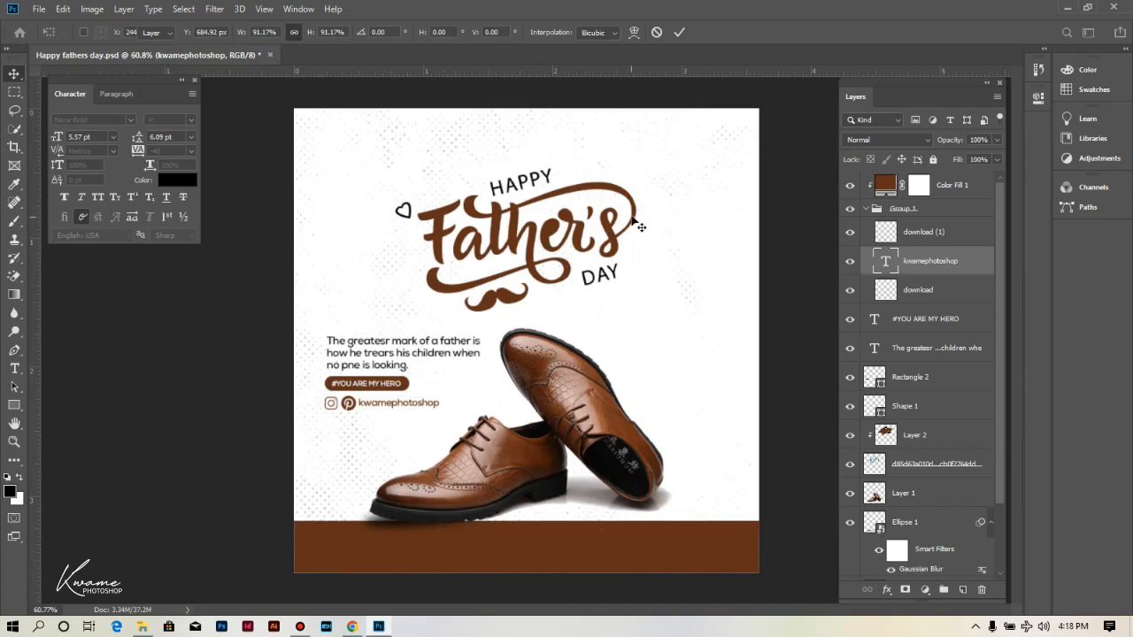
- Hide the recolouring layer clipped to the Father's Day lettering to examine the original colours, and show it again
left_click(539, 238)
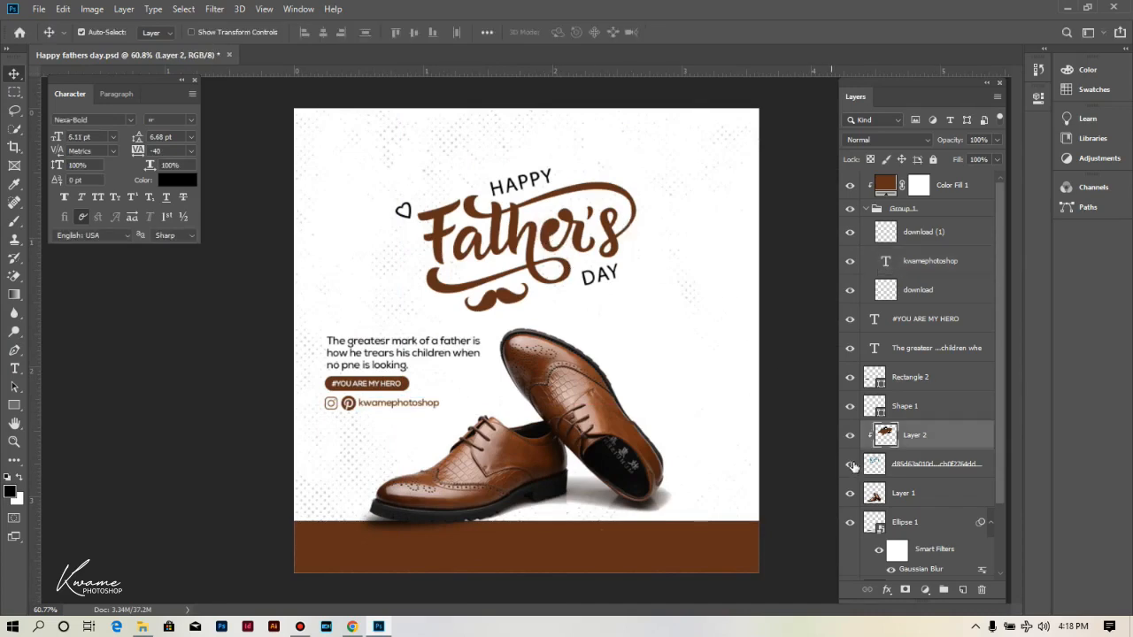
scroll(560, 212, "up", 6)
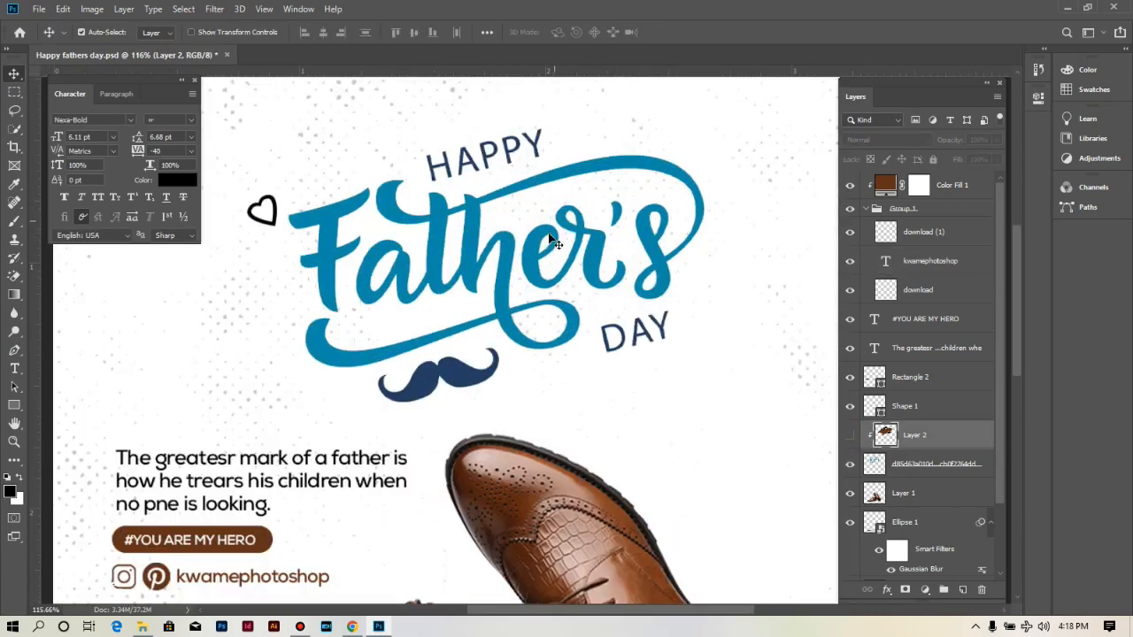
left_click(536, 241)
key("e")
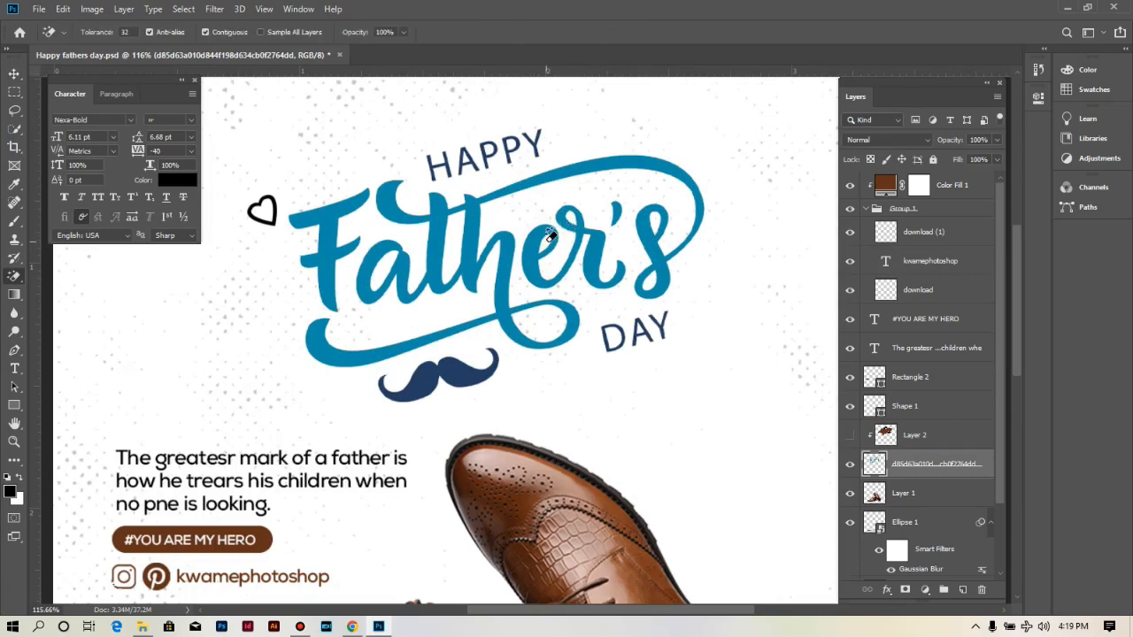
left_click(850, 433)
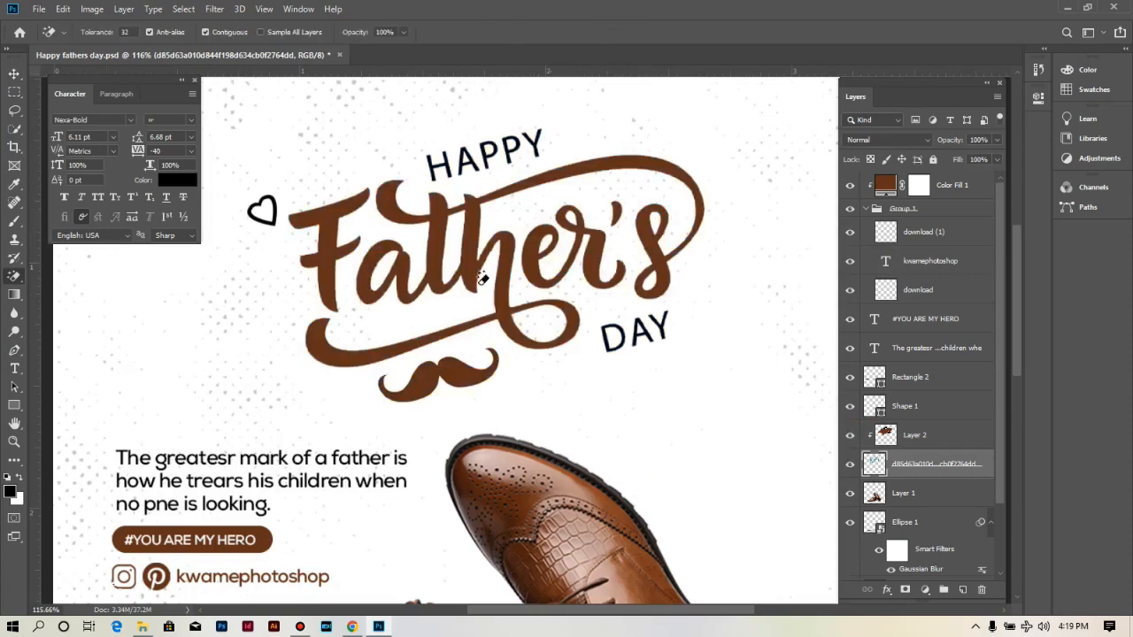
scroll(511, 290, "down", 5)
scroll(397, 375, "up", 4)
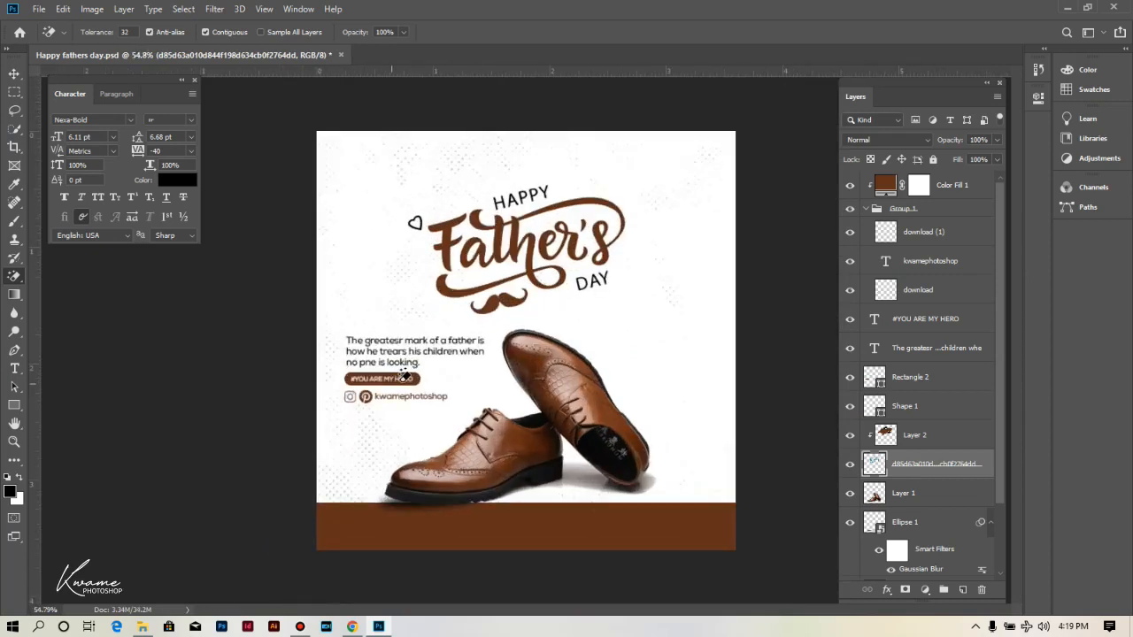
- Duplicate the shoes layer, rotate the copy about 21.6° counter-clockwise and place it partly off the flyer's upper-left edge
left_click(14, 73)
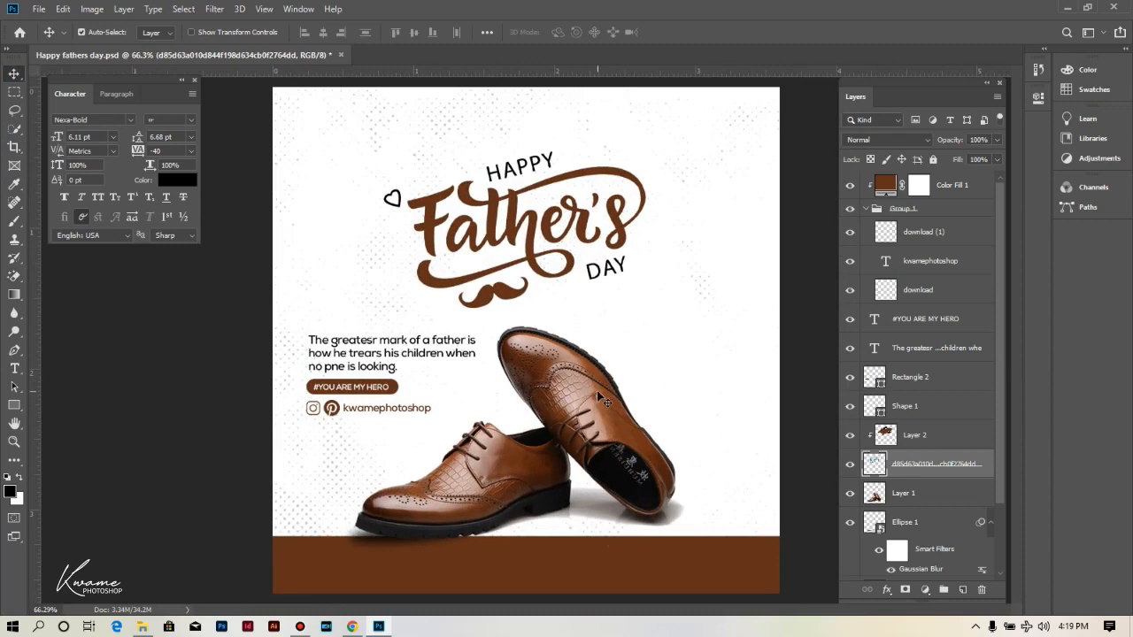
left_click(570, 386)
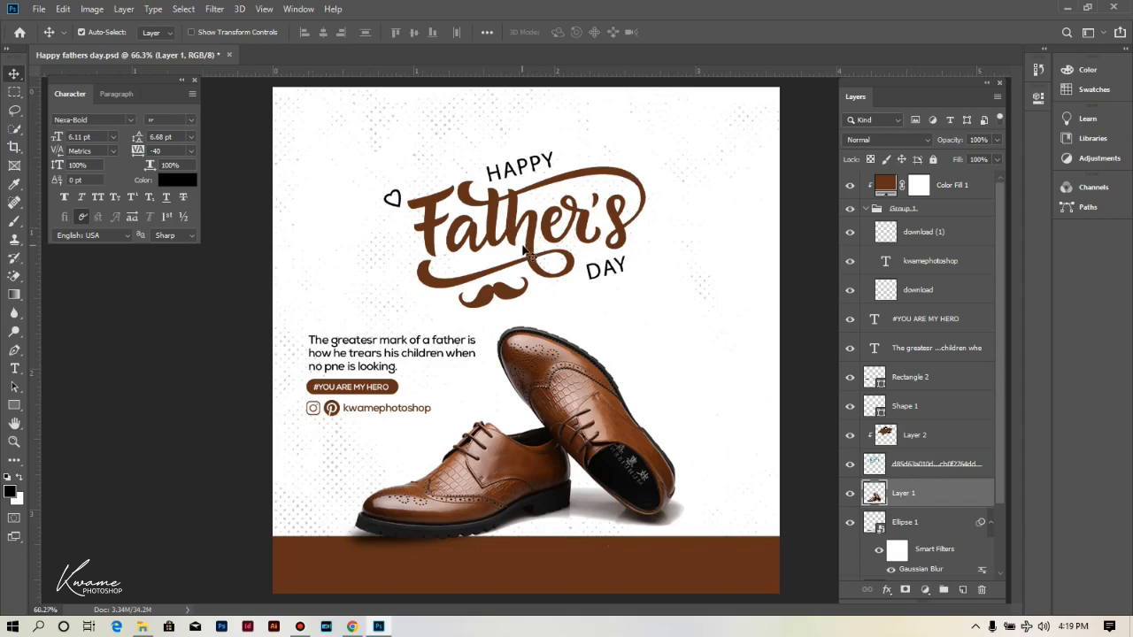
scroll(525, 251, "down", 2)
left_click_drag(547, 312, 497, 33)
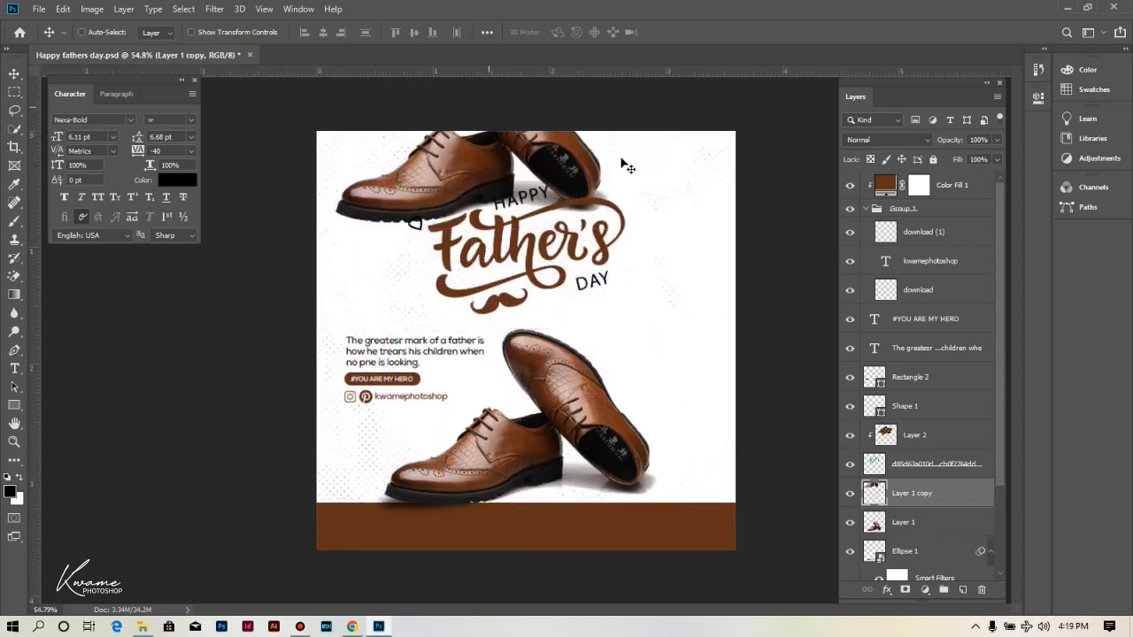
key("ctrl+t")
left_click_drag(640, 232, 663, 172)
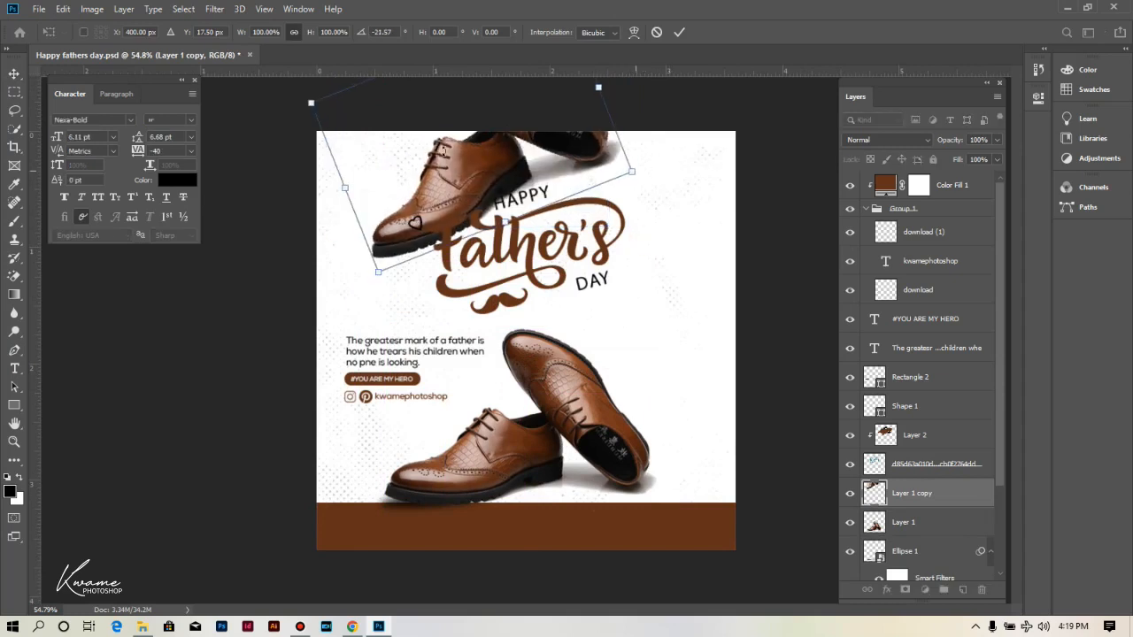
left_click_drag(483, 178, 417, 142)
key("Return")
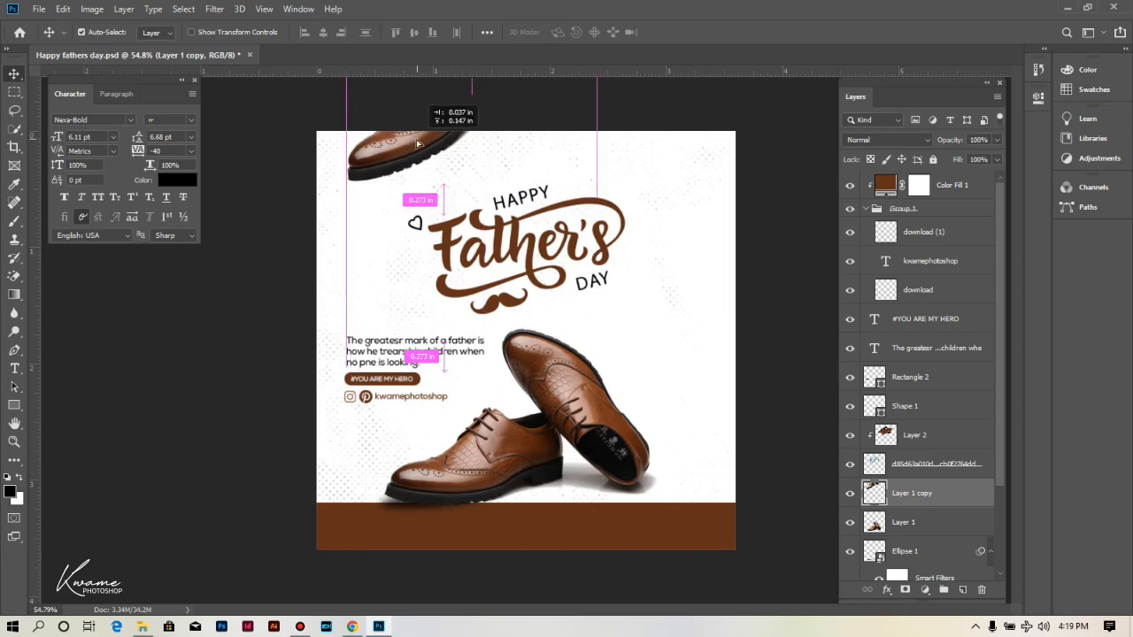
- Apply a Motion Blur with angle 0° and distance 120 pixels to the shoe copy
left_click(214, 9)
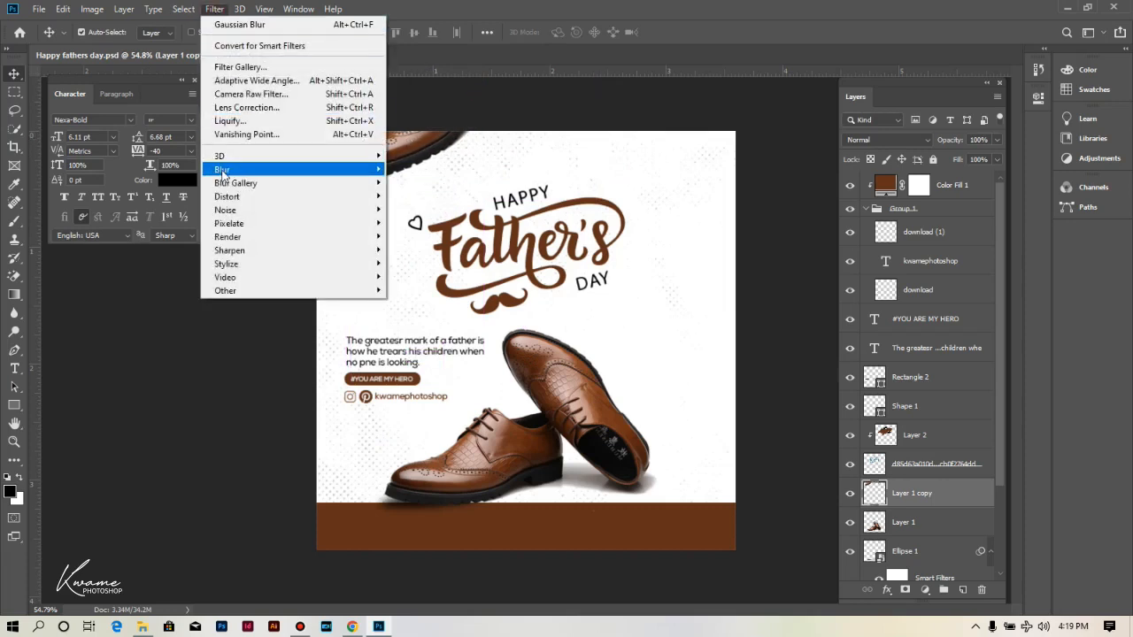
mouse_move(223, 173)
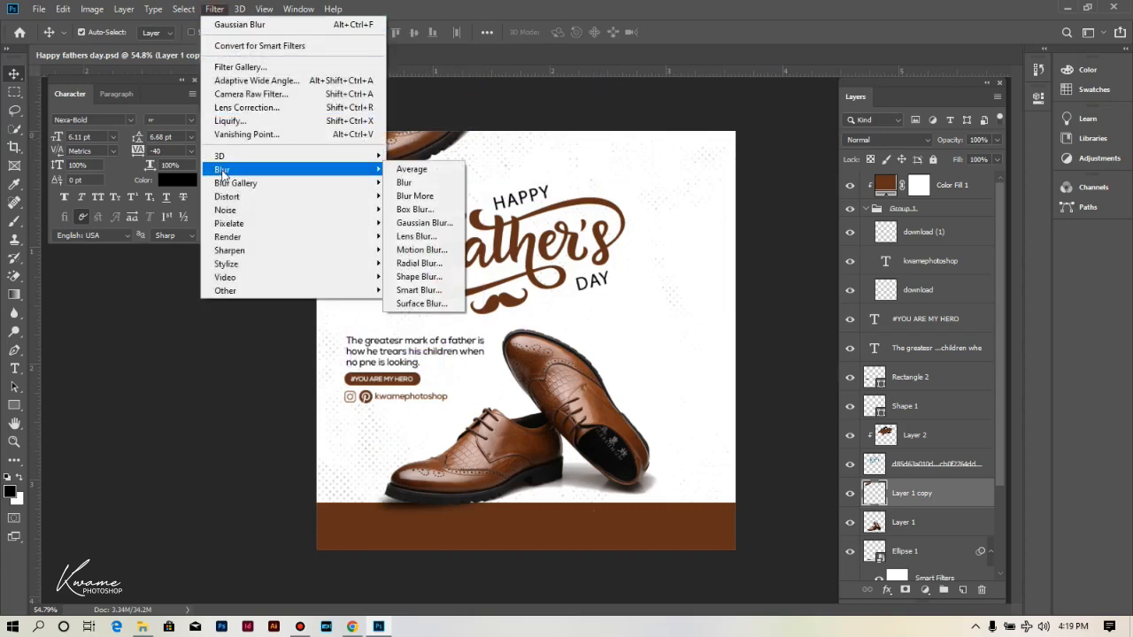
left_click(423, 250)
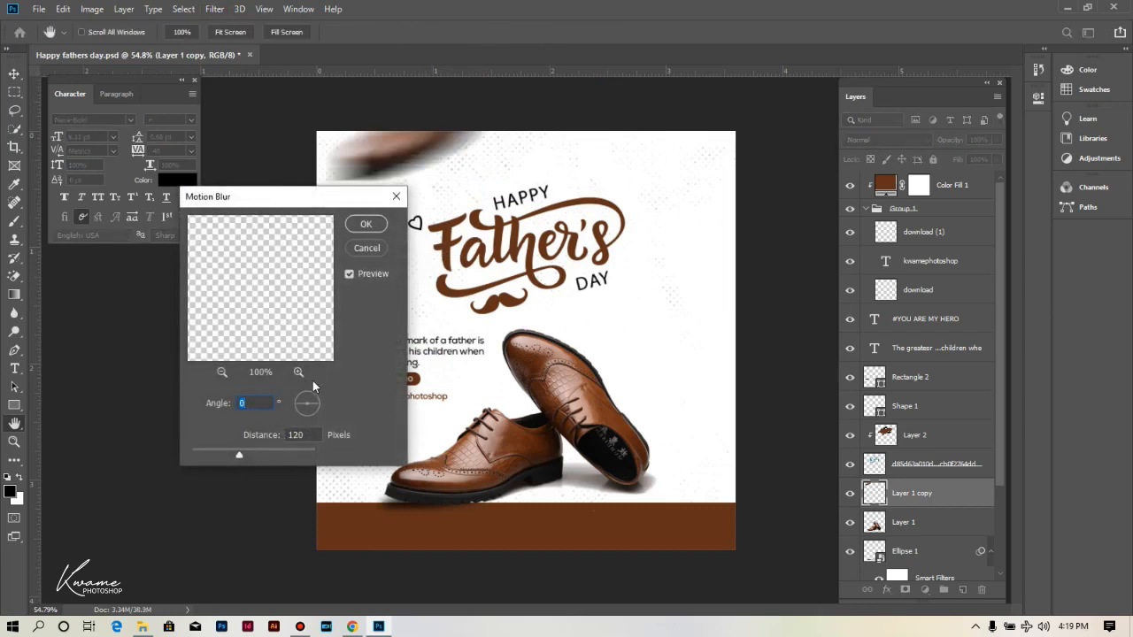
left_click(366, 224)
- Duplicate the blurred shoes, flip the copy horizontally and place it partly off the flyer's right edge
left_click_drag(379, 148, 679, 346)
key("ctrl+t")
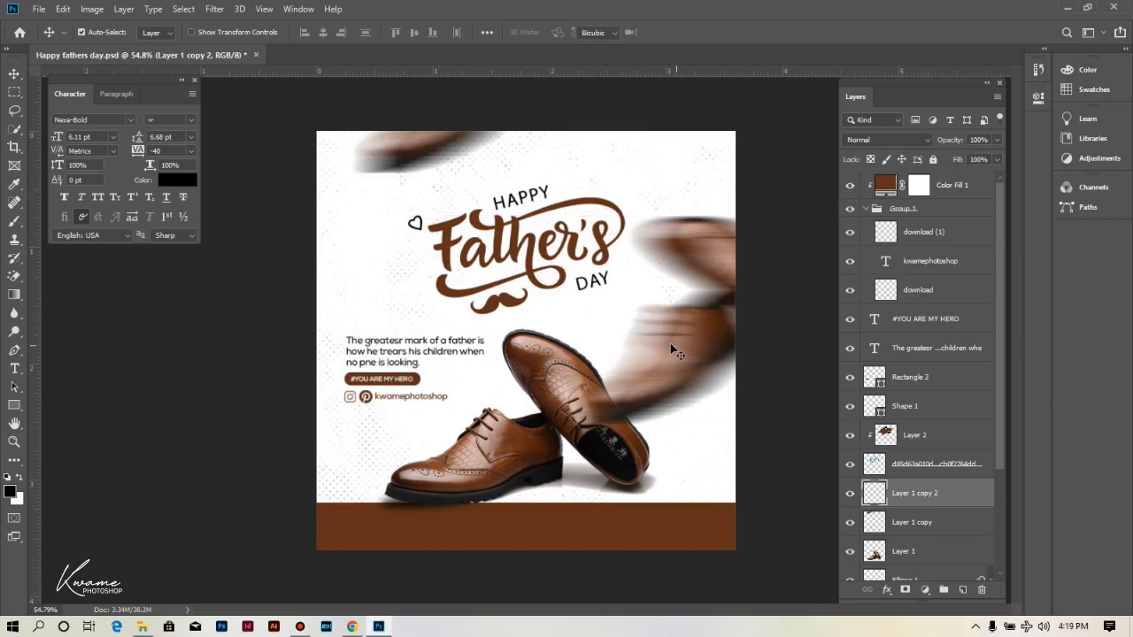
right_click(670, 342)
left_click(699, 521)
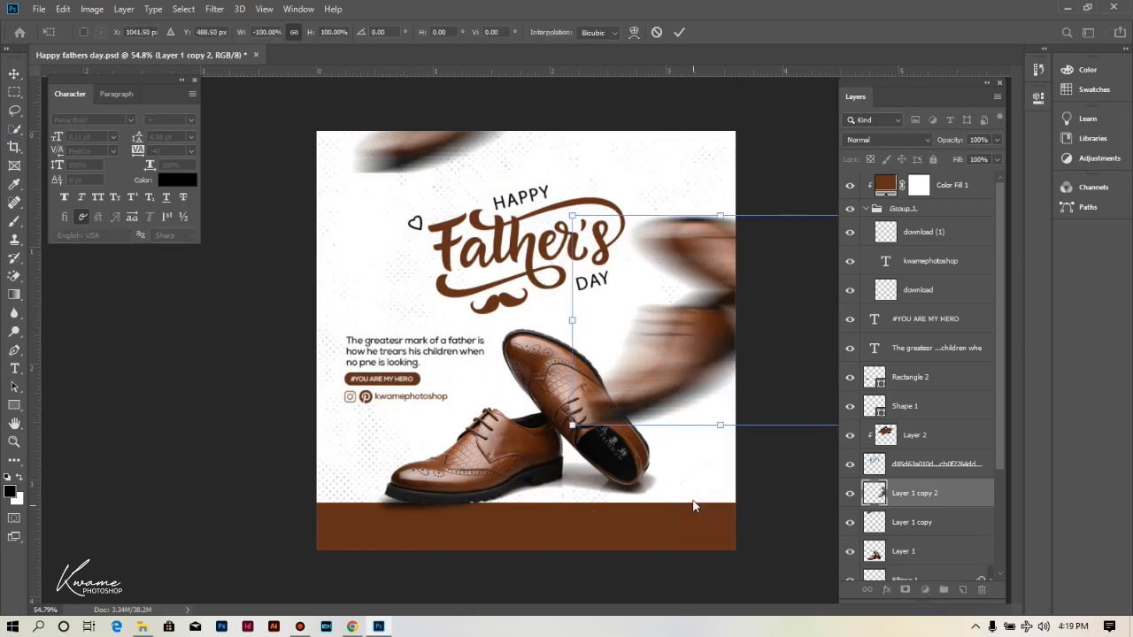
left_click_drag(699, 354, 774, 395)
key("Return")
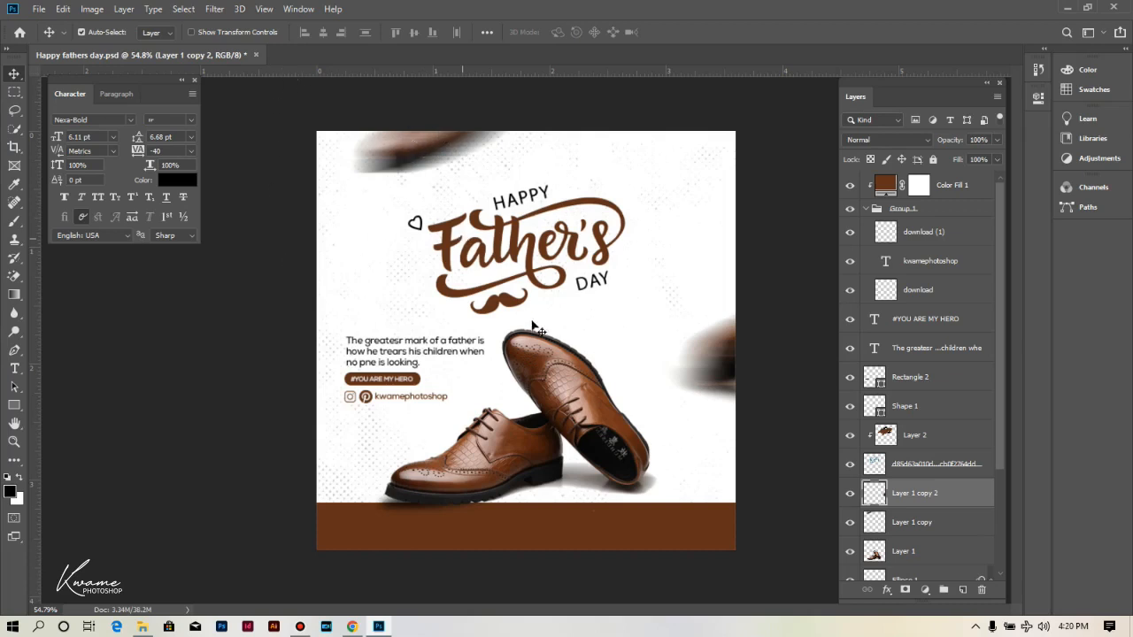
- Scale the upper-left blurred shoe to about 80% and nudge both blurred shoes at the flyer's edges
key("alt+bracketleft")
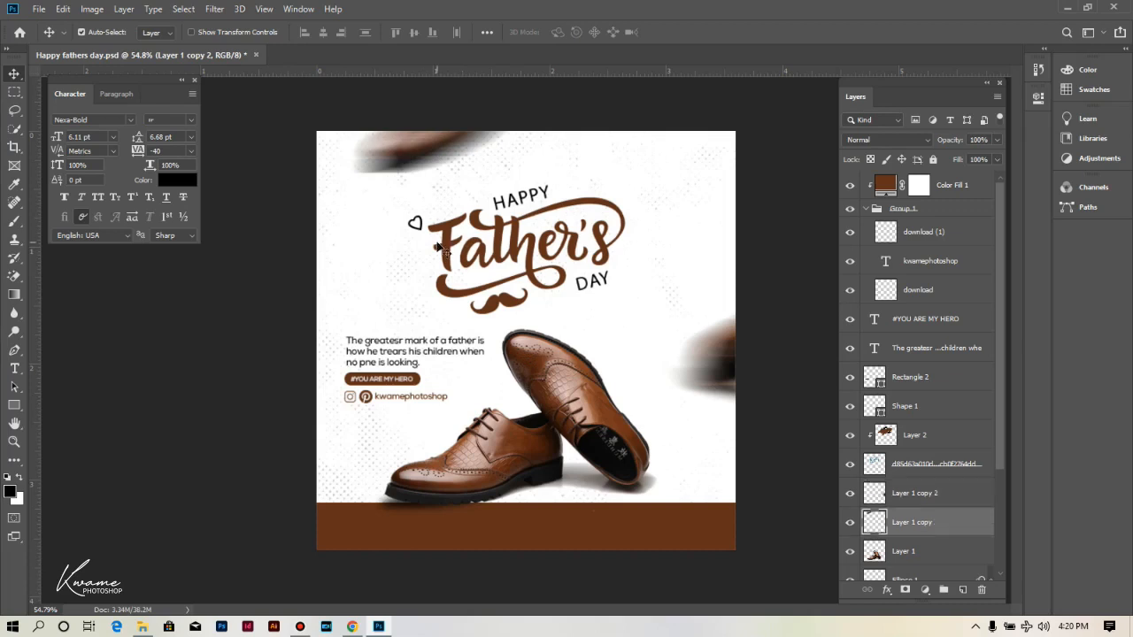
key("ctrl+t")
left_click_drag(504, 171, 448, 157)
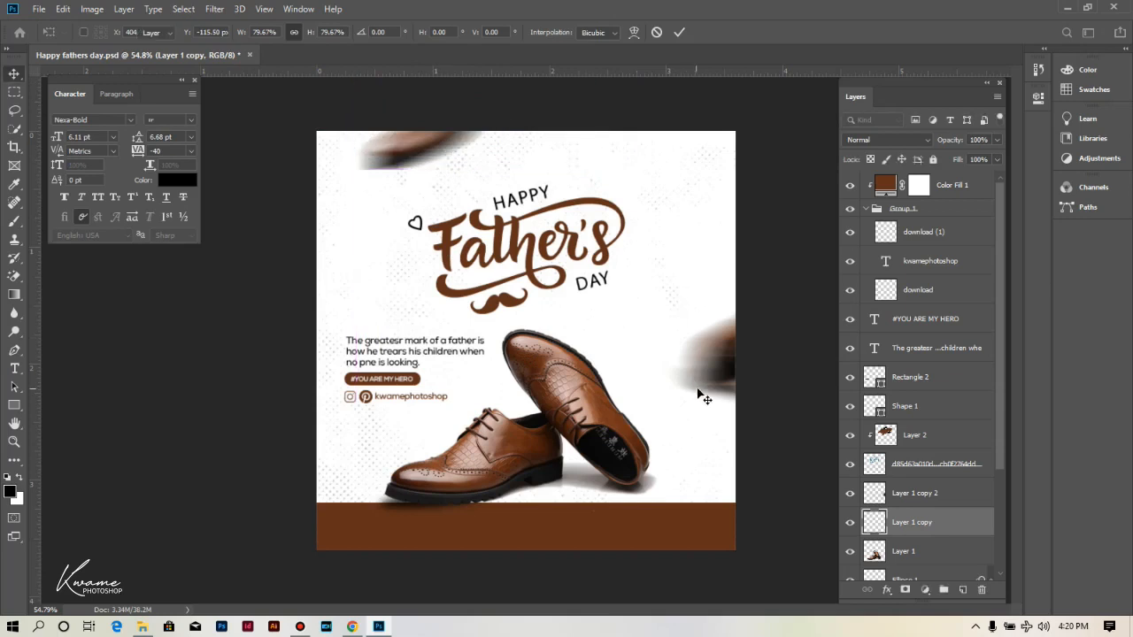
key("Return")
key("alt+bracketright")
left_click_drag(710, 375, 710, 380)
left_click_drag(394, 139, 370, 153)
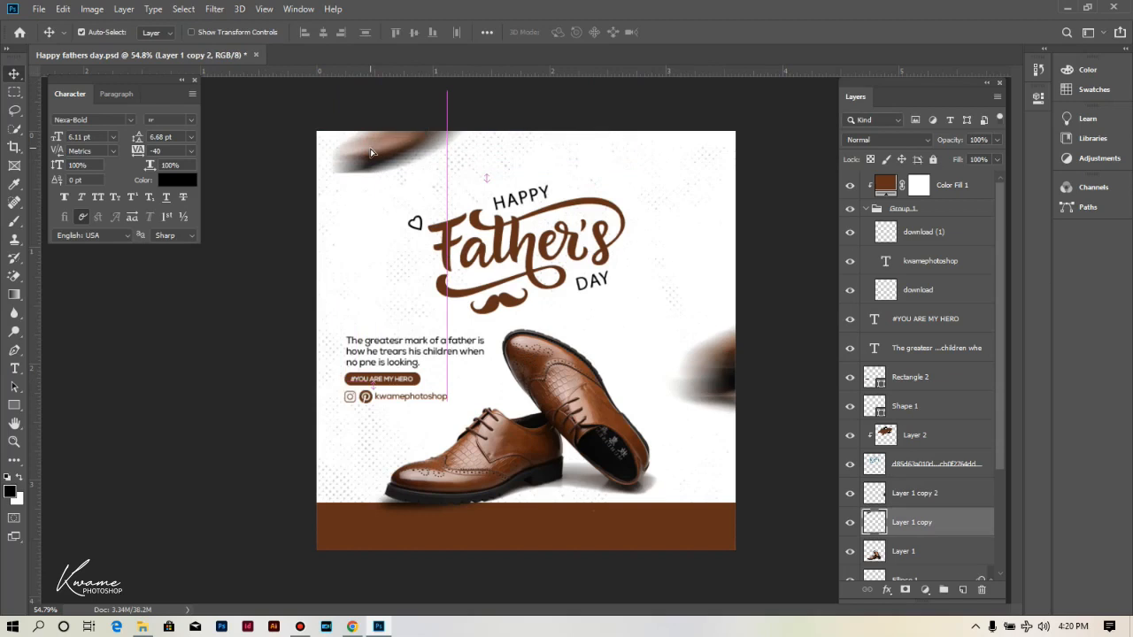
- Rotate the upper-left blurred shoe slightly counter-clockwise and fine-tune the positions of both blurred shoes
key("ctrl+t")
left_click_drag(567, 173, 579, 156)
key("Return")
left_click_drag(386, 157, 388, 154)
key("Return")
left_click_drag(717, 352, 713, 354)
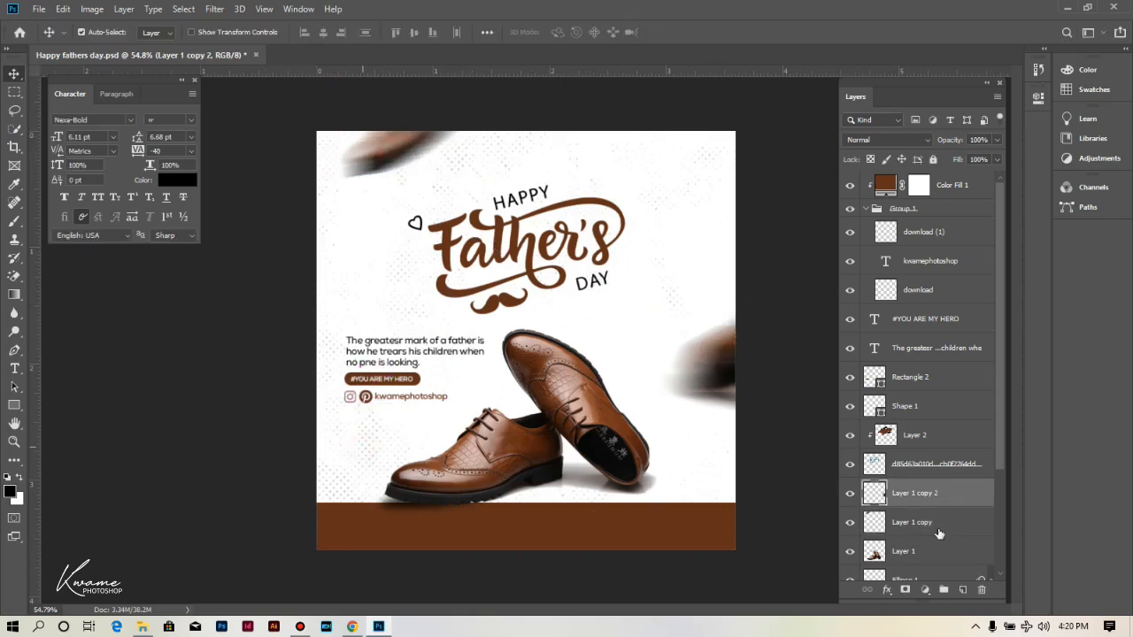
- Enlarge the background texture proportionally to about 30% scale and shift it to cover the flyer
scroll(938, 533, "down", 1)
scroll(938, 533, "down", 3)
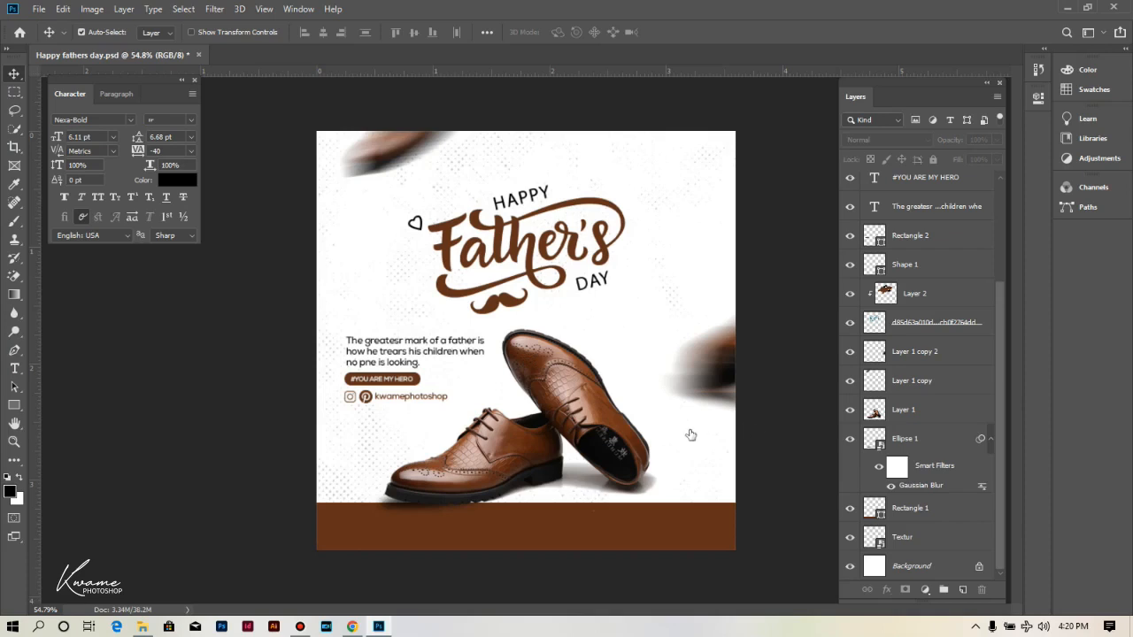
left_click(403, 425)
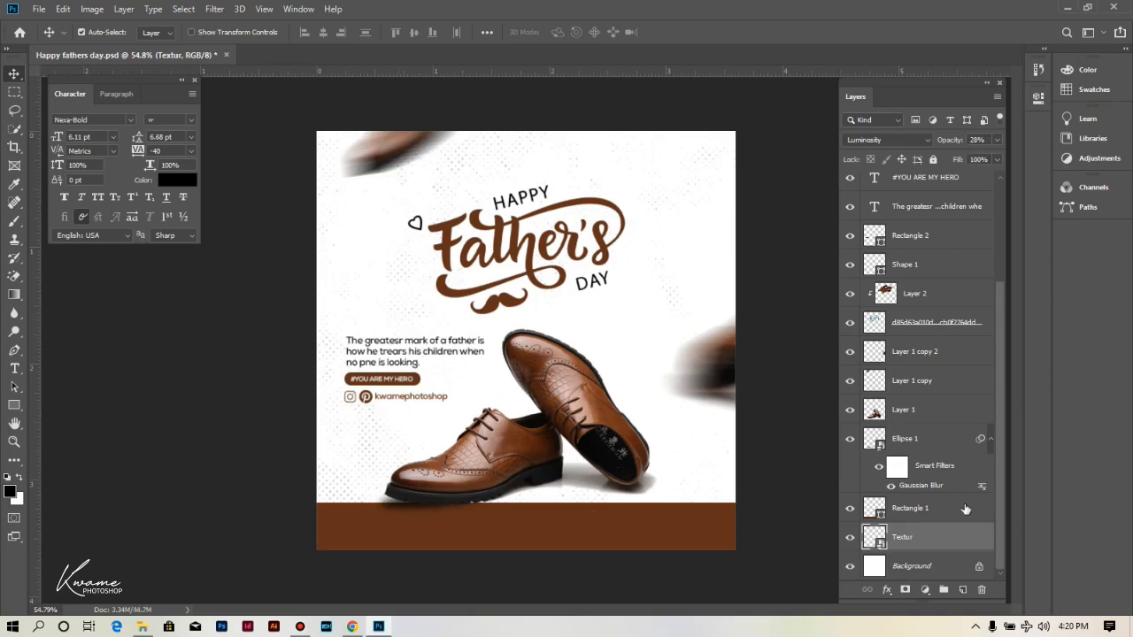
key("ctrl+t")
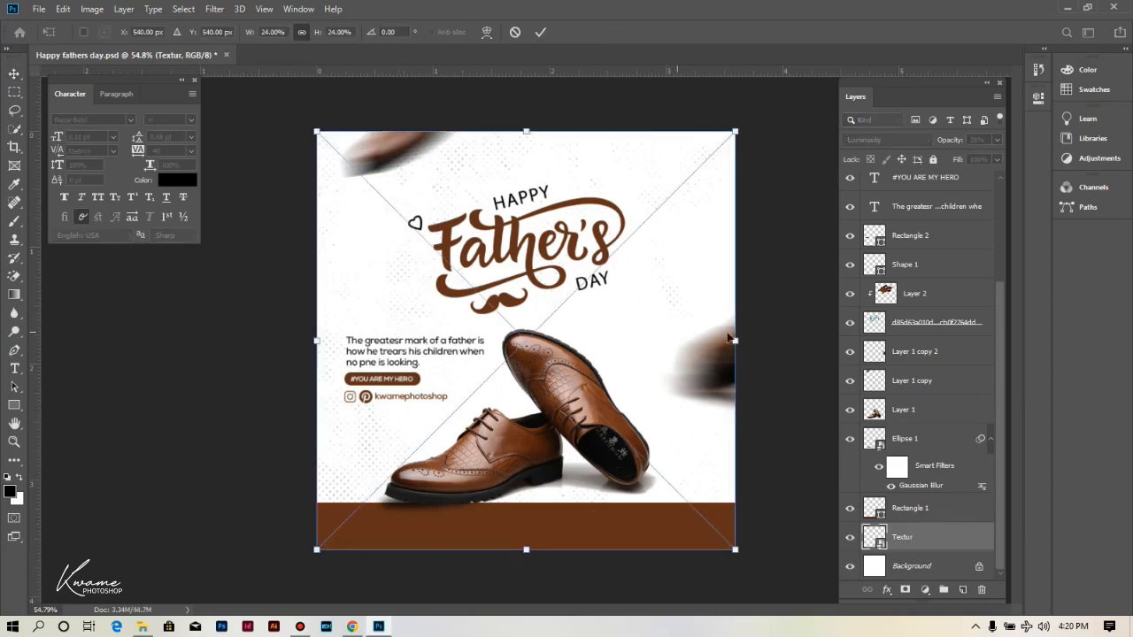
left_click_drag(740, 340, 839, 341)
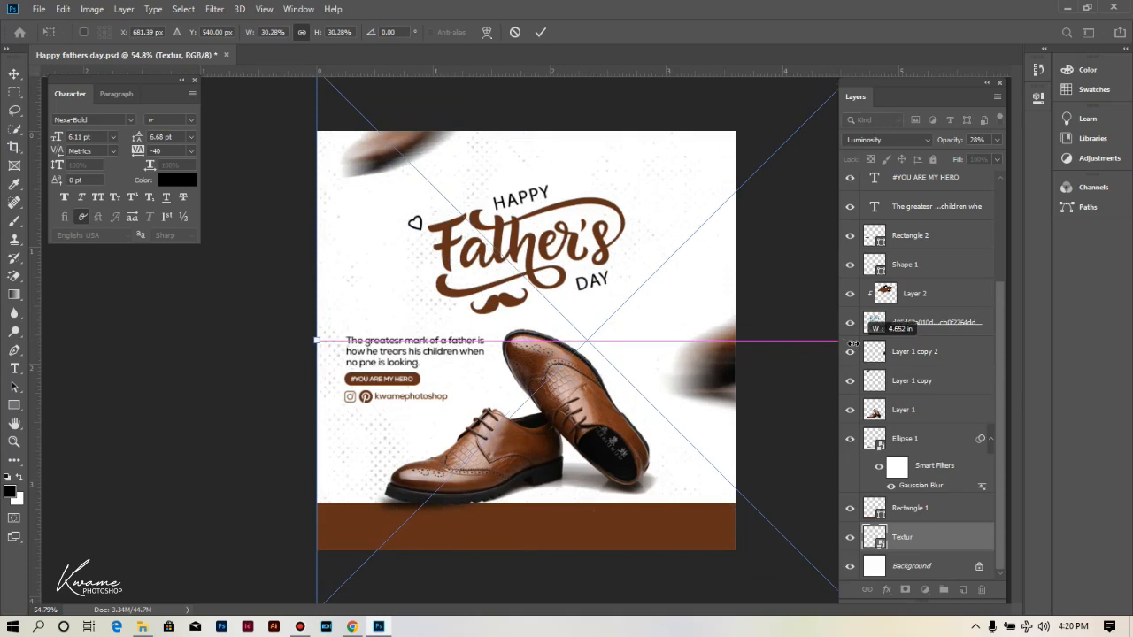
left_click_drag(644, 332, 589, 322)
key("Return")
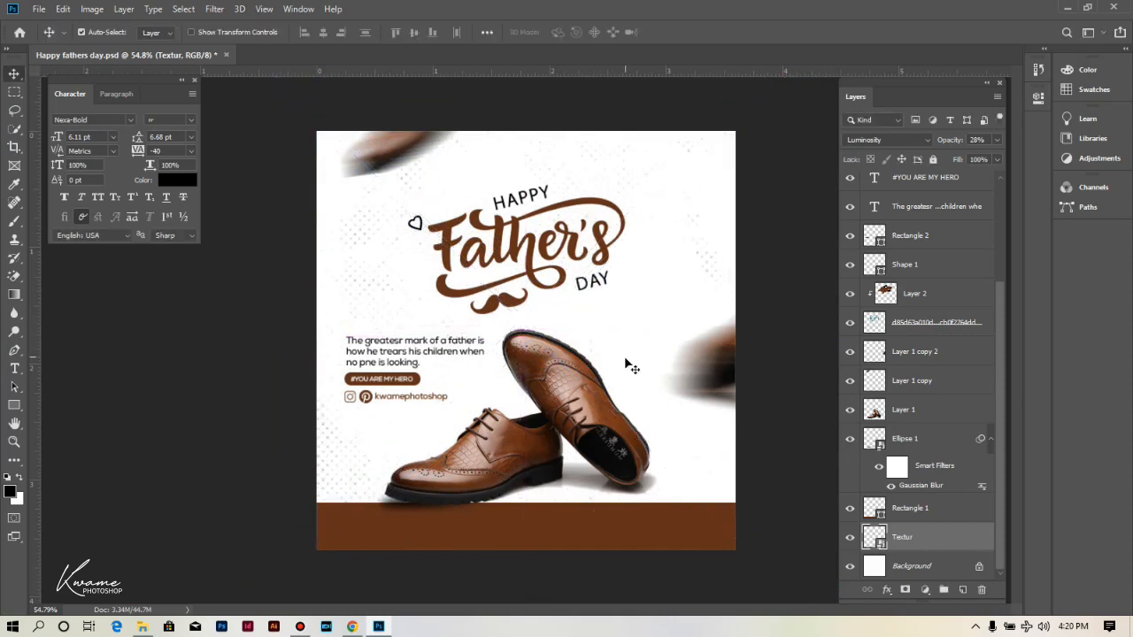
- Add a Pattern Overlay with the diagonal line pattern to the brown bottom bar, using the Multiply blend mode
left_click(615, 531)
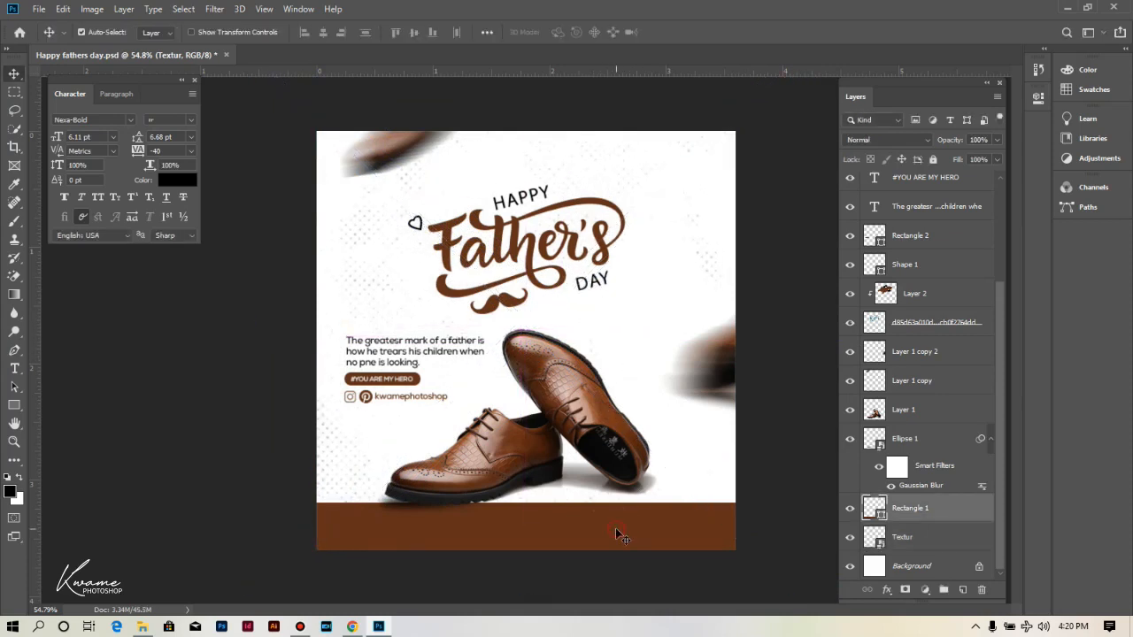
double_click(955, 507)
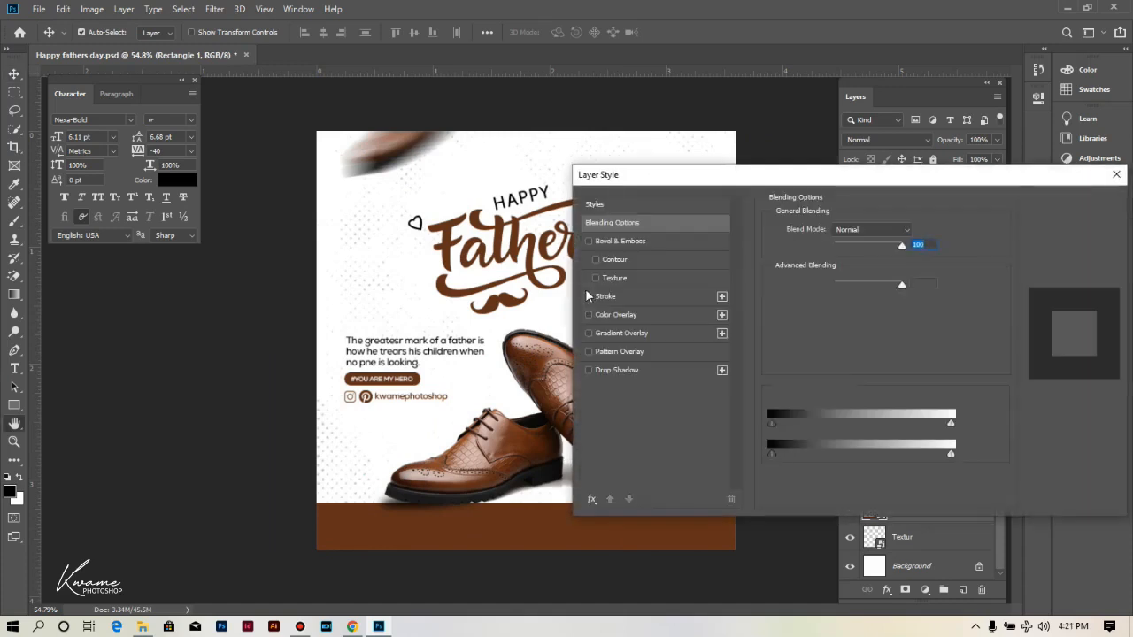
left_click(605, 354)
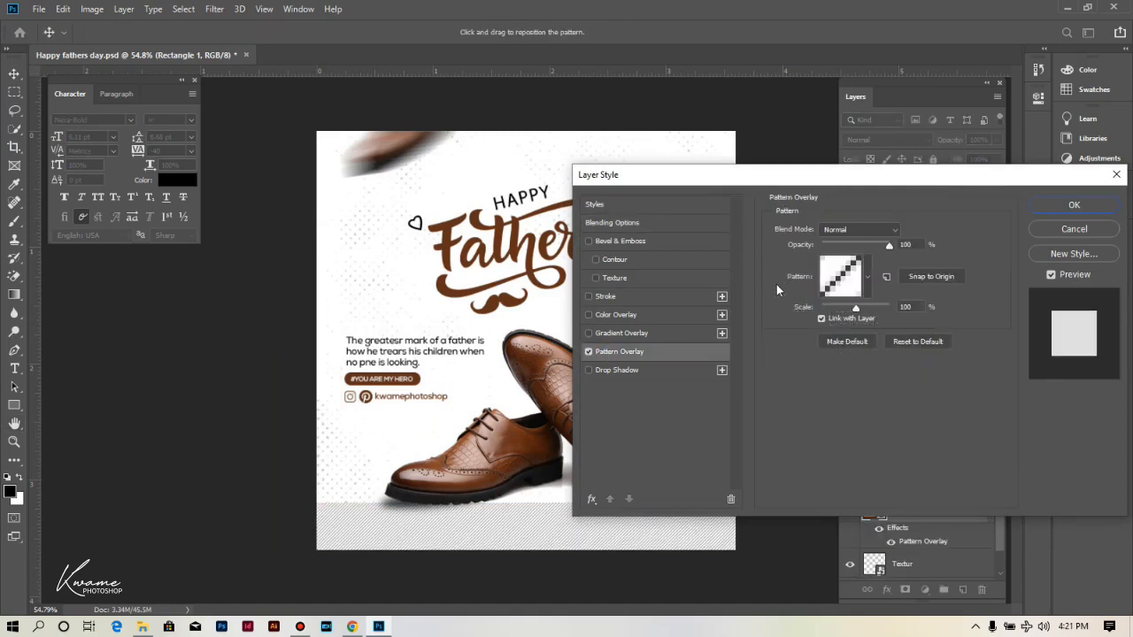
left_click(843, 231)
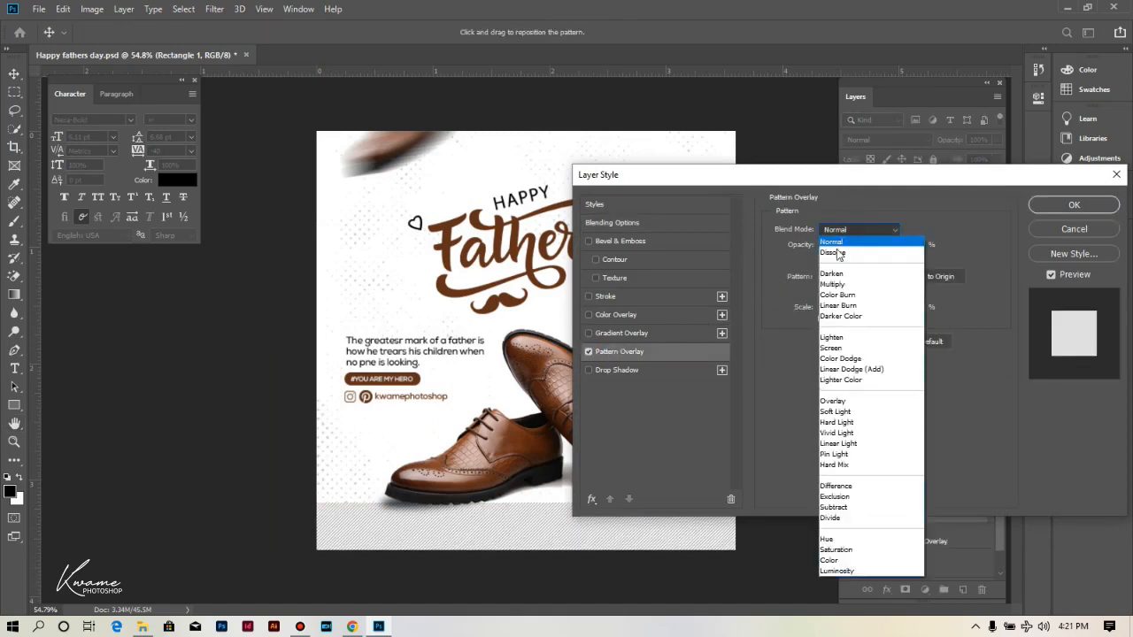
left_click(832, 292)
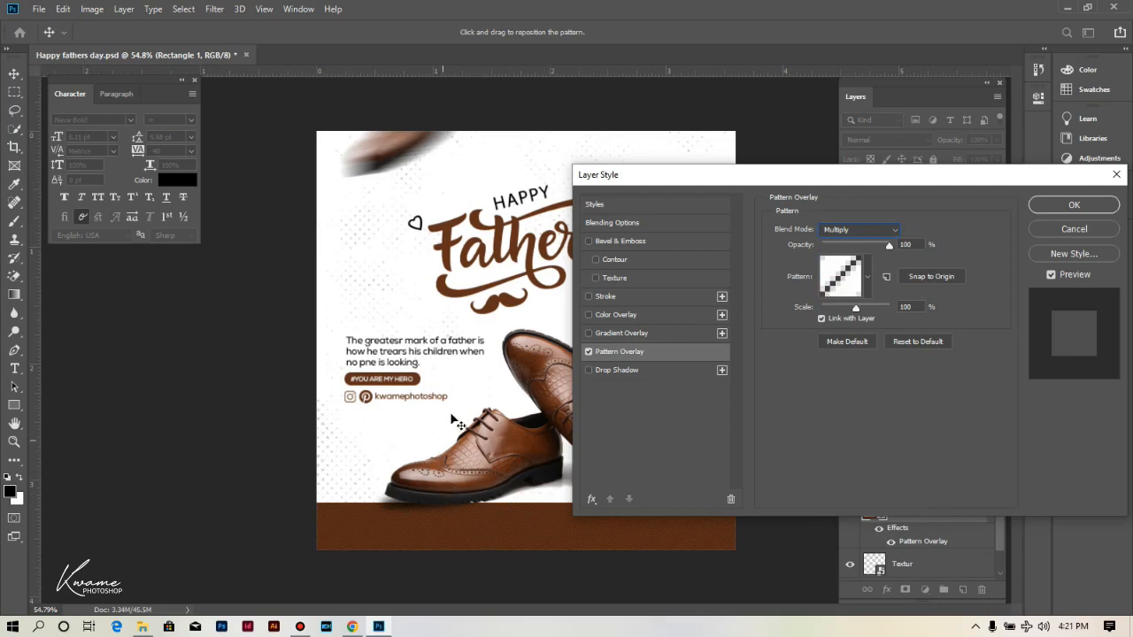
left_click(1073, 205)
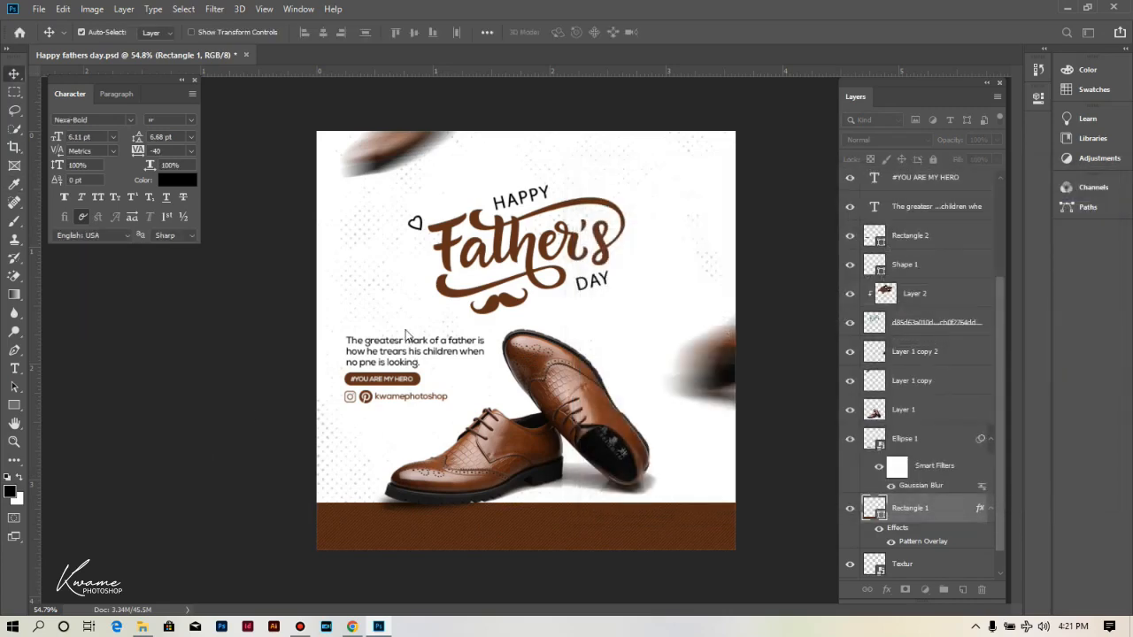
- Nudge the main shoes slightly left and adjust the position of their blurred shadow beneath
scroll(425, 357, "down", 1)
scroll(424, 356, "up", 1)
left_click_drag(478, 450, 473, 449)
left_click_drag(410, 478, 417, 473)
scroll(593, 334, "down", 1)
scroll(545, 409, "up", 2)
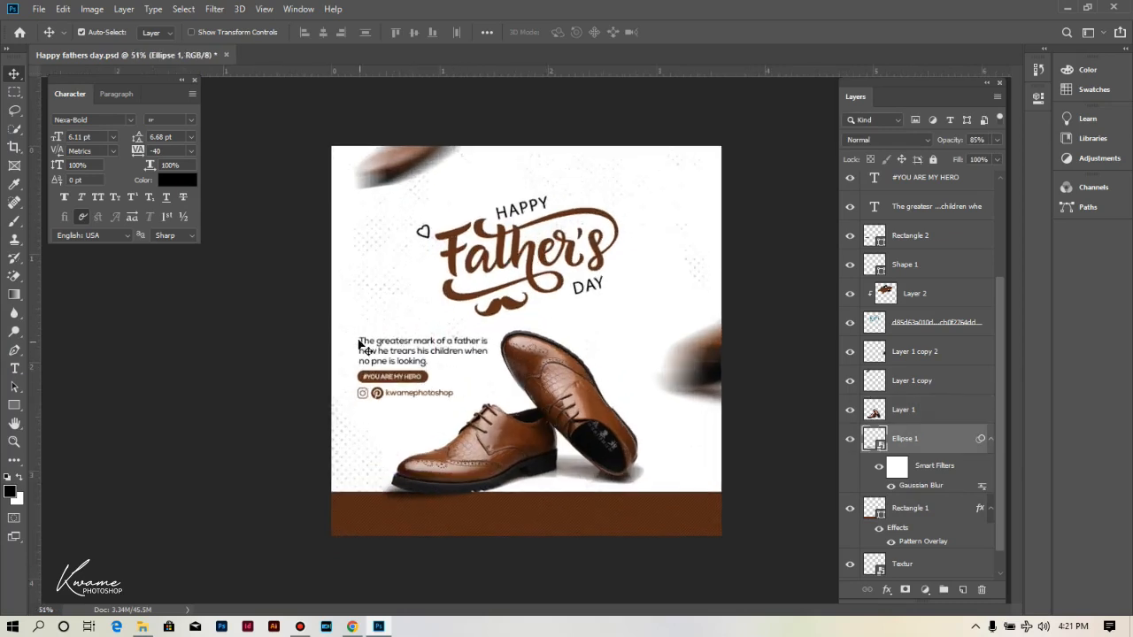
- Lock the brown bottom bar layer and the texture layer
left_click(304, 437)
left_click_drag(304, 437, 346, 513)
left_click(338, 339)
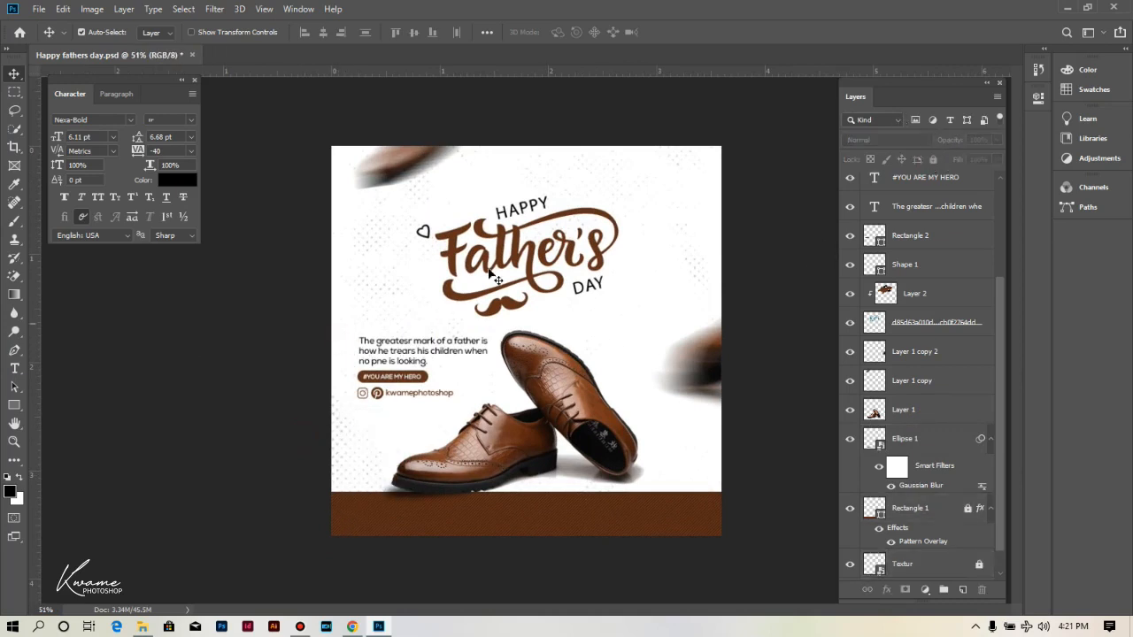
- Scale the Happy Father's Day lettering down to about 88%
left_click_drag(478, 196, 591, 292)
key("ctrl+t")
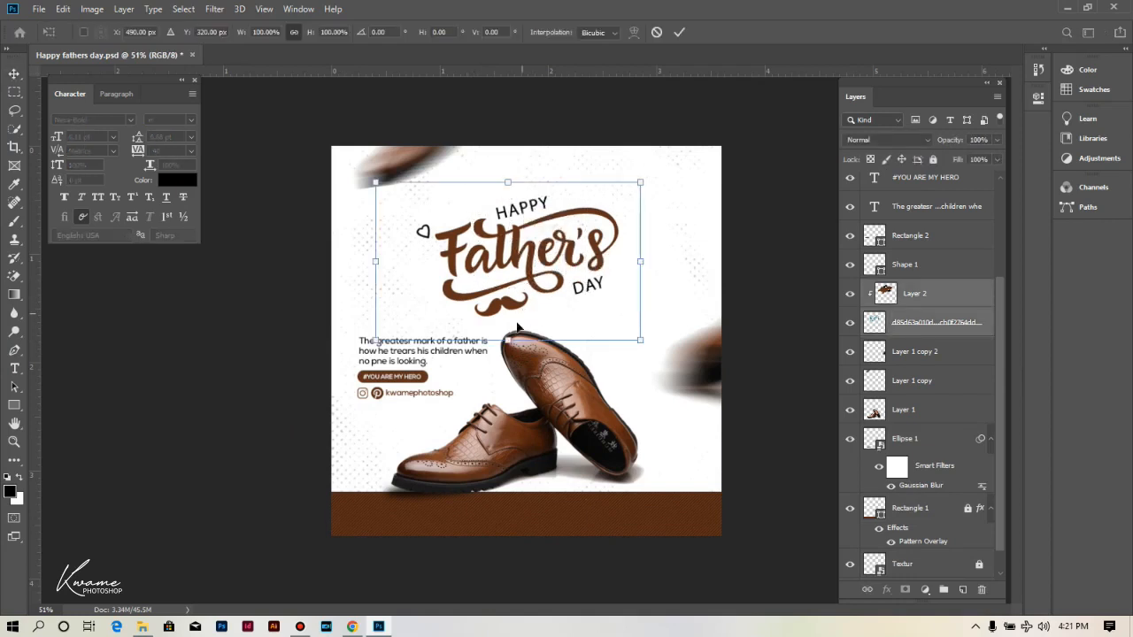
left_click_drag(507, 342, 506, 315)
key("Return")
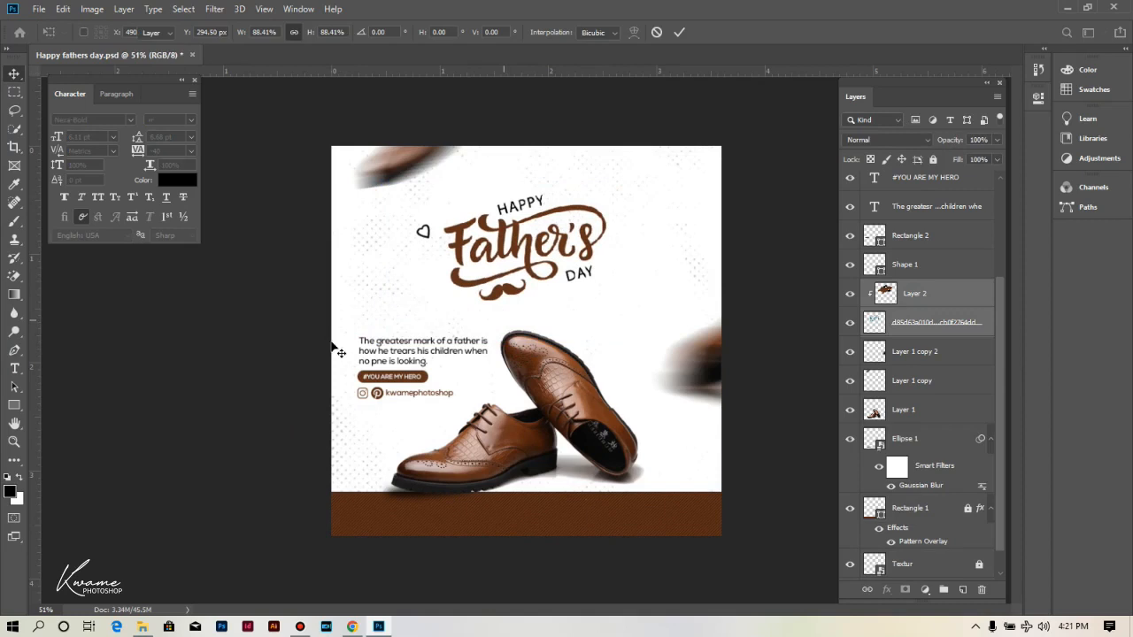
- Scale the quote text down proportionally to a font size of 5.4 pt
left_click(371, 345)
key("ctrl+t")
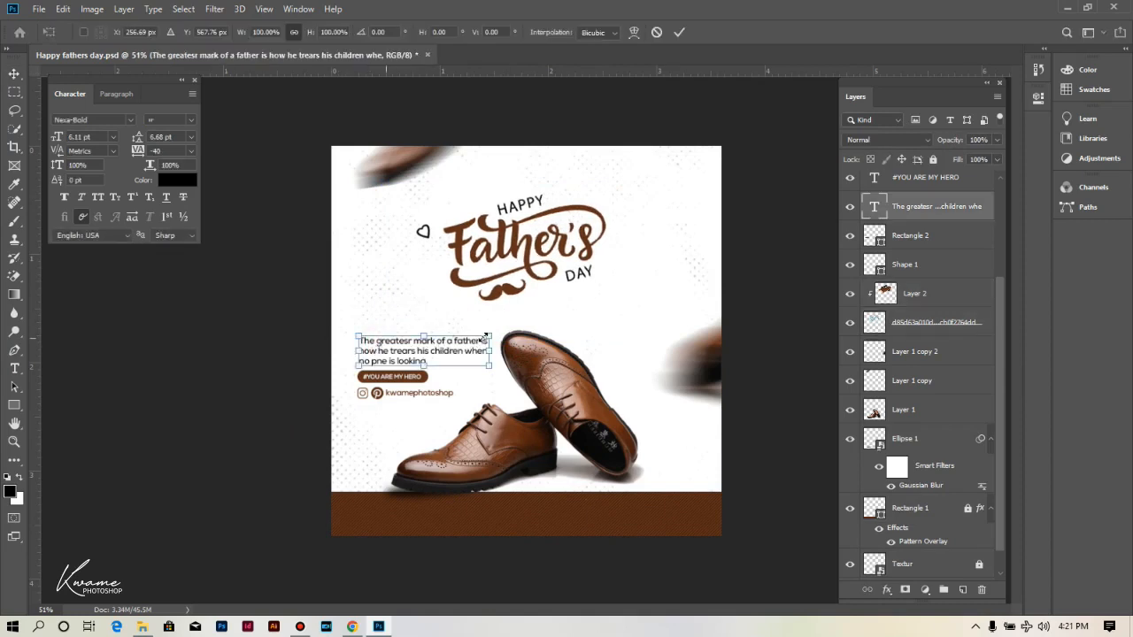
left_click_drag(484, 334, 473, 340)
key("Return")
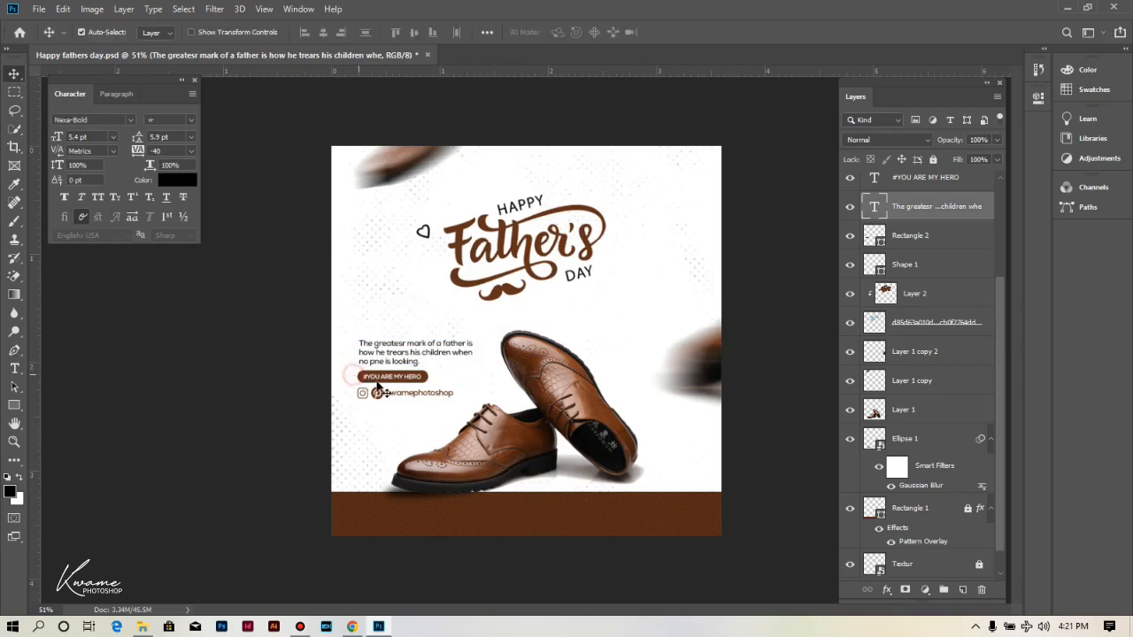
left_click(392, 399)
key("ctrl+t")
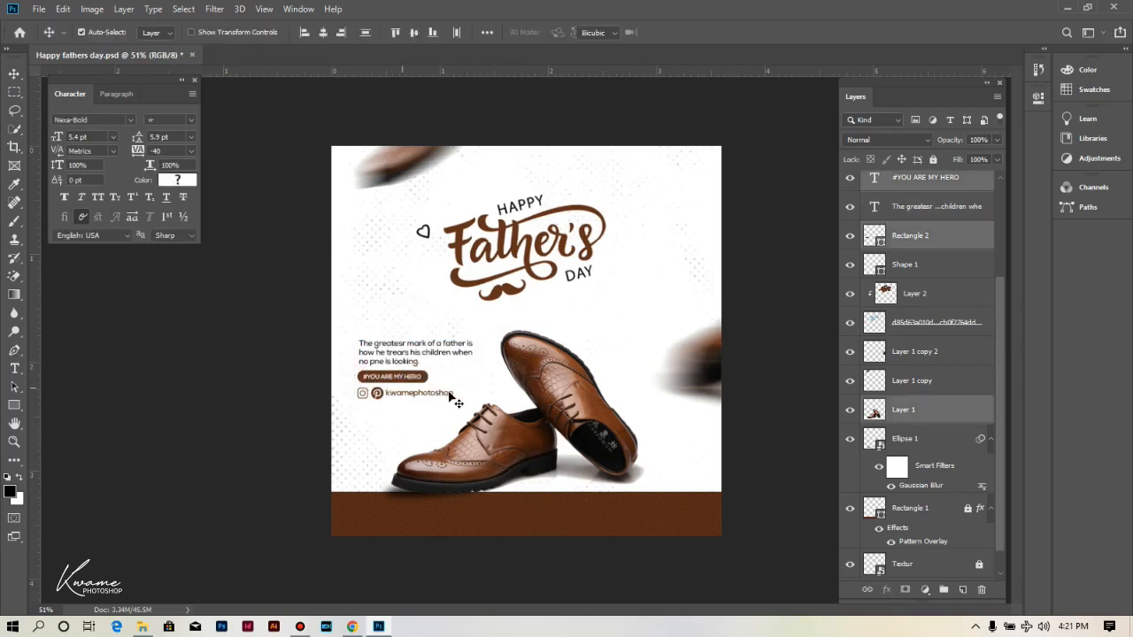
key("Return")
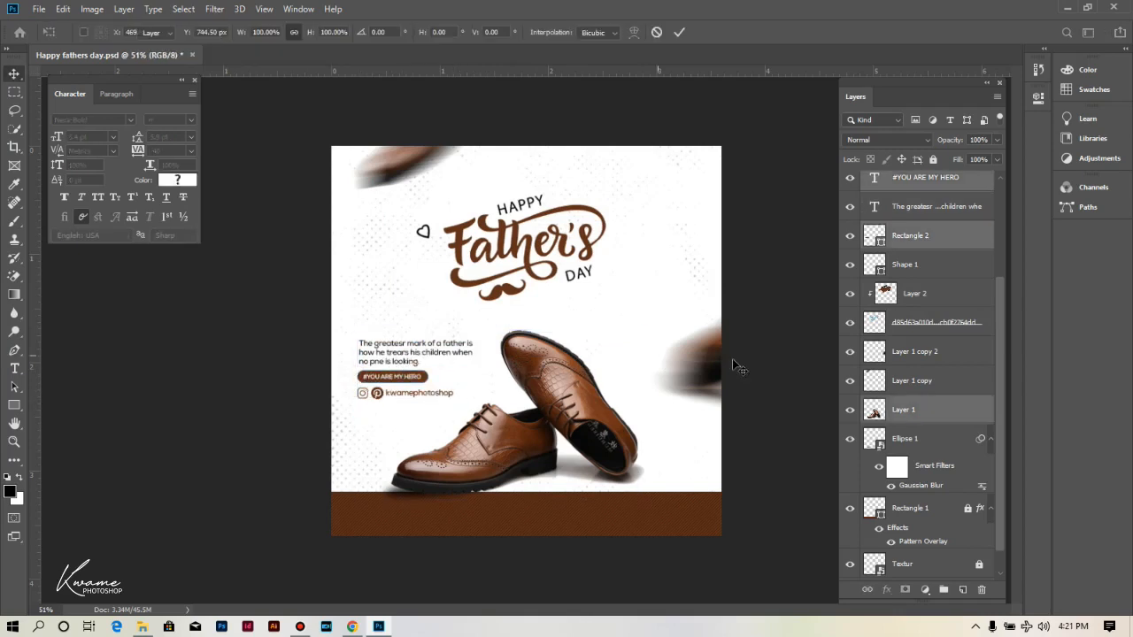
- Lock the layer with the main shoes
left_click(577, 512)
left_click(511, 429)
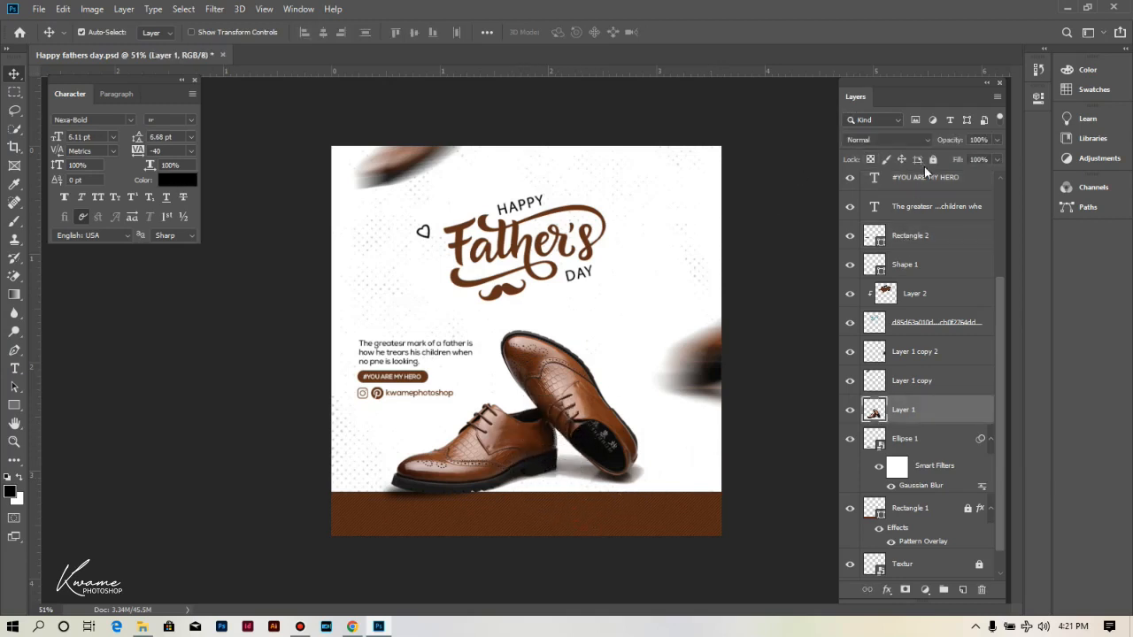
- Scale the quote, hashtag badge and social handle together to about 89% and nudge the block slightly right
left_click_drag(353, 334, 405, 400)
key("ctrl+t")
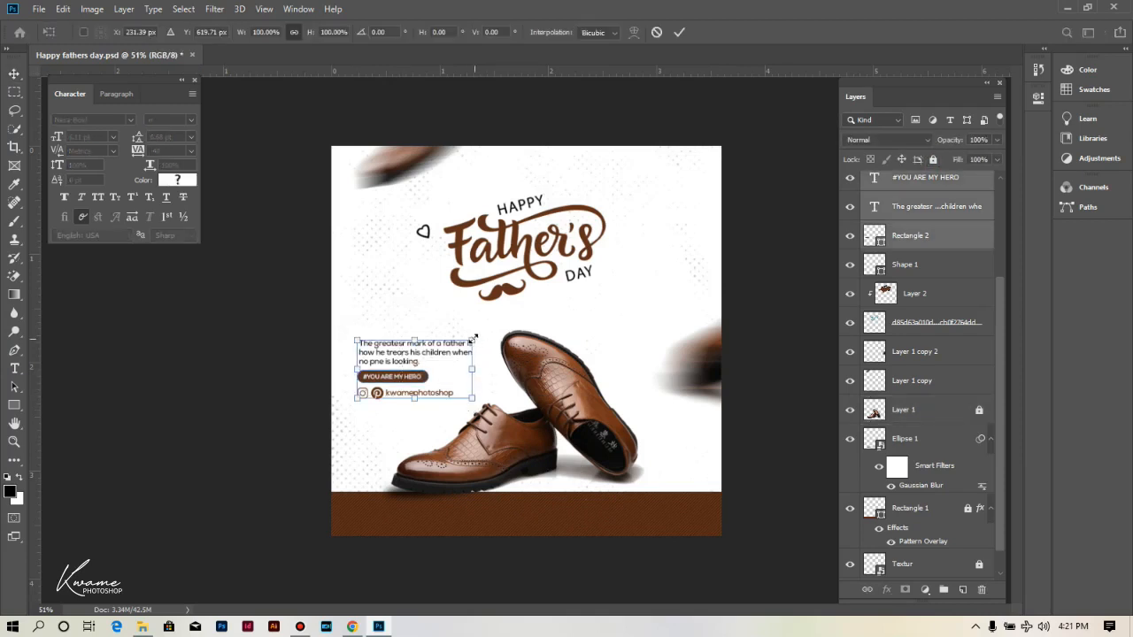
left_click_drag(466, 344, 458, 348)
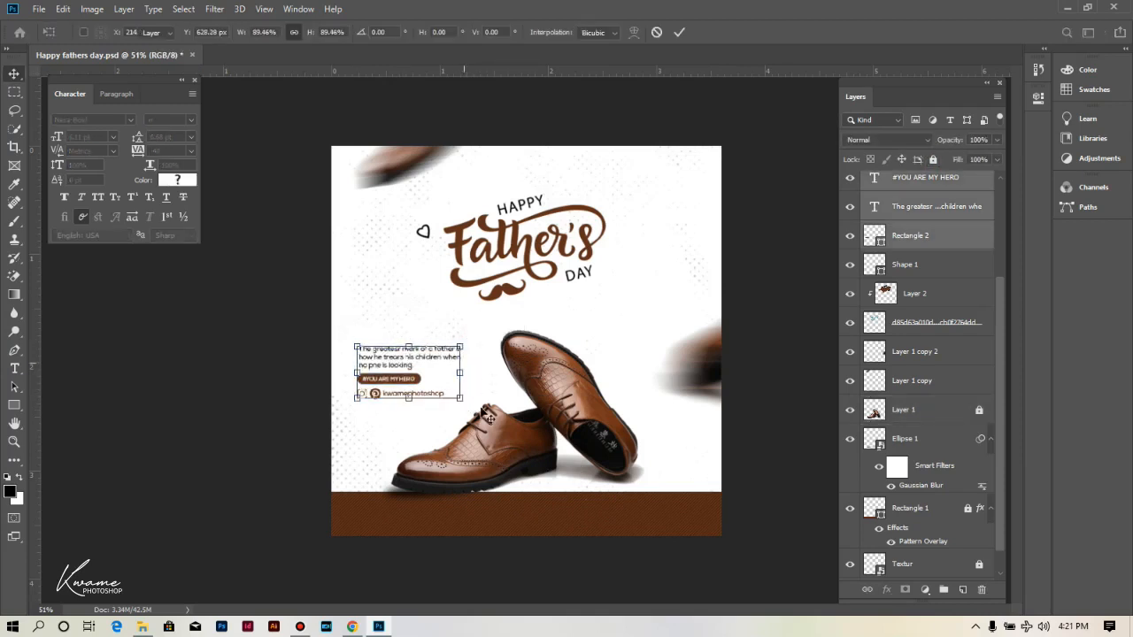
key("Return")
scroll(390, 370, "up", 2)
left_click_drag(379, 390, 395, 392)
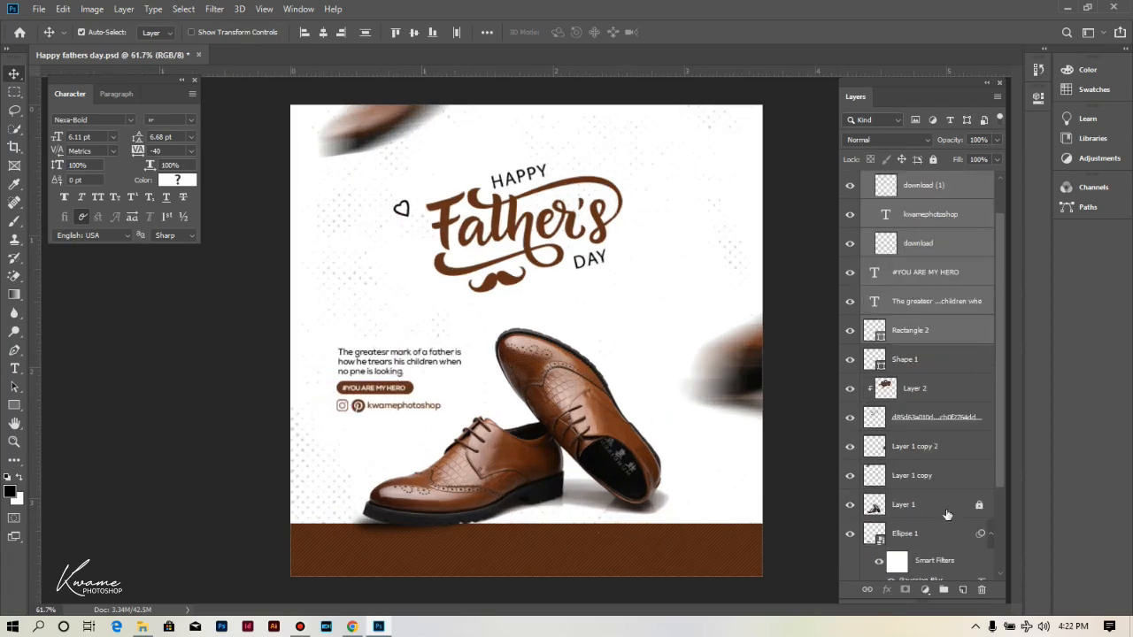
- Unlock the shoes layer and erase the leftover shadow under the upright shoe using the Eraser Tool at brush size 80
left_click(639, 511)
key("e")
right_click(14, 275)
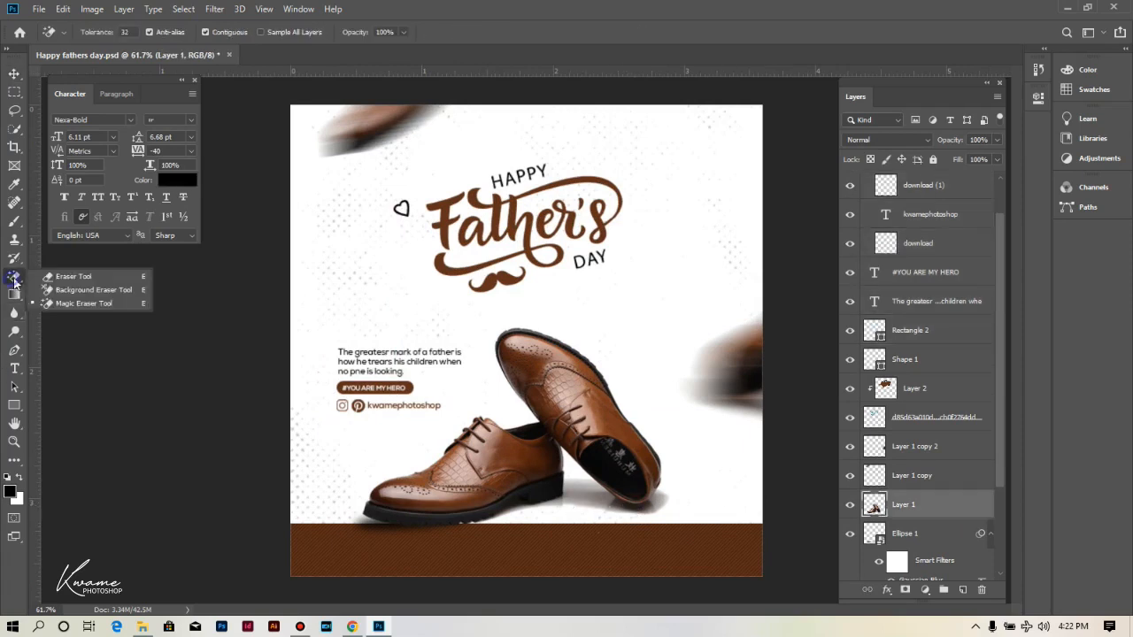
left_click(76, 275)
key("bracketright")
key("bracketright")
key("bracketright")
key("bracketright")
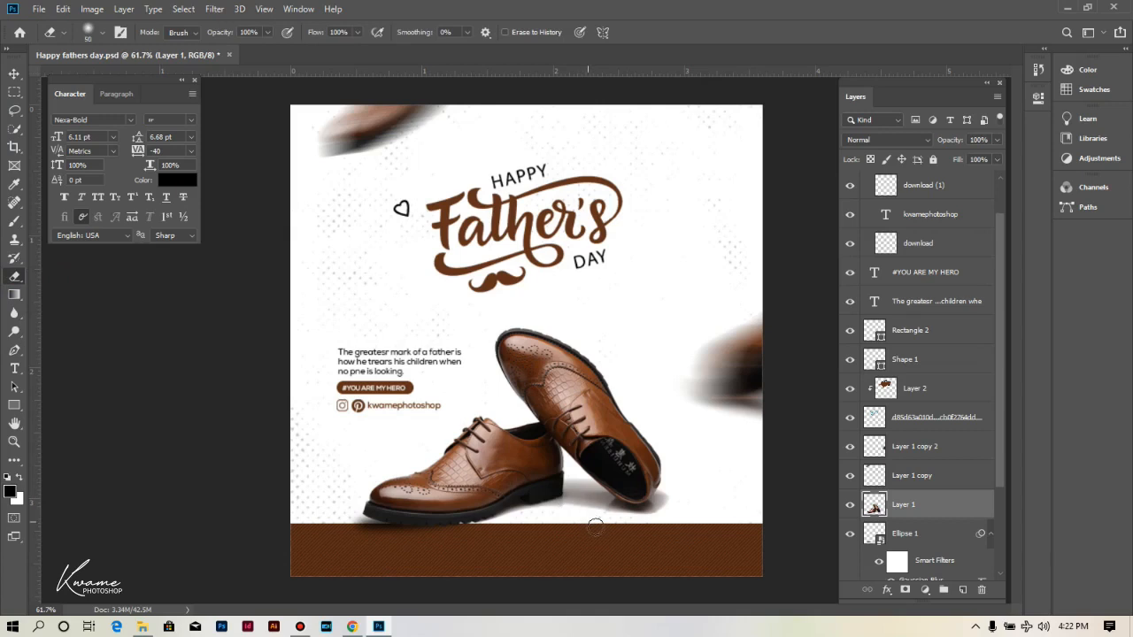
mouse_move(668, 512)
left_mouse_down()
mouse_move(620, 522)
mouse_move(571, 513)
left_mouse_up()
left_click(579, 506)
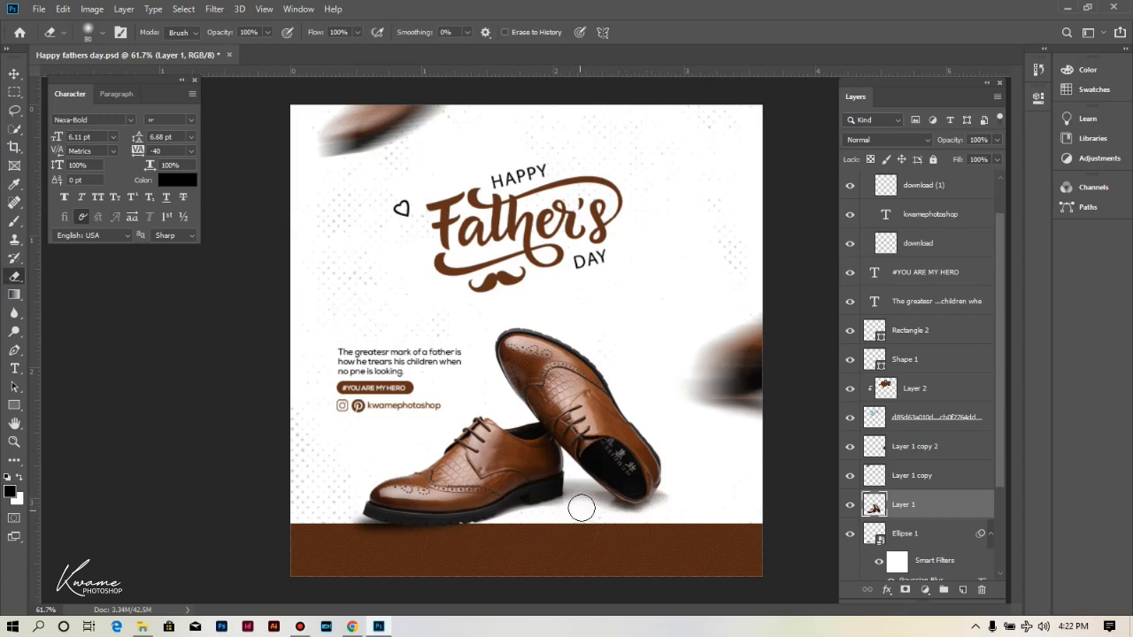
left_click(571, 519)
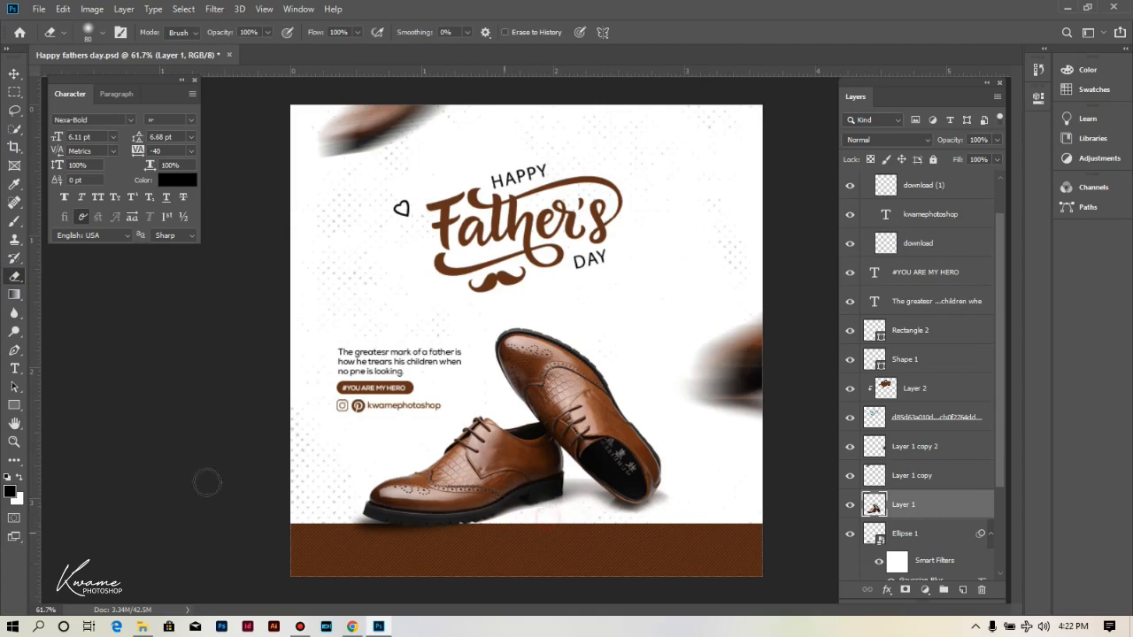
- Undo the last erasing and lightly erase only the lower edge of the shadow just above the brown bar
scroll(500, 431, "down", 2)
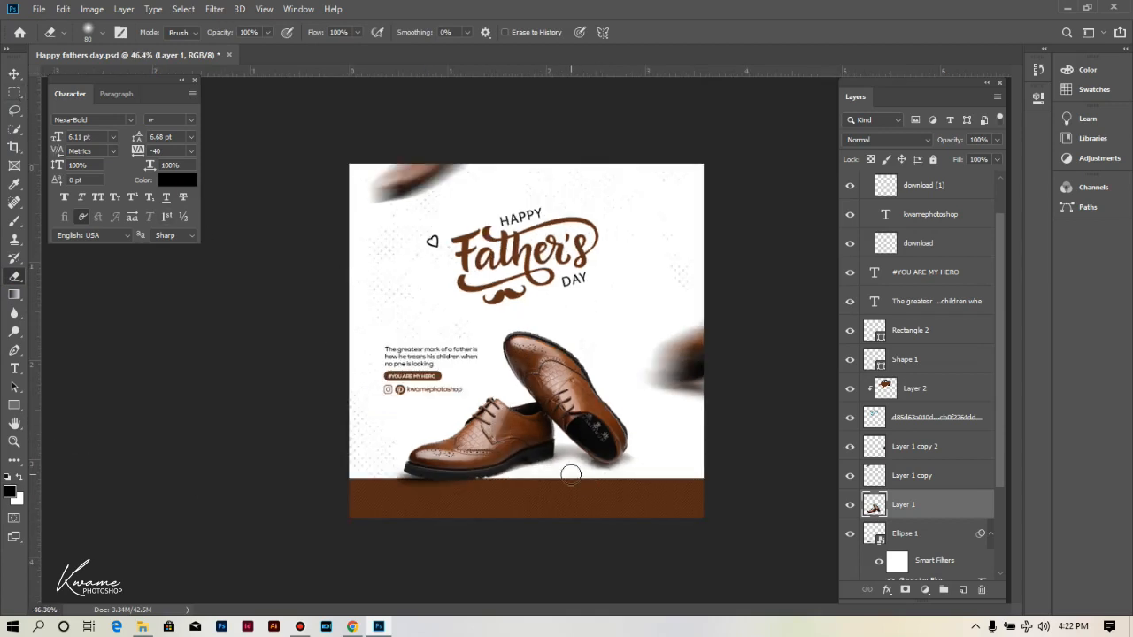
key("ctrl+z")
scroll(574, 481, "up", 3)
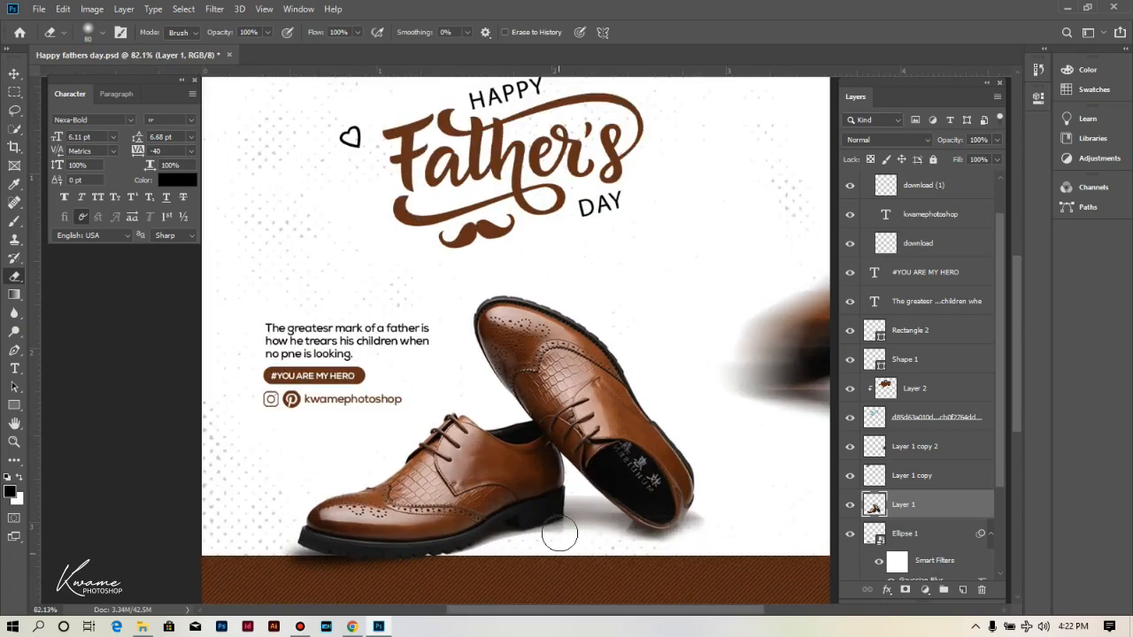
left_click_drag(568, 542, 609, 545)
left_click(639, 551)
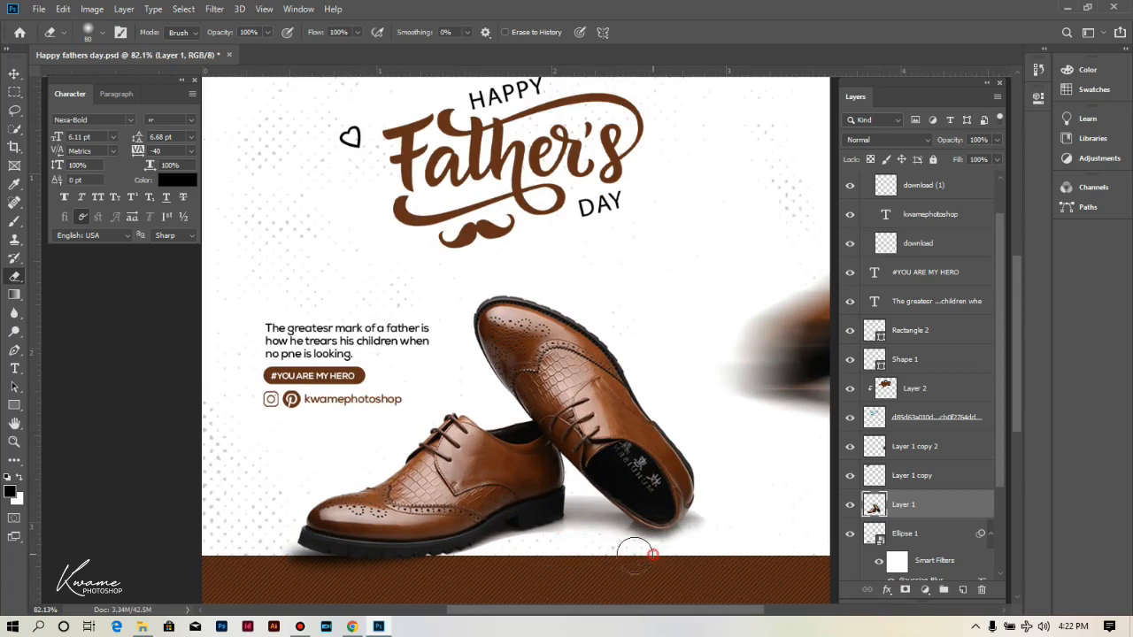
- Scale the main shoes and their blurred shadow together to about 113% and shift them slightly right and down
key("v")
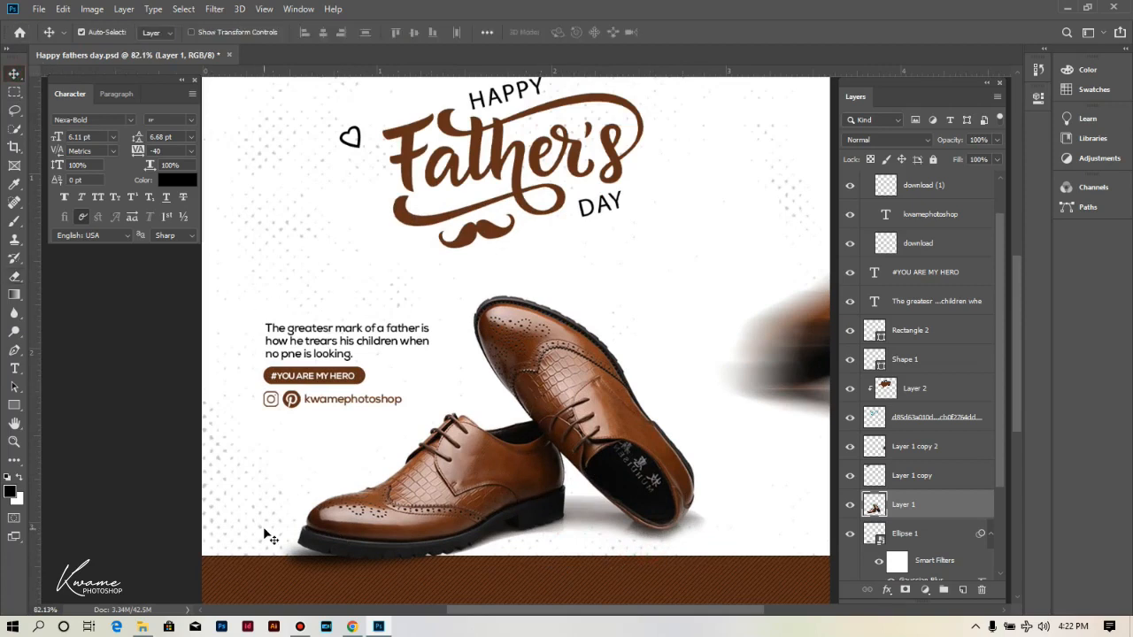
left_click(383, 553, "shift")
key("ctrl+t")
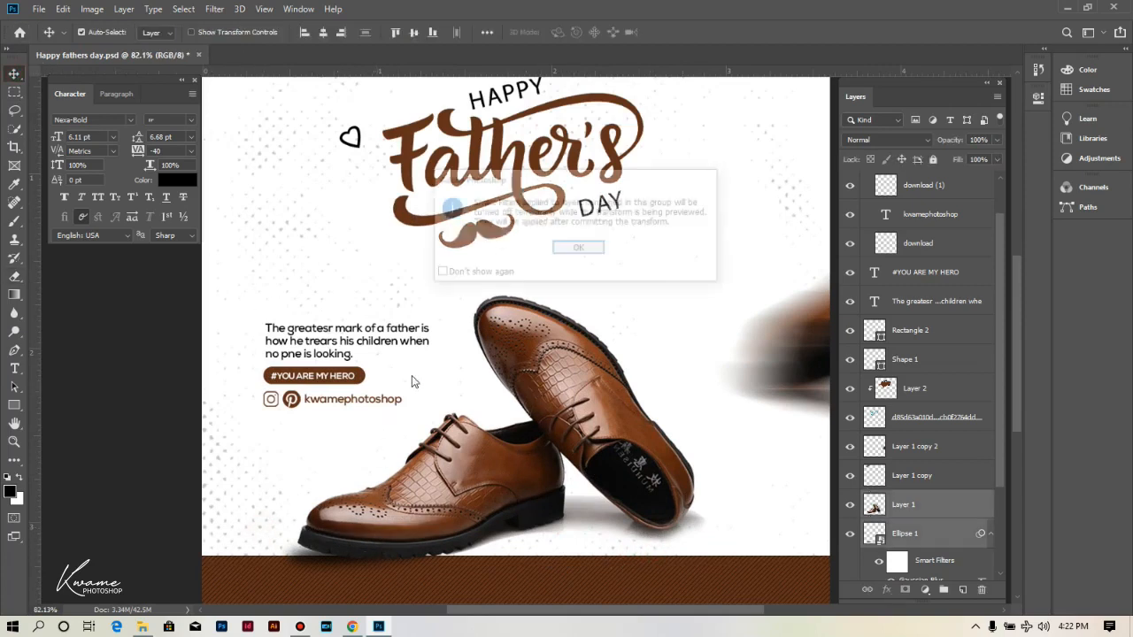
left_click(573, 248)
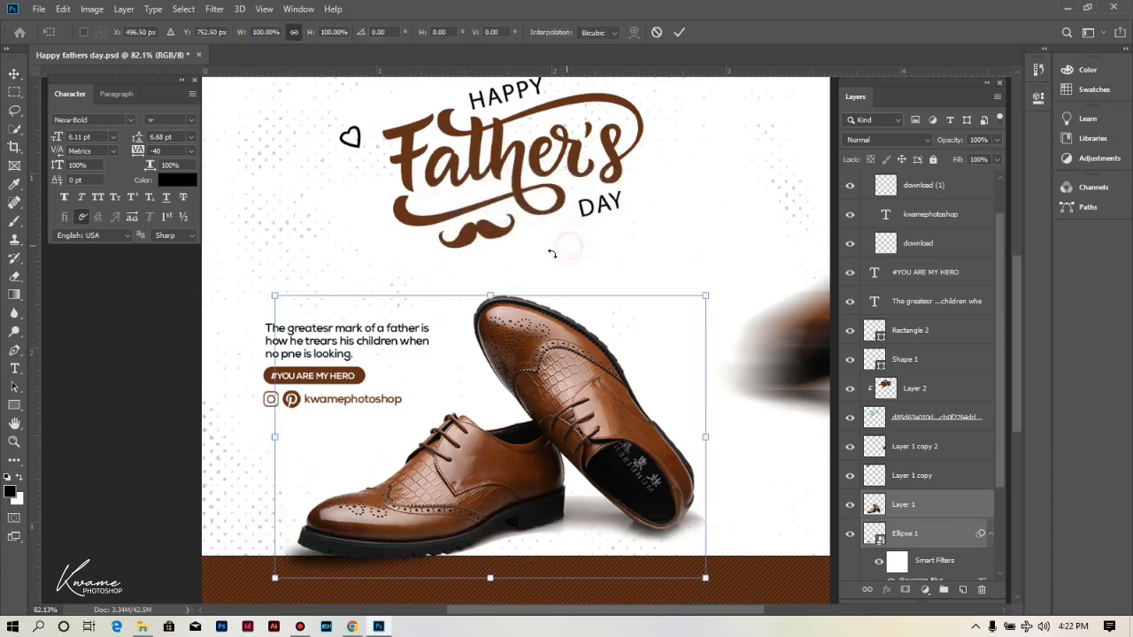
left_click_drag(492, 295, 490, 259)
mouse_move(527, 382)
left_mouse_down()
mouse_move(534, 400)
mouse_move(542, 393)
left_mouse_up()
key("Return")
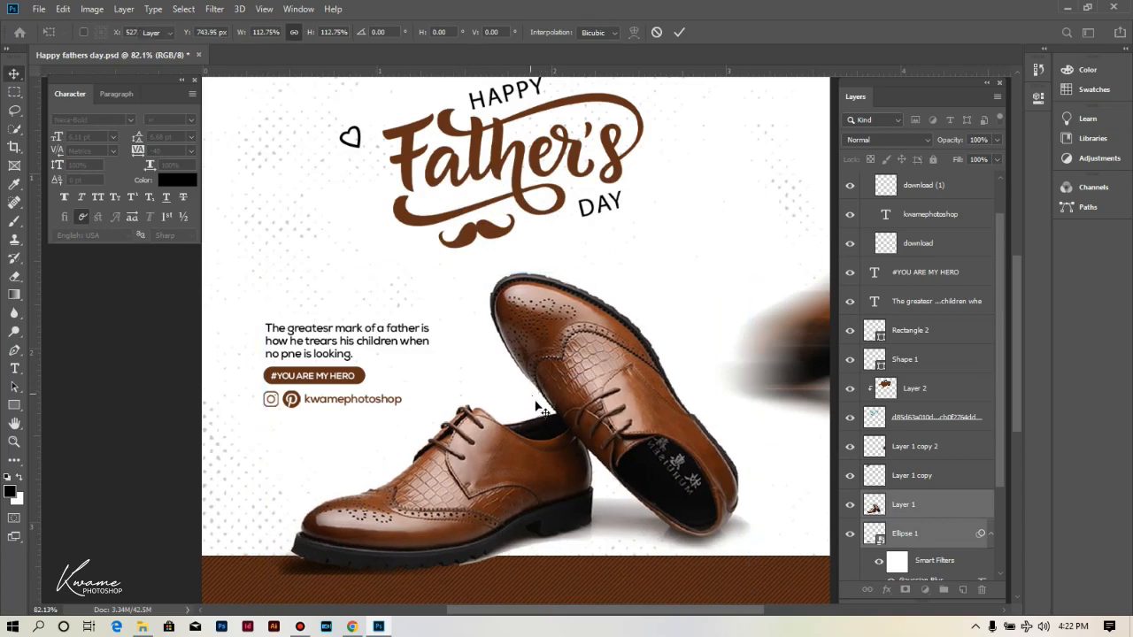
scroll(542, 426, "down", 3)
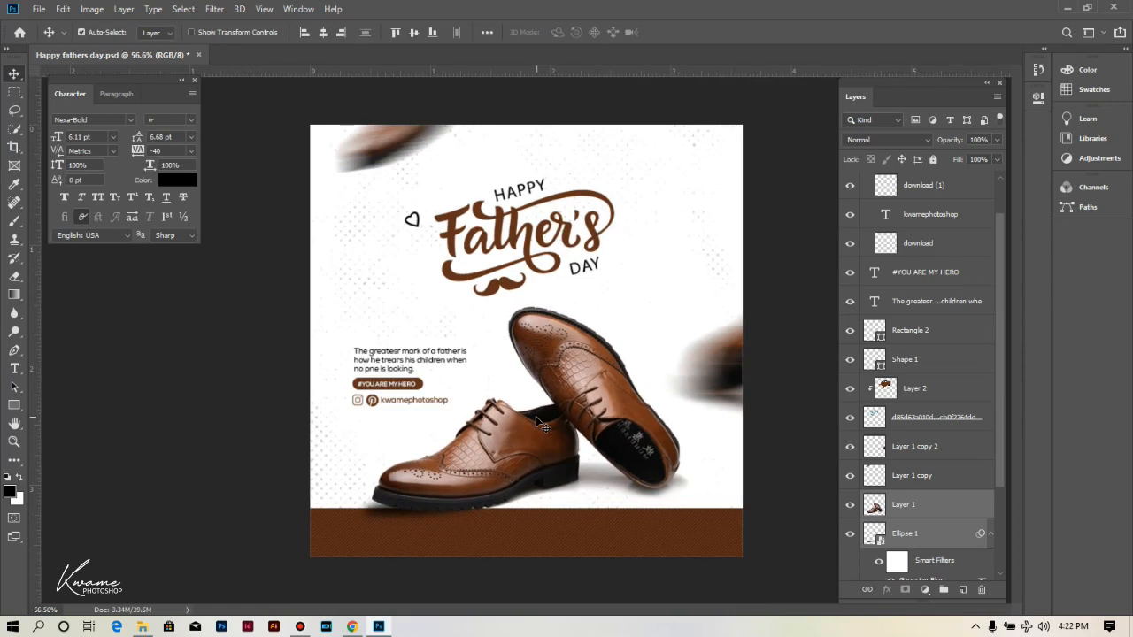
- Correct the misspelled word in the last line of the quote text so that it reads "no one is looking."
scroll(535, 416, "down", 2)
scroll(534, 409, "up", 2)
scroll(372, 531, "up", 1)
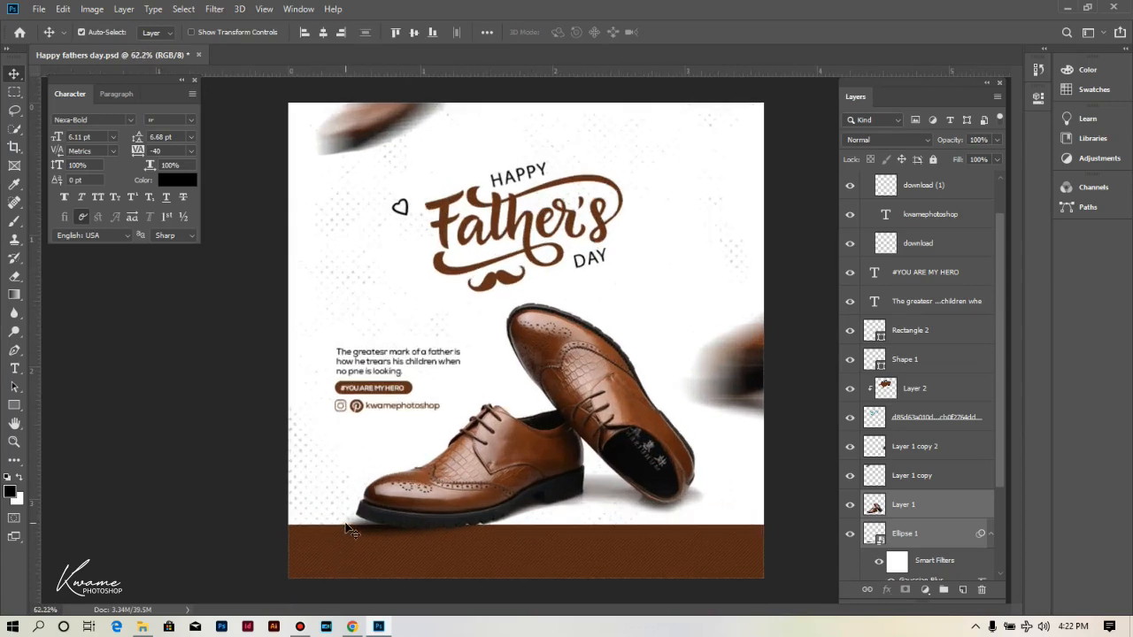
scroll(347, 505, "up", 1)
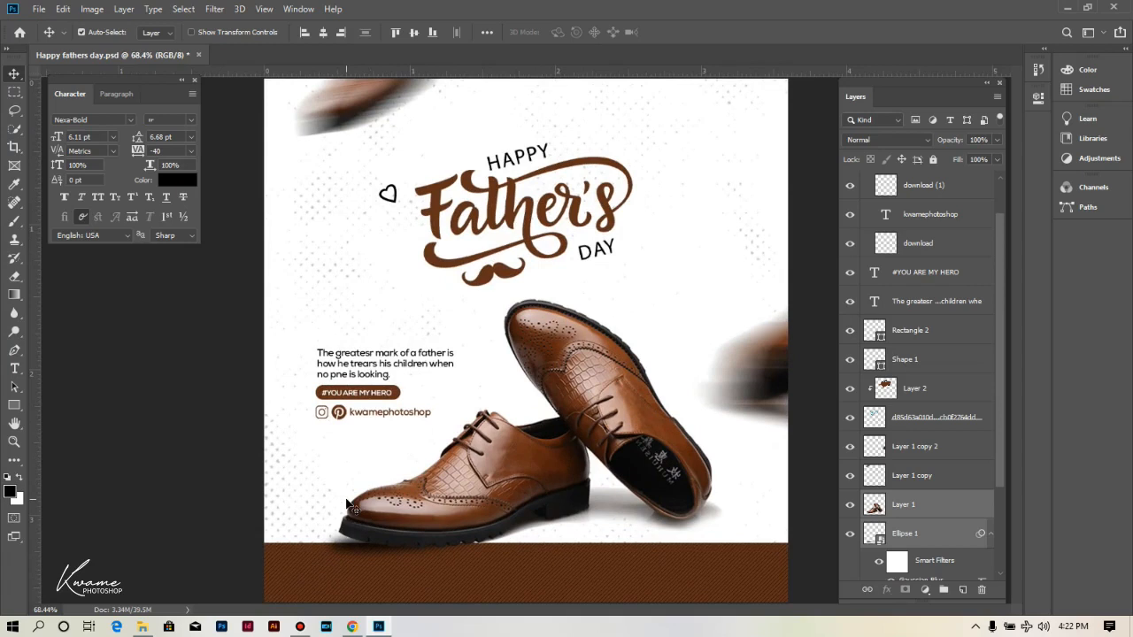
left_click(349, 379)
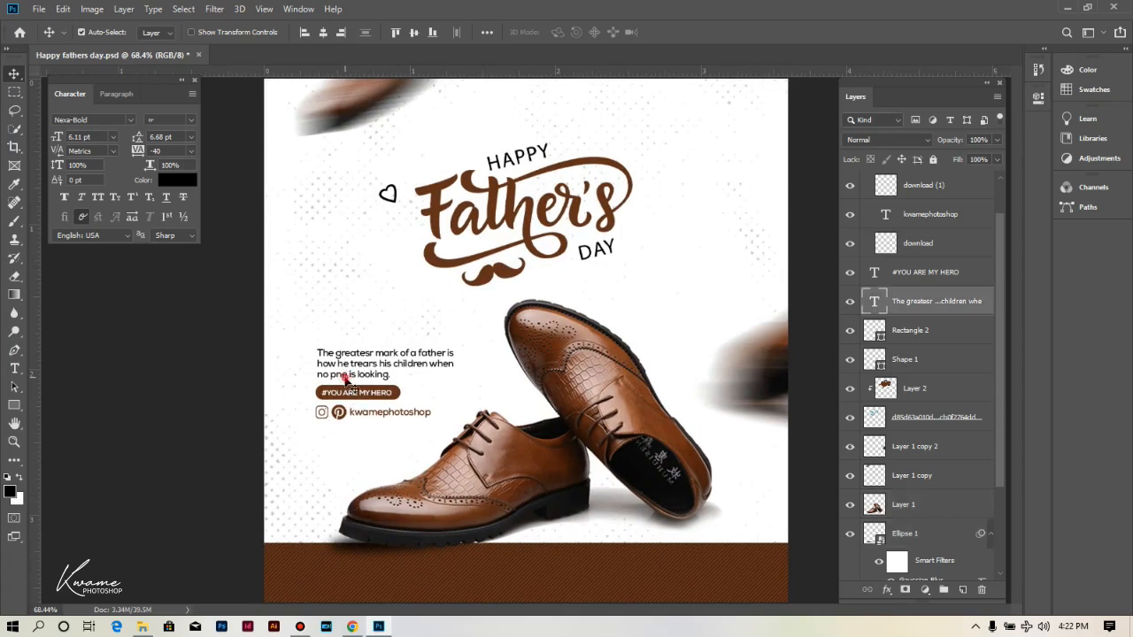
key("t")
left_click(336, 368)
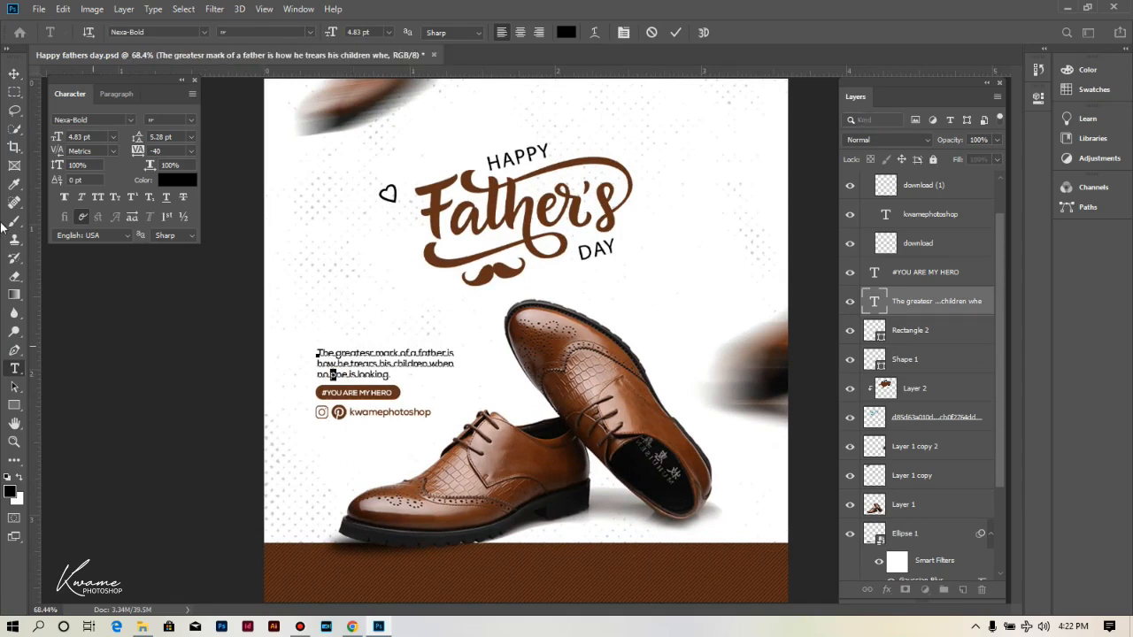
left_click(14, 73)
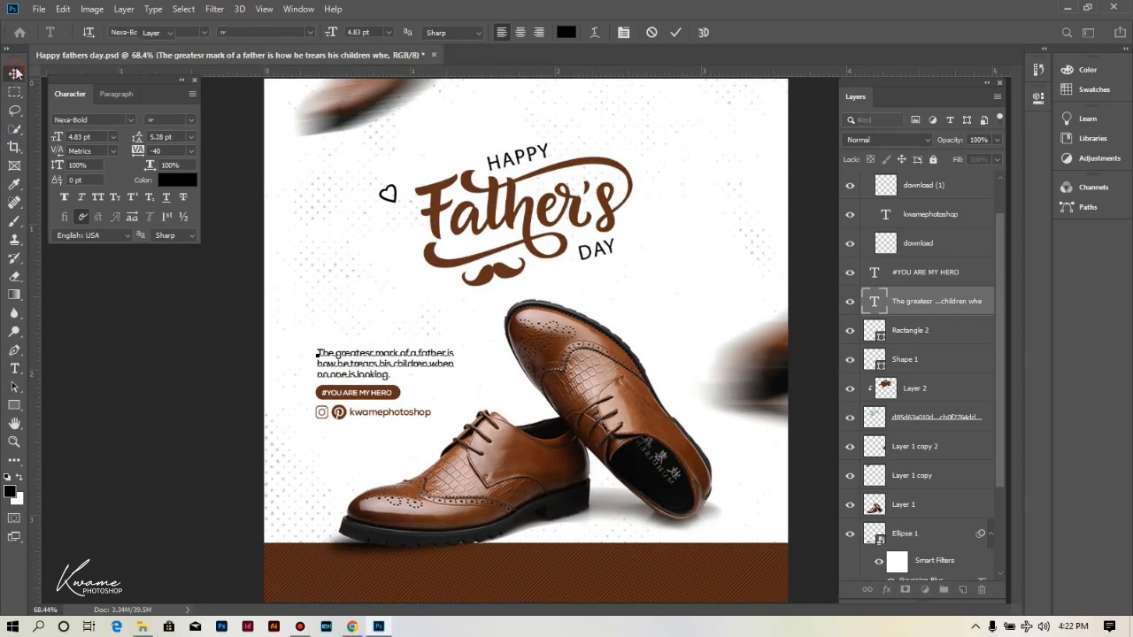
scroll(569, 520, "down", 2)
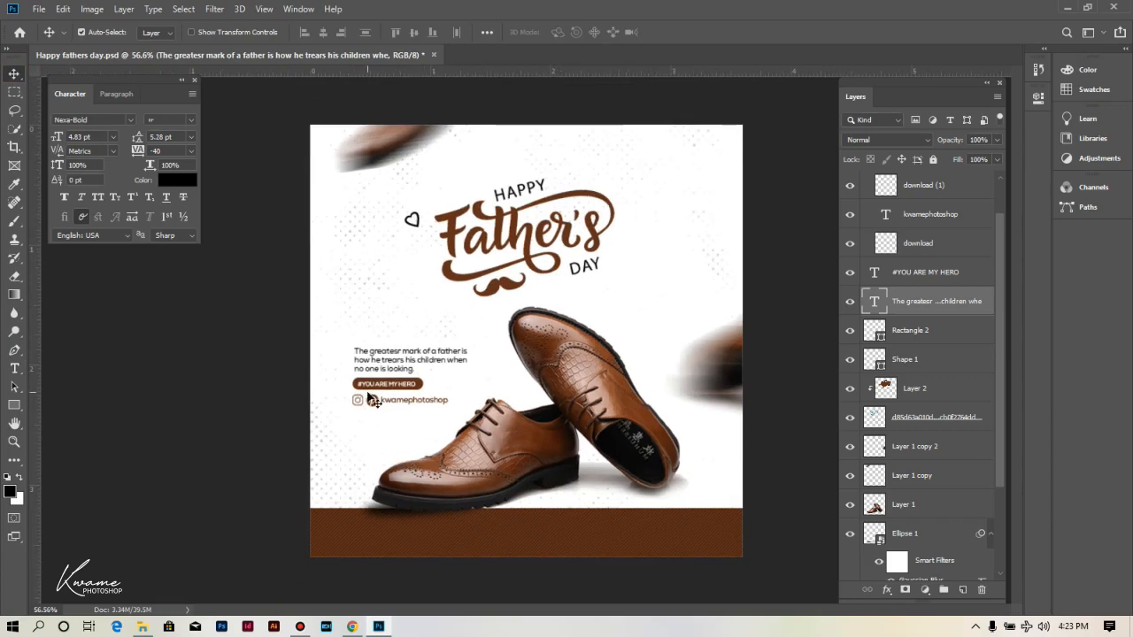